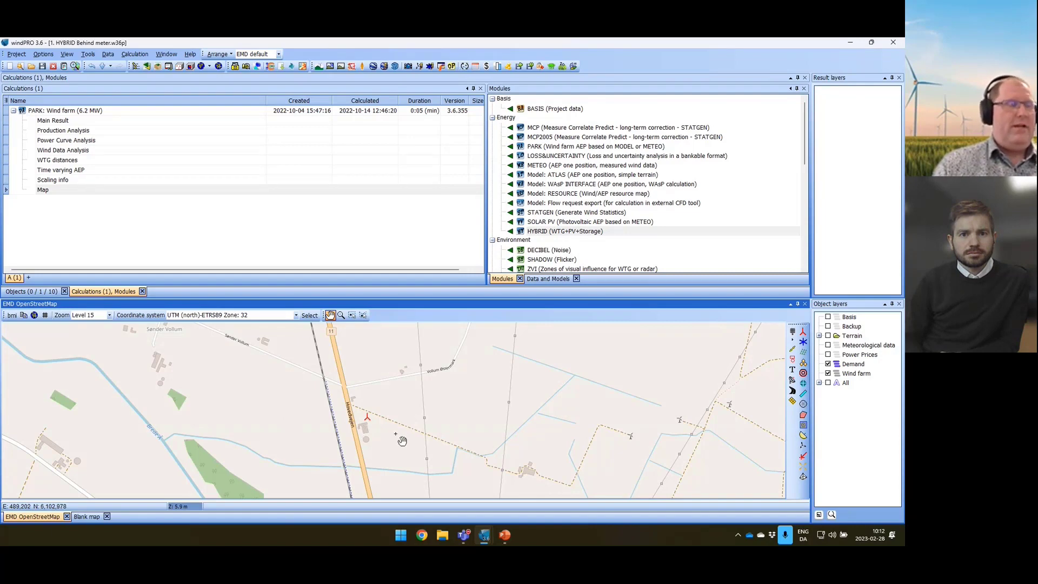
- Place a new meteo object on the map and start its GO time series import
drag(403, 441, 424, 431)
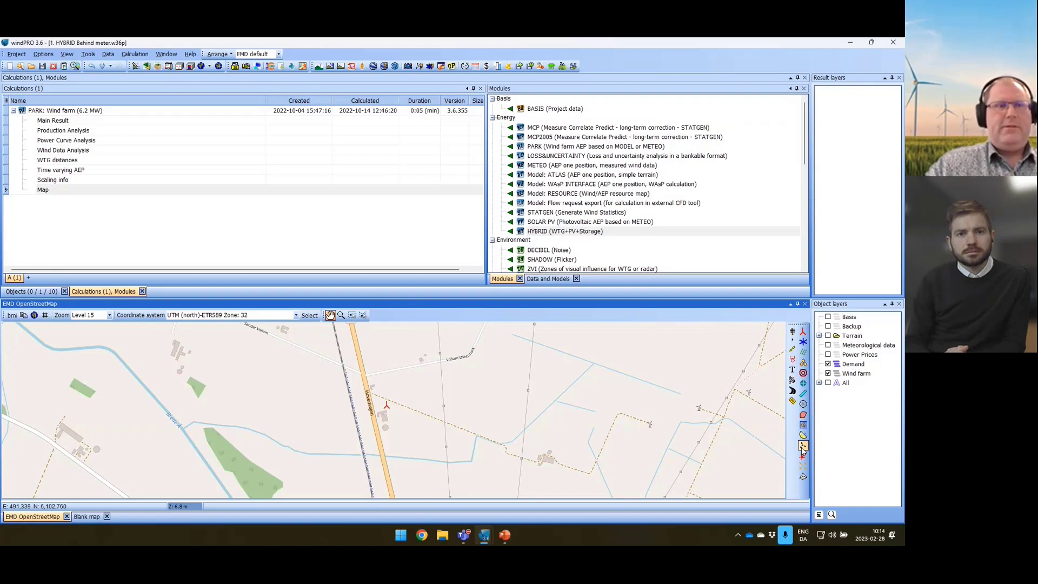
click(804, 448)
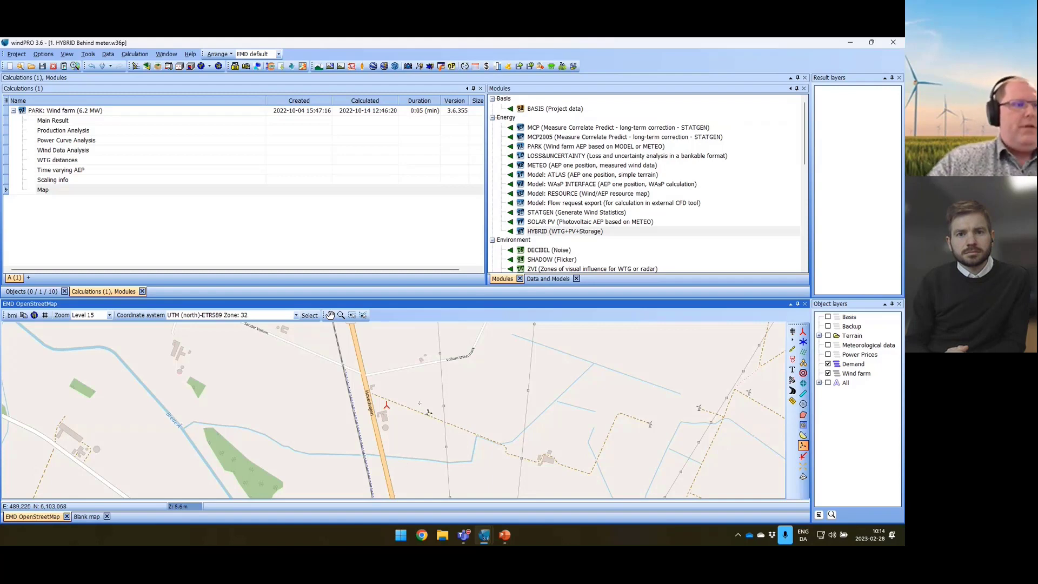
click(413, 398)
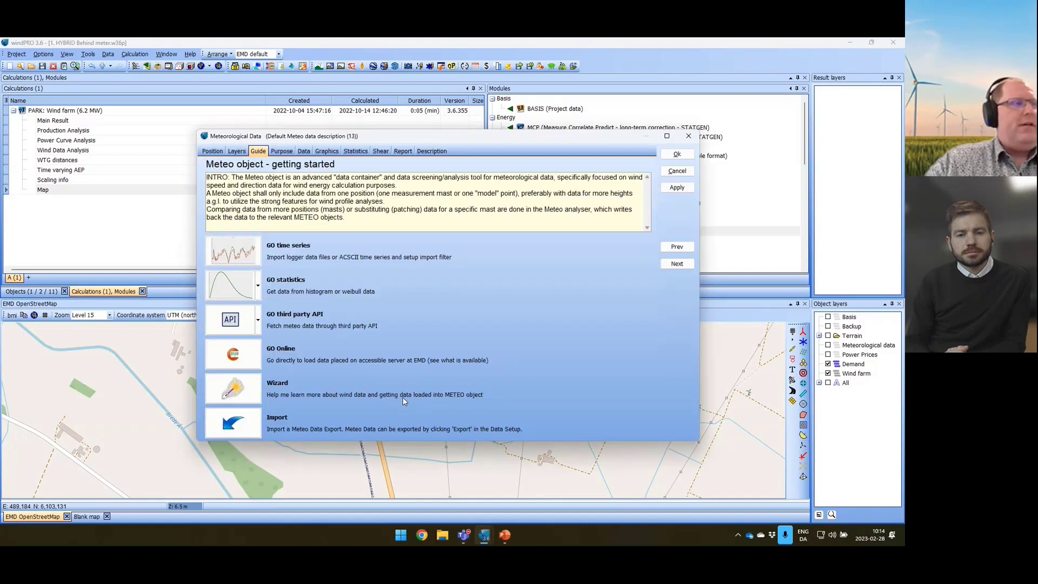
drag(464, 137, 469, 95)
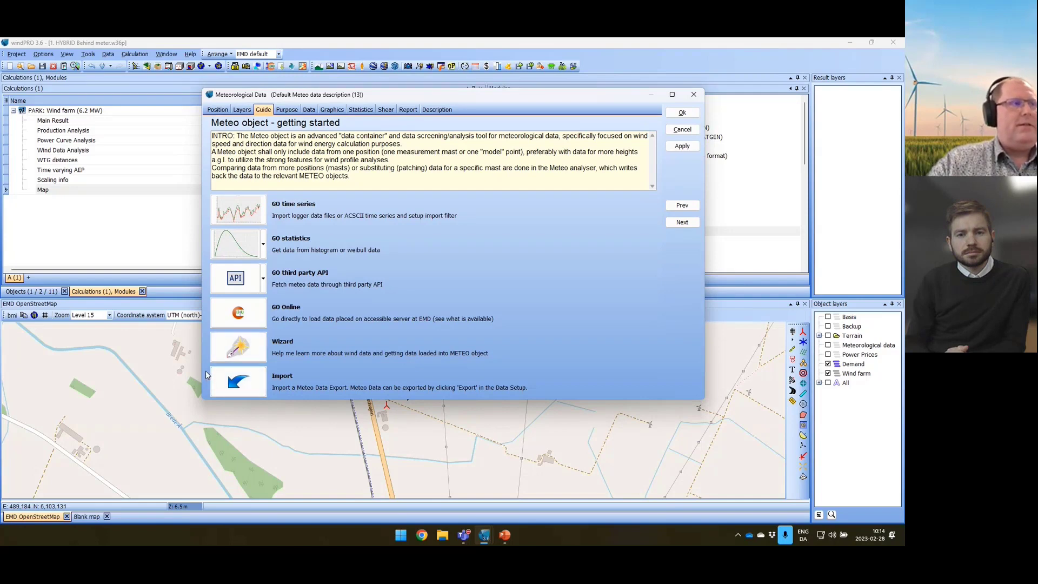
click(252, 210)
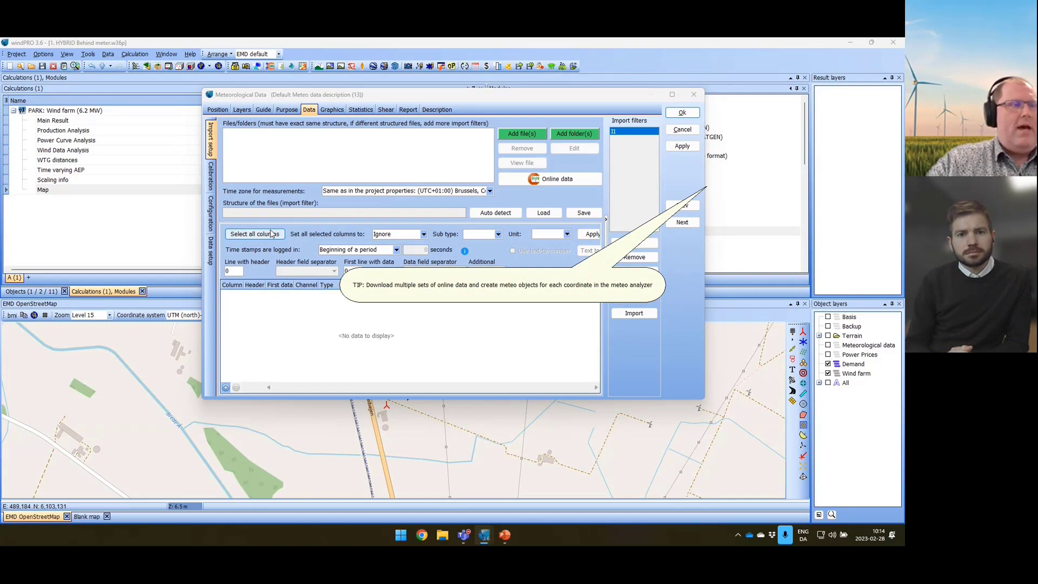
- Add DemandTimeSeries_2019-2021.txt to the meteo object's import file list
click(511, 135)
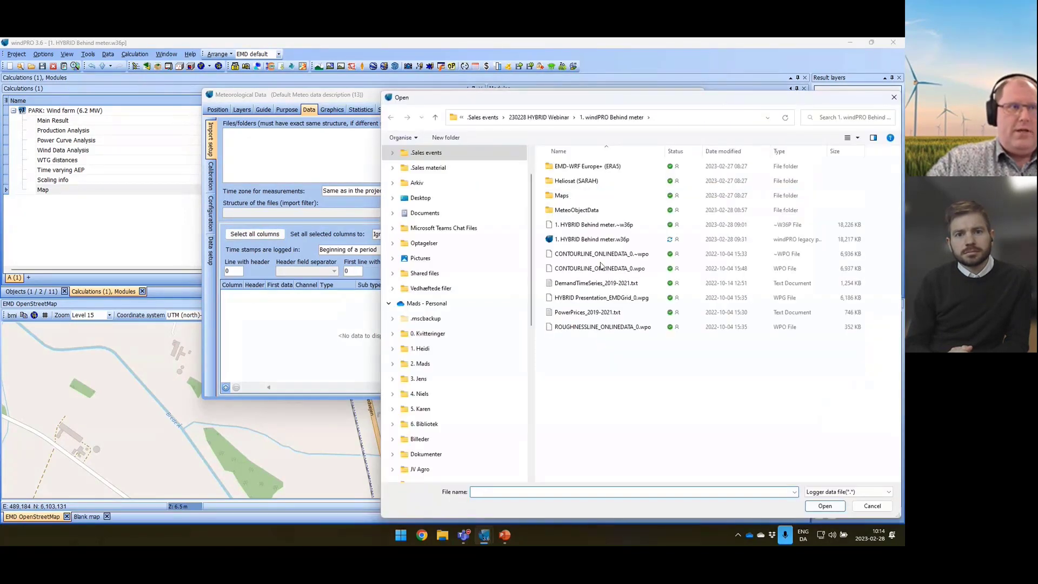
click(590, 287)
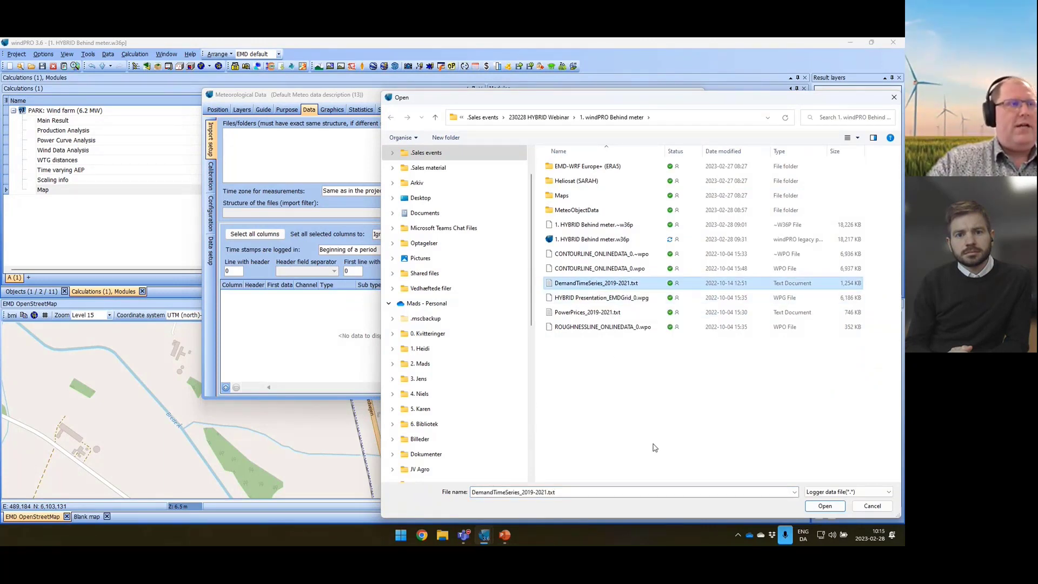
click(824, 507)
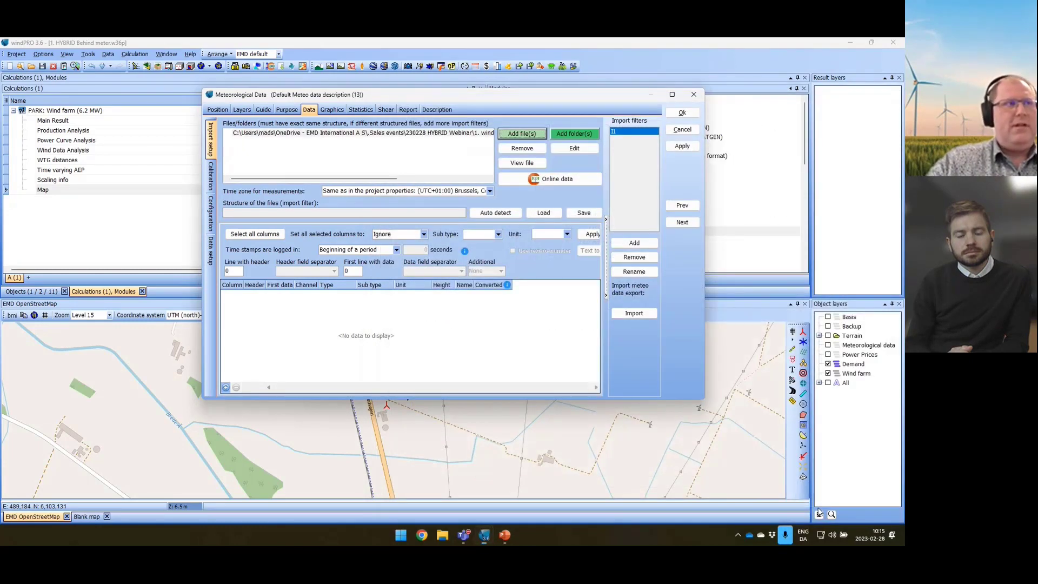
- Auto-detect the demand file's DateTime and Demand_MW columns, checking the file preview before and after
click(510, 164)
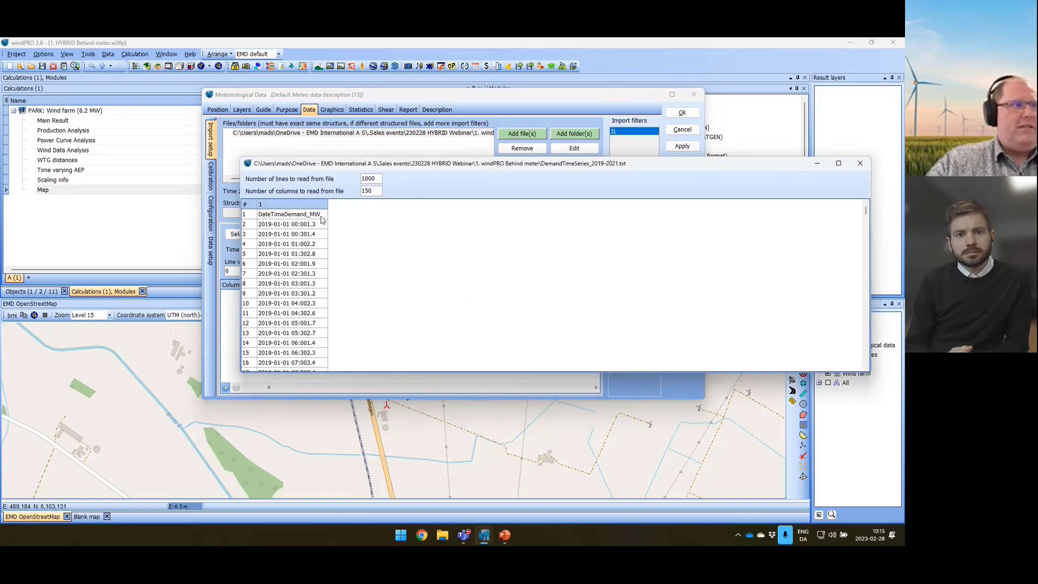
drag(330, 202, 395, 203)
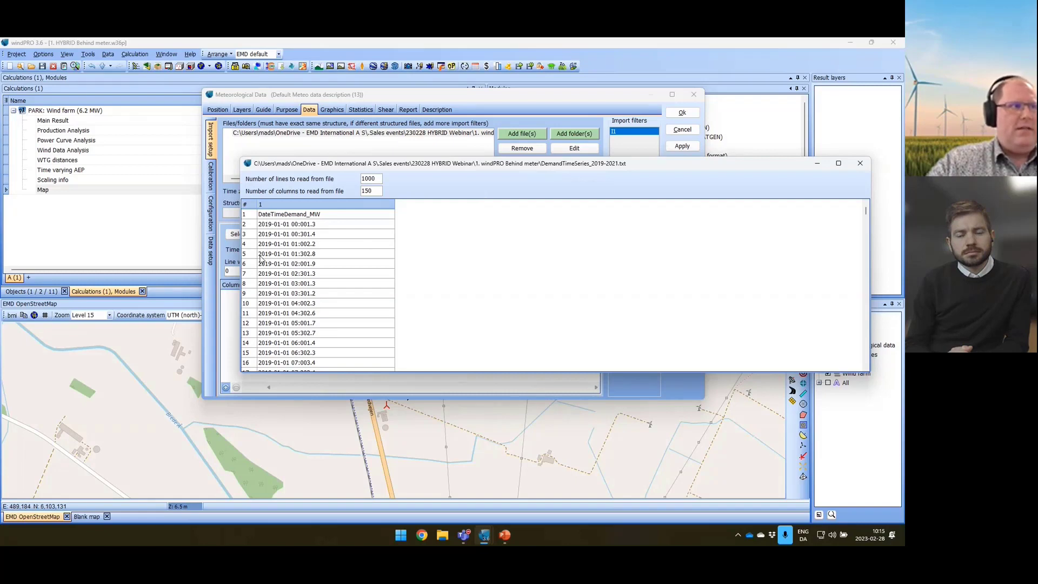
click(860, 163)
click(496, 213)
click(522, 163)
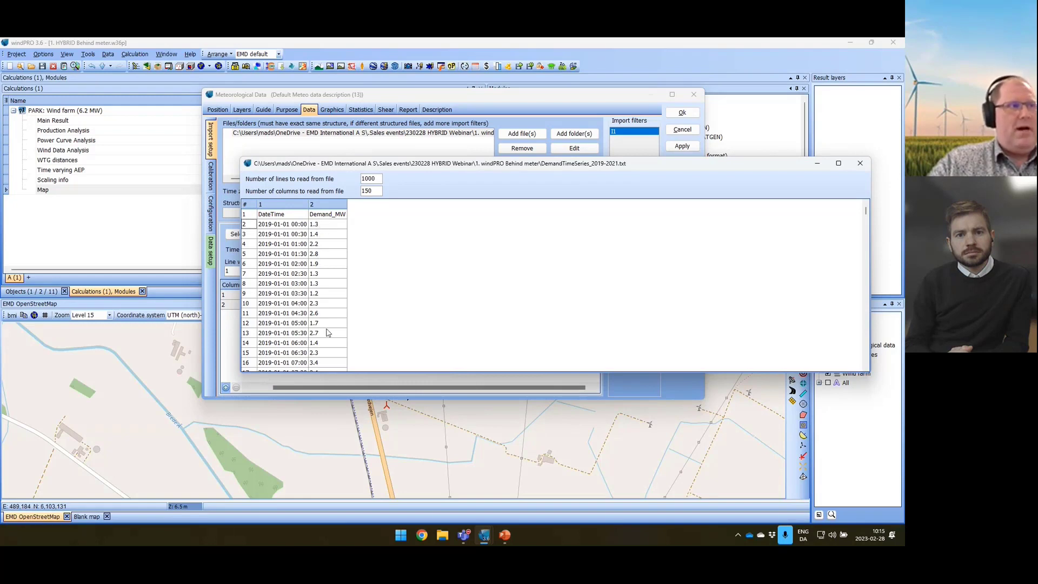
click(859, 164)
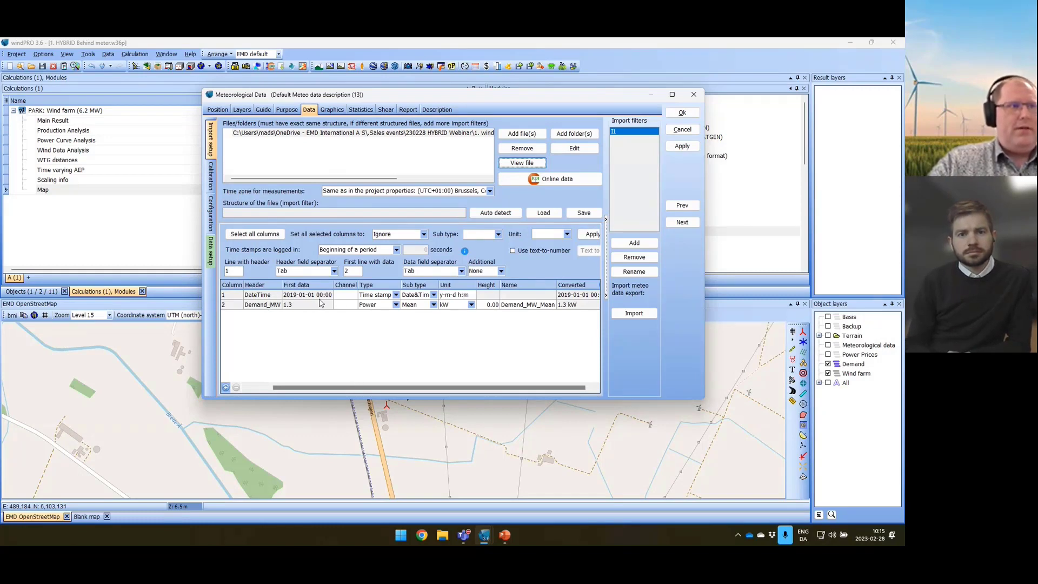
- Set the Demand_MW column to type Demand, unit MW, height 1
drag(705, 163, 834, 172)
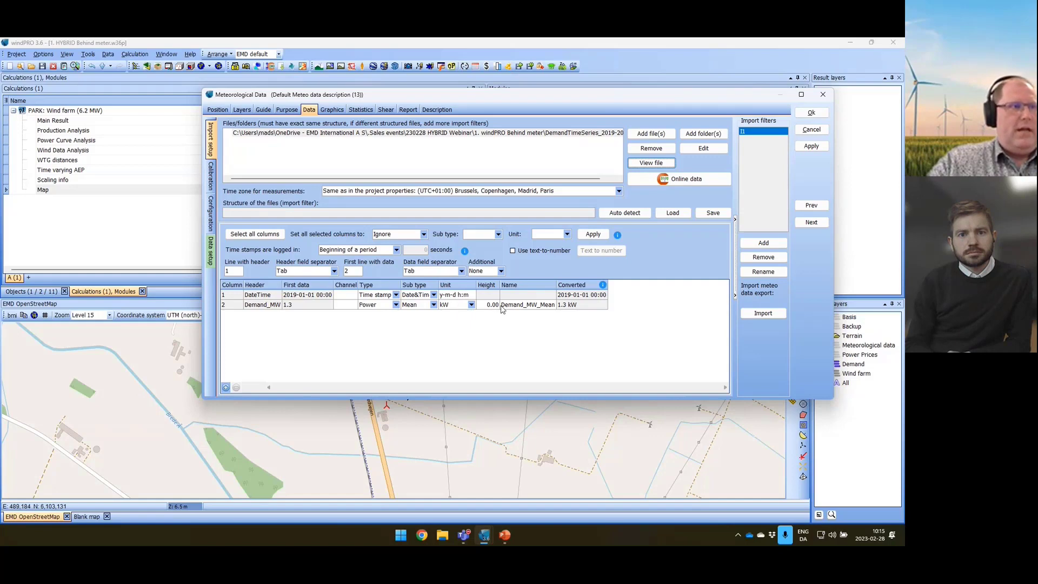
click(396, 306)
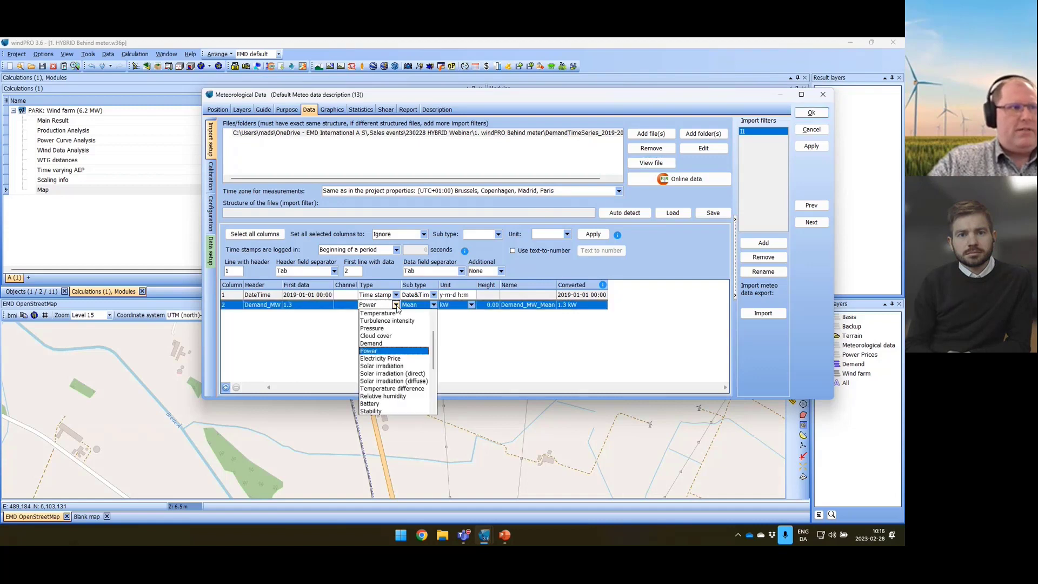
click(388, 345)
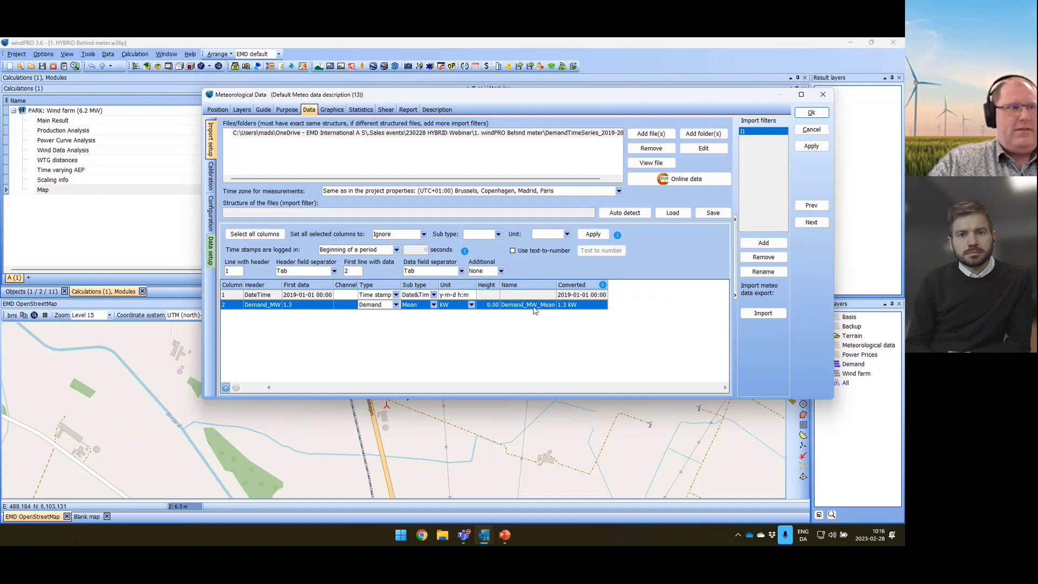
click(472, 305)
click(462, 330)
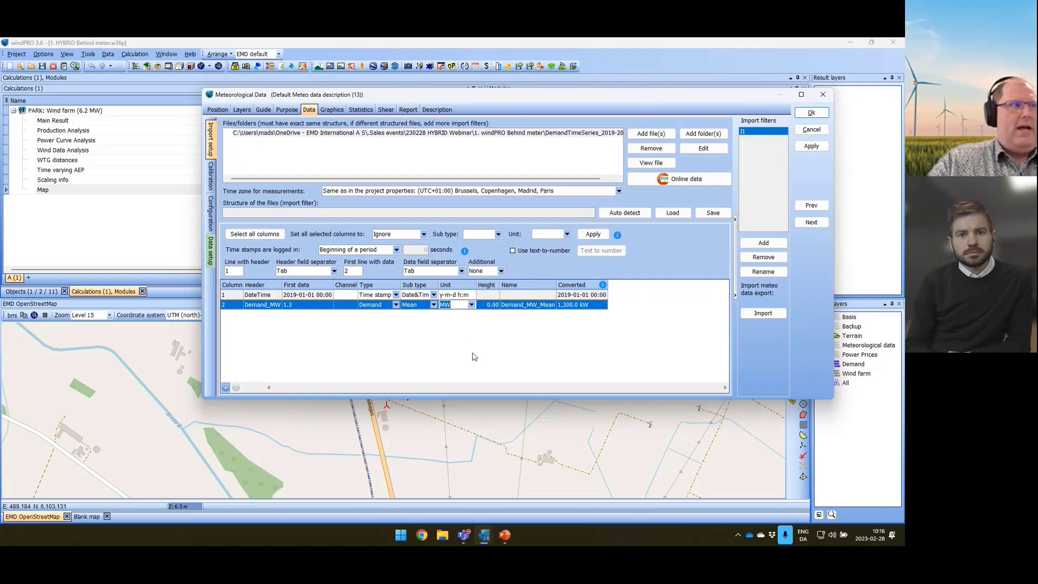
click(490, 306)
text(1)
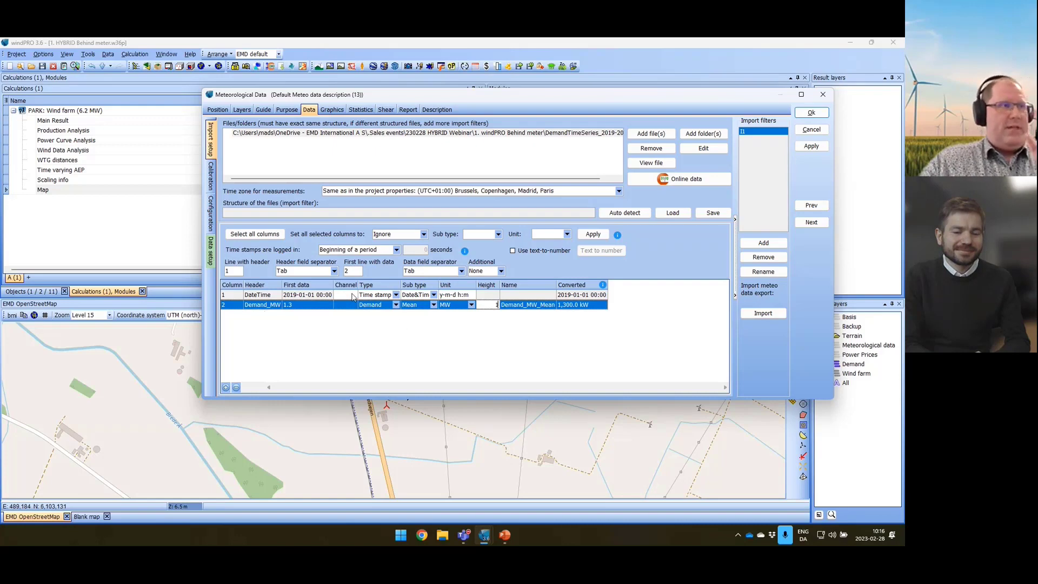
click(212, 259)
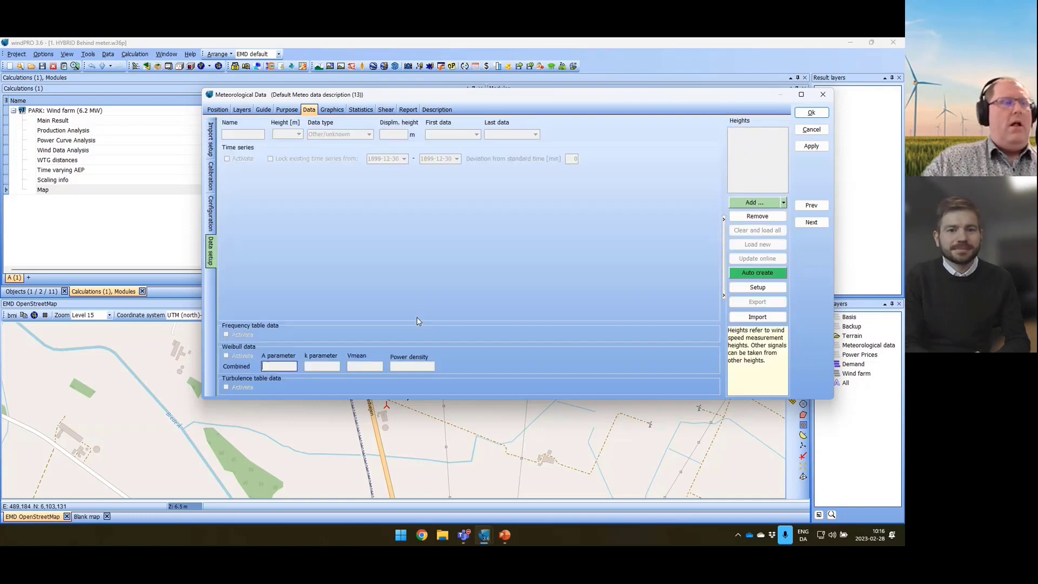
- Add a 1 m measurement height and remove the Wind direction signal
click(784, 203)
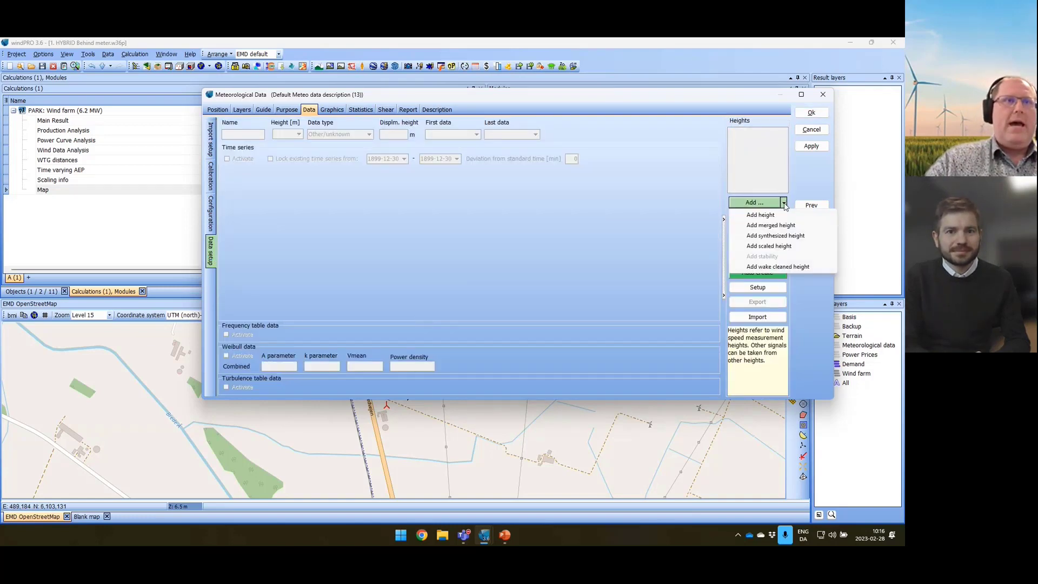
click(761, 214)
text(1)
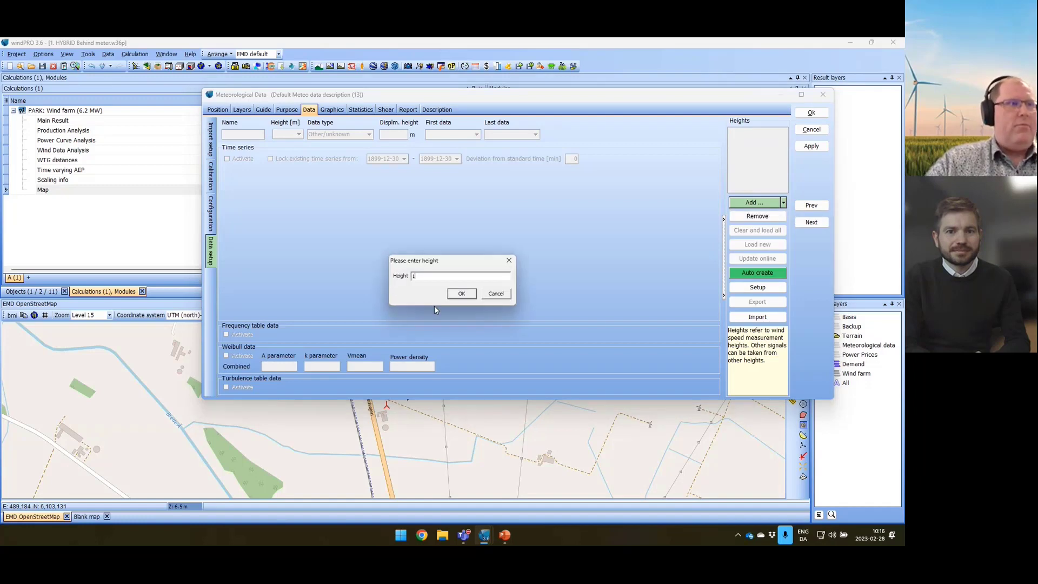
click(460, 293)
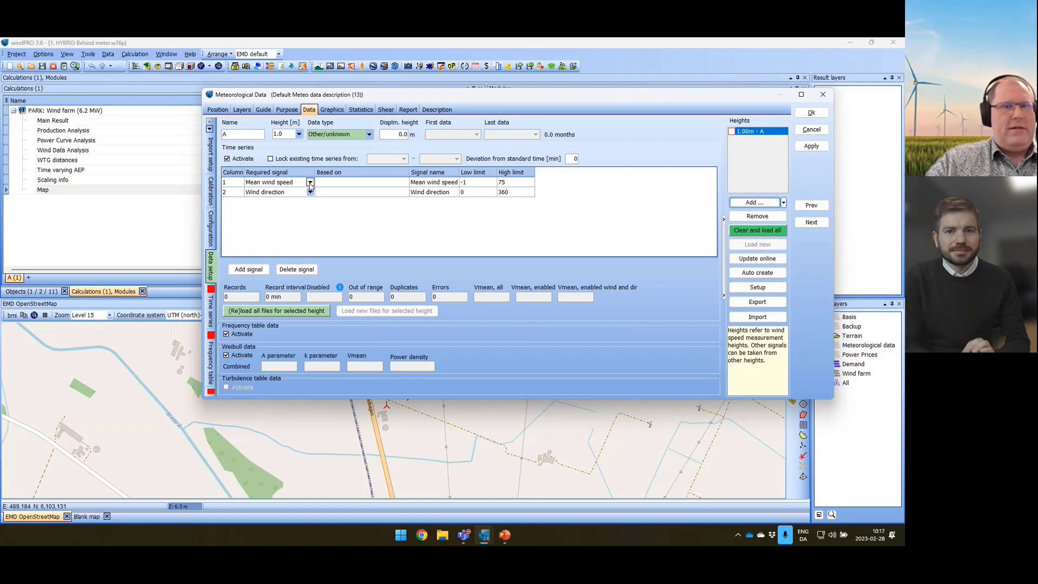
click(311, 193)
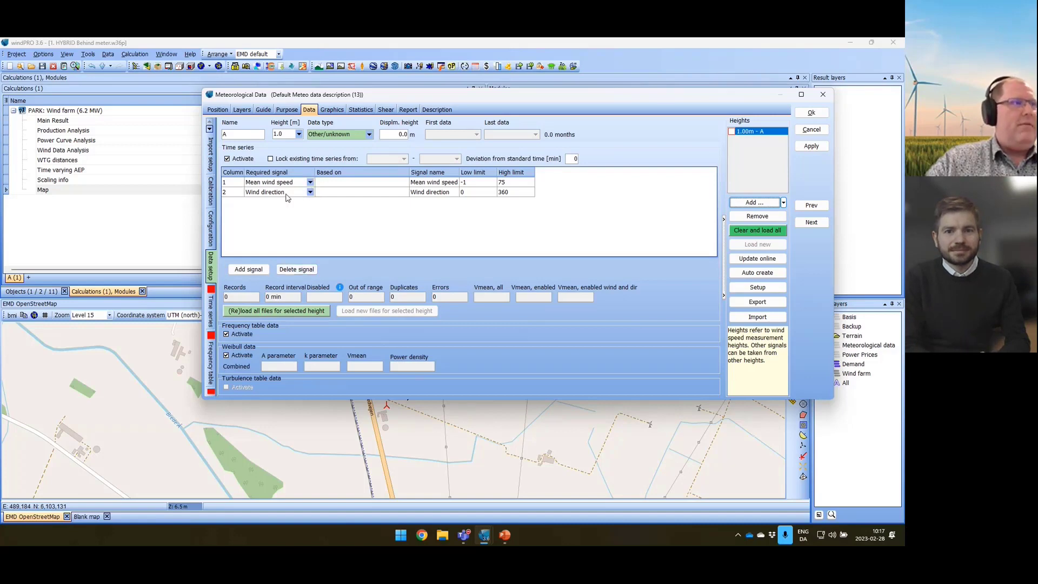
click(301, 269)
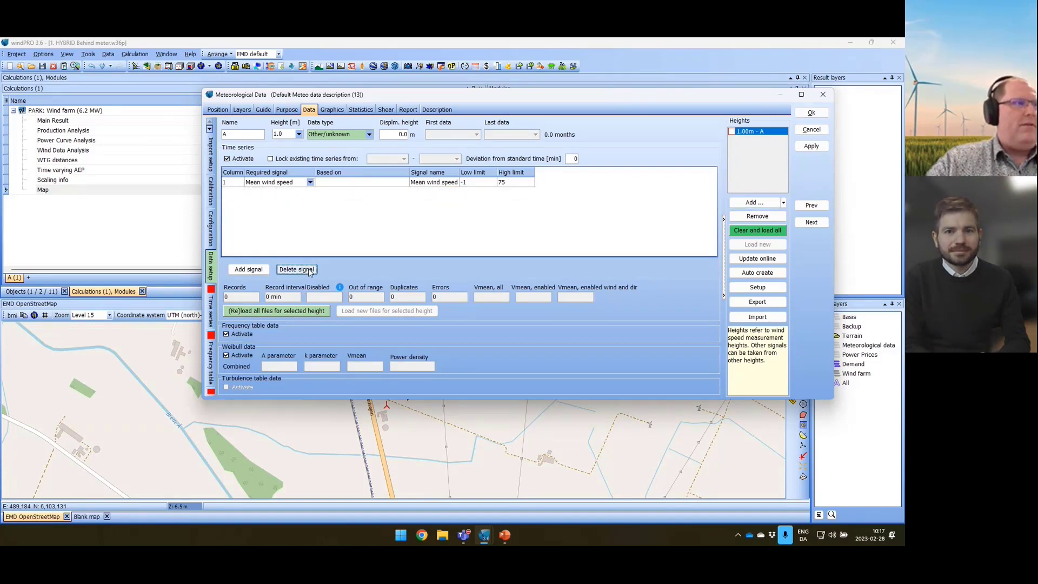
- Set the required signal to Demand and load all the demand time series data
click(311, 183)
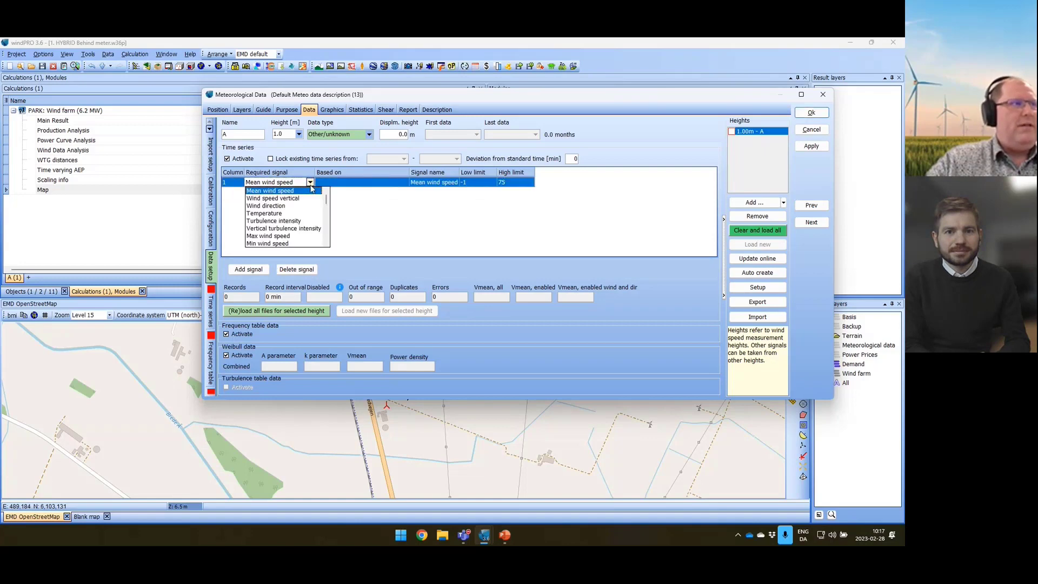
scroll(292, 205, down, 3)
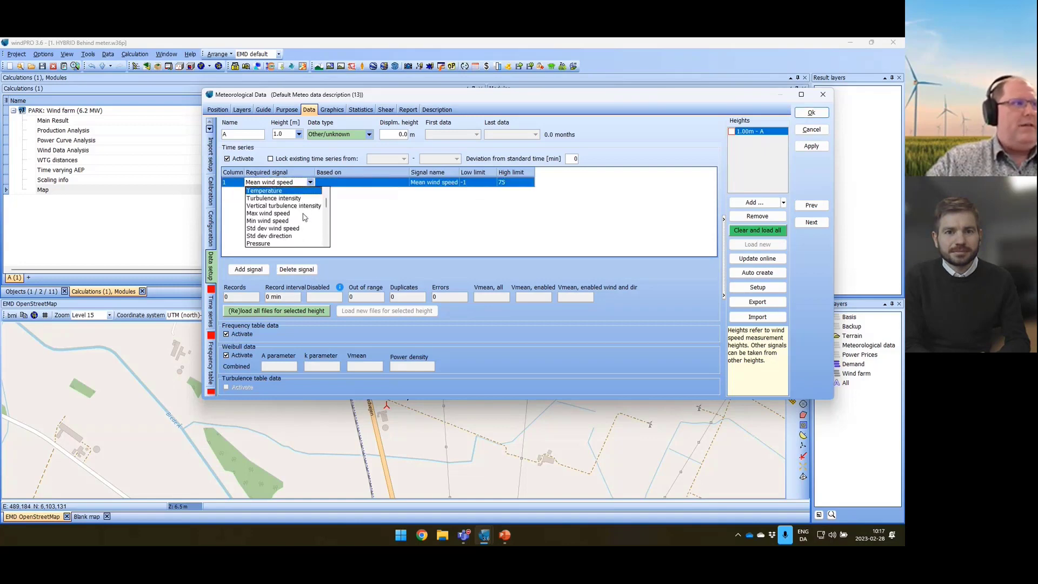
click(277, 214)
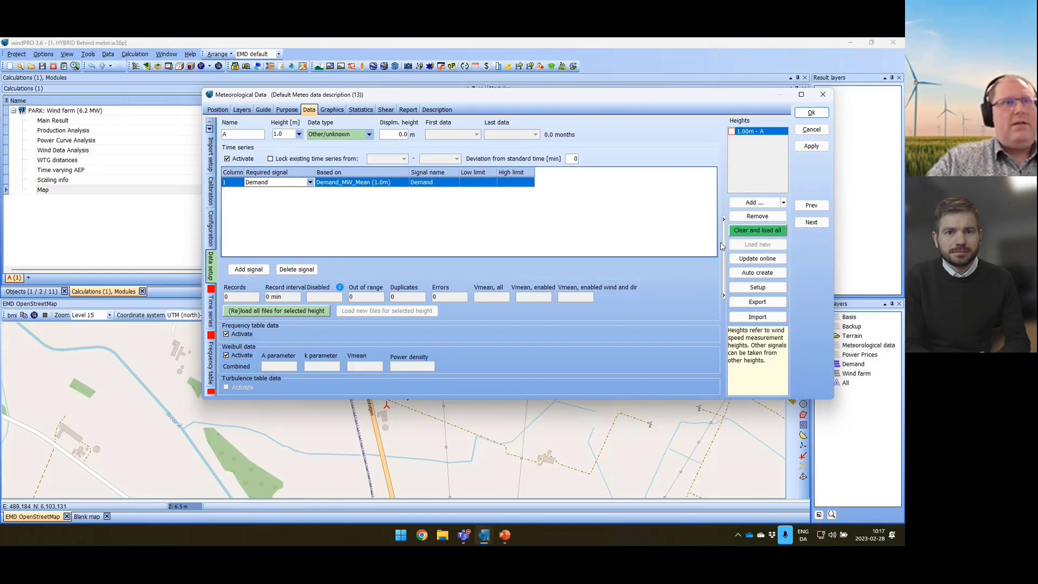
click(749, 232)
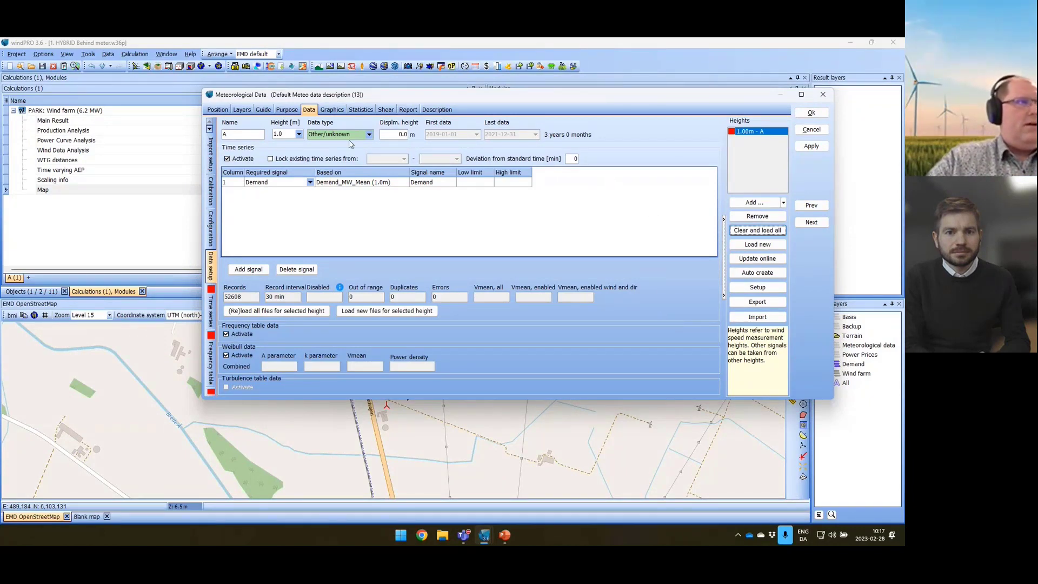
click(333, 110)
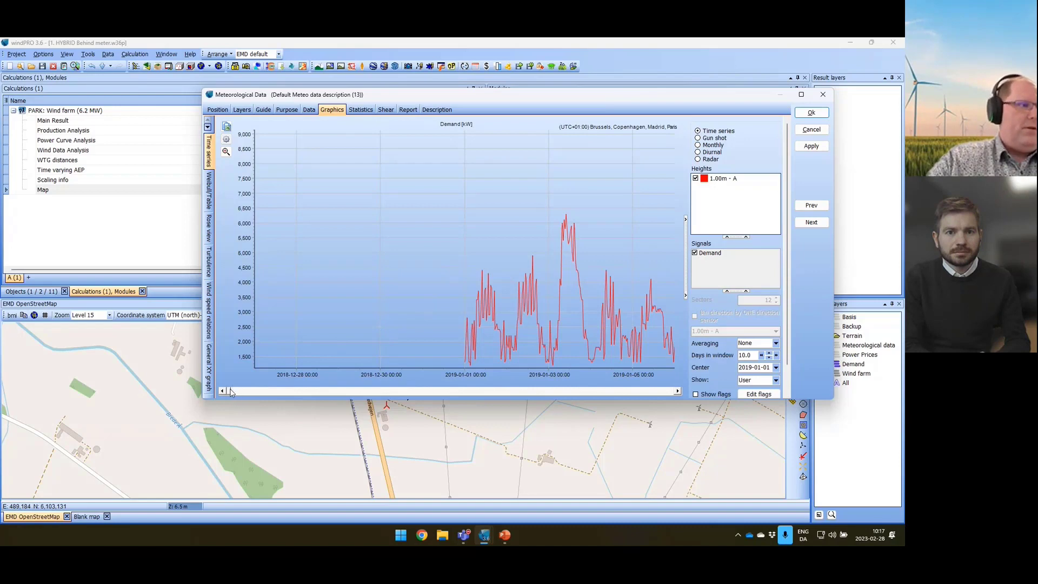
- Browse the demand time series graph, then view its diurnal and monthly average profiles
drag(229, 393, 267, 393)
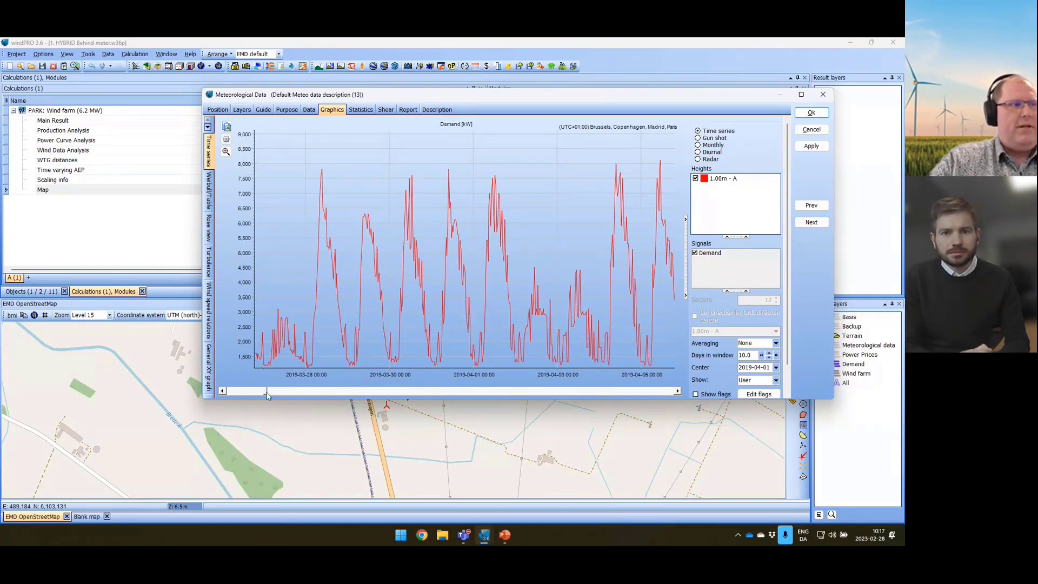
drag(266, 393, 297, 382)
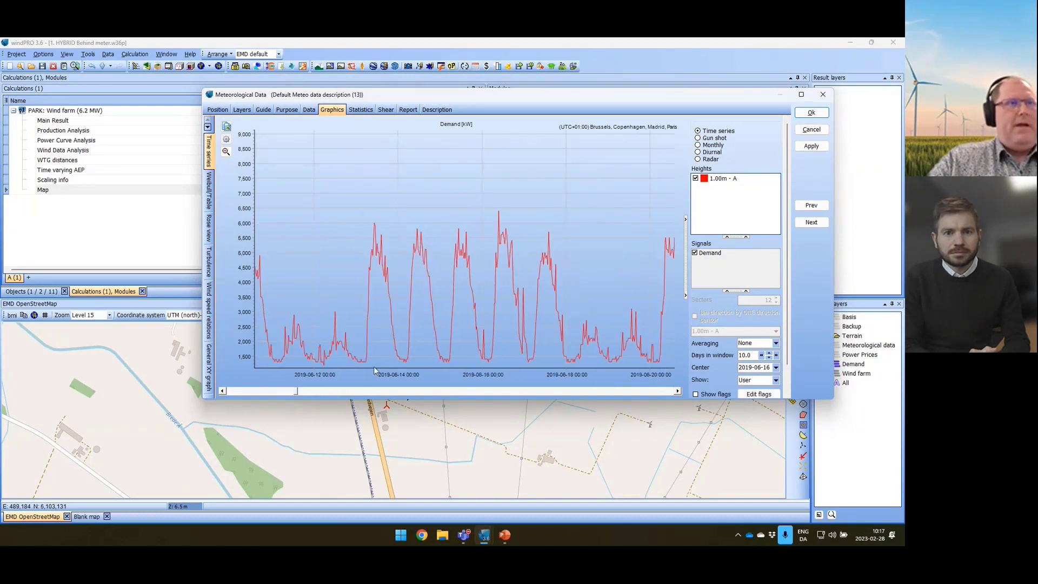
click(704, 153)
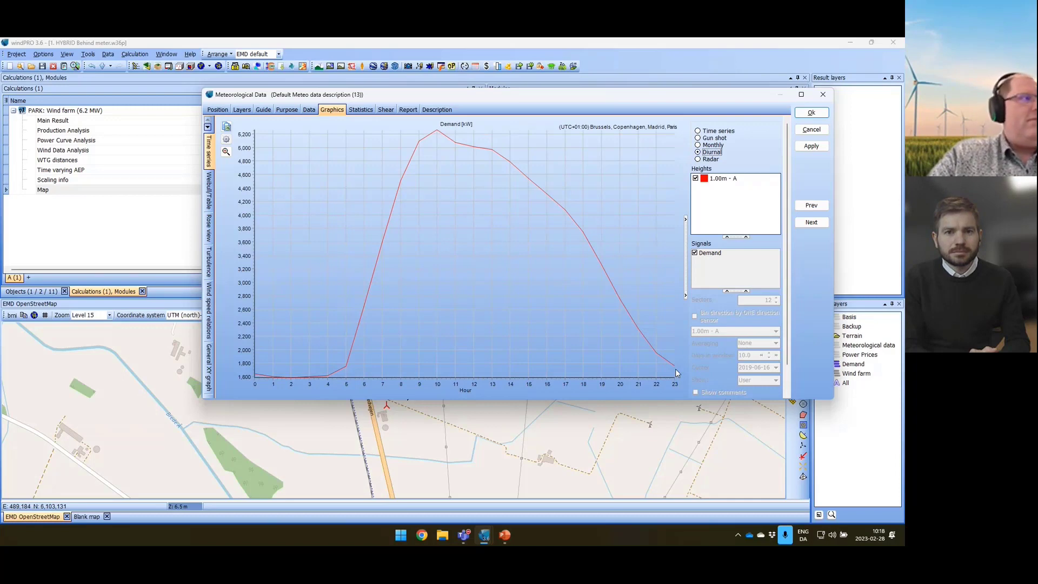
mouse_move(675, 372)
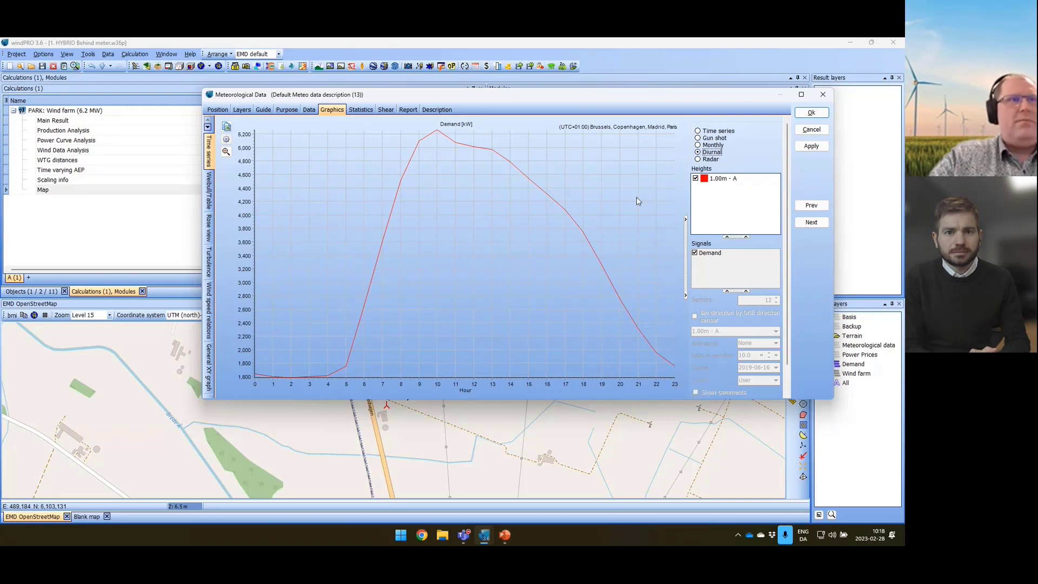
click(705, 147)
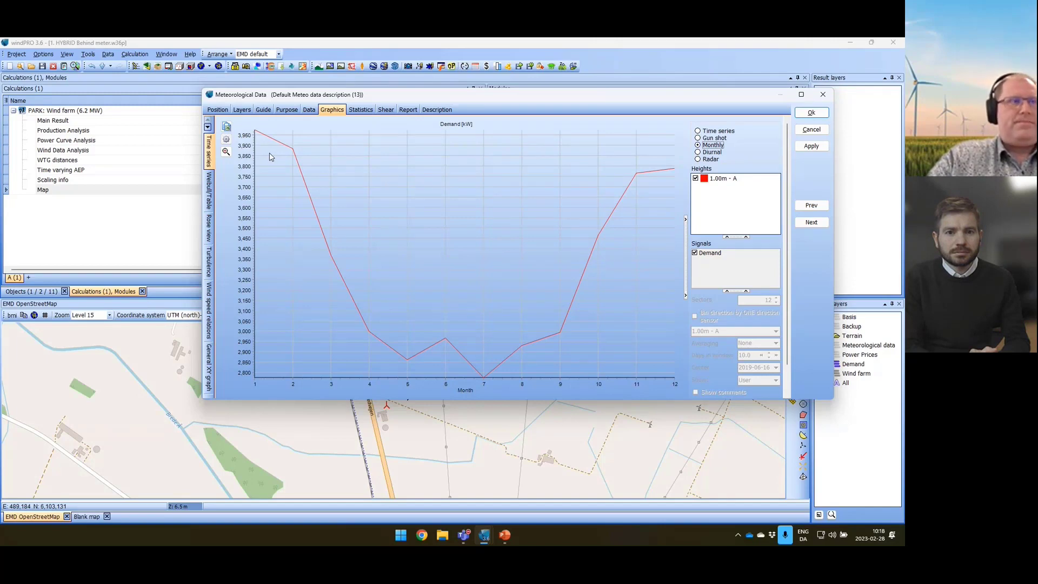
- Change the meteo object's description to 'Demand time series' and accept with Ok
click(217, 110)
key(Tab)
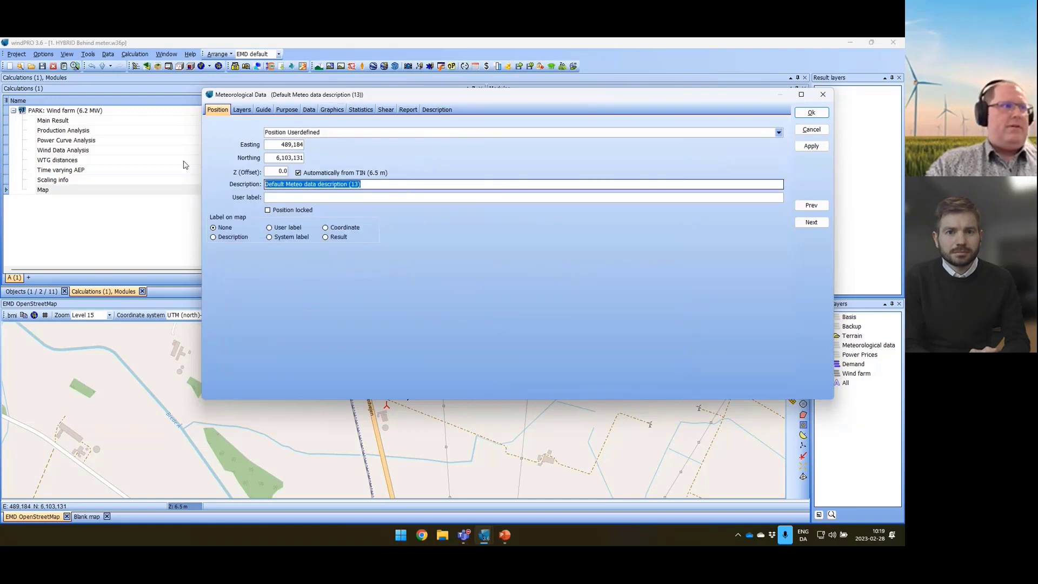
text(Dem)
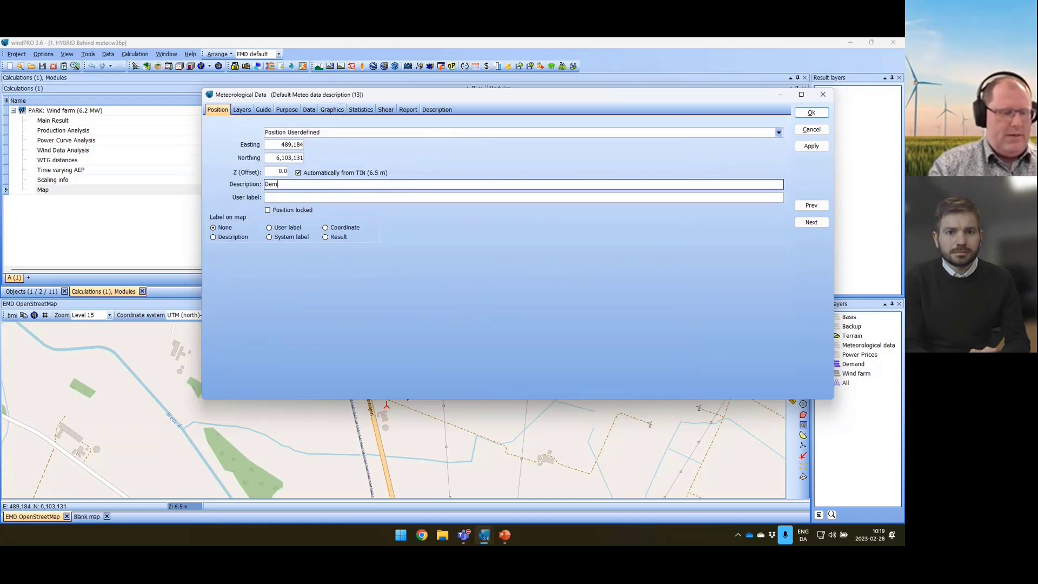
text(and)
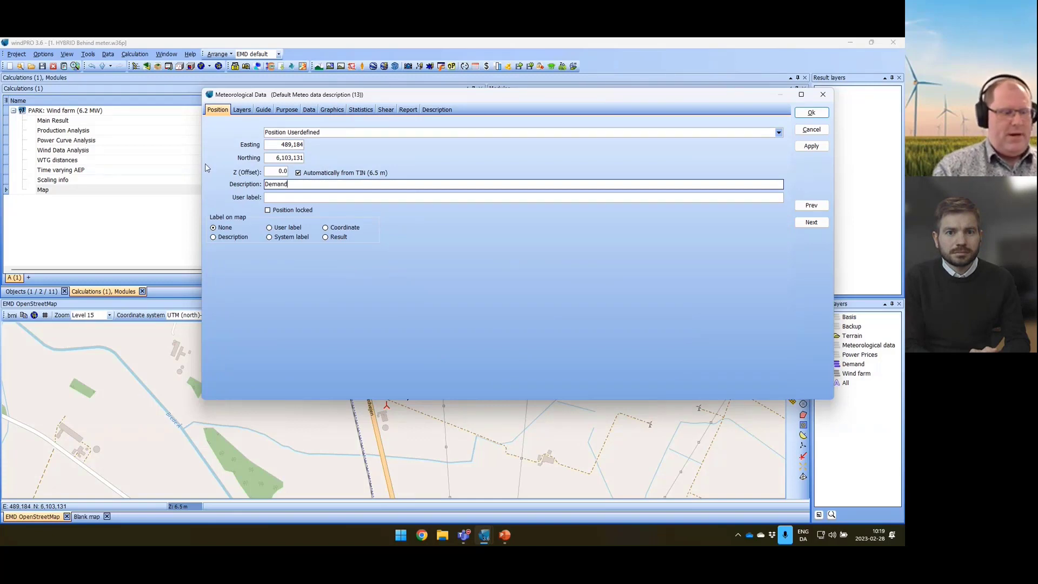
text( time series)
click(812, 113)
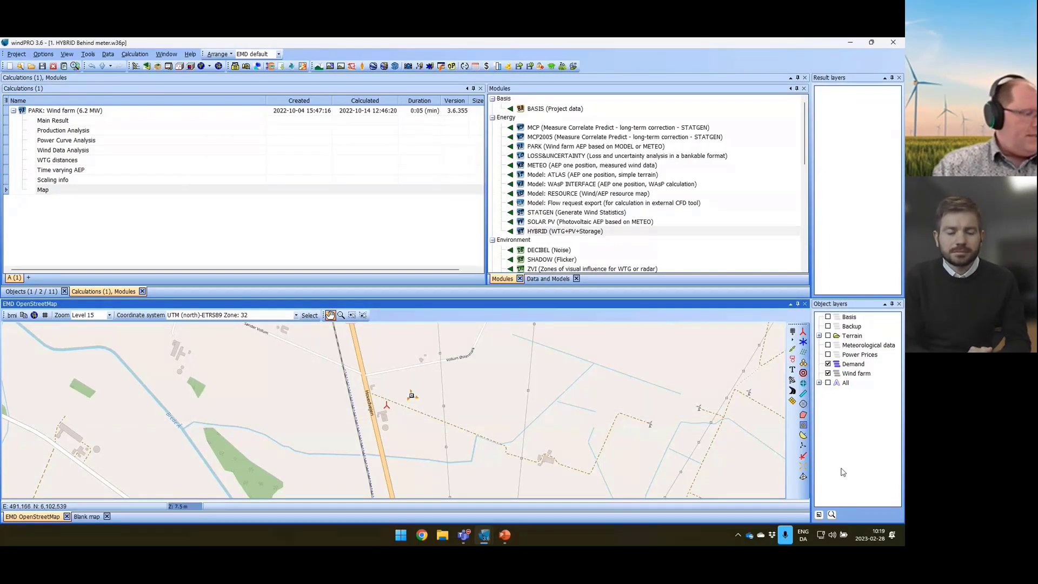
- Turn on the Power Prices layer and place another meteo object on the map
click(840, 357)
click(828, 354)
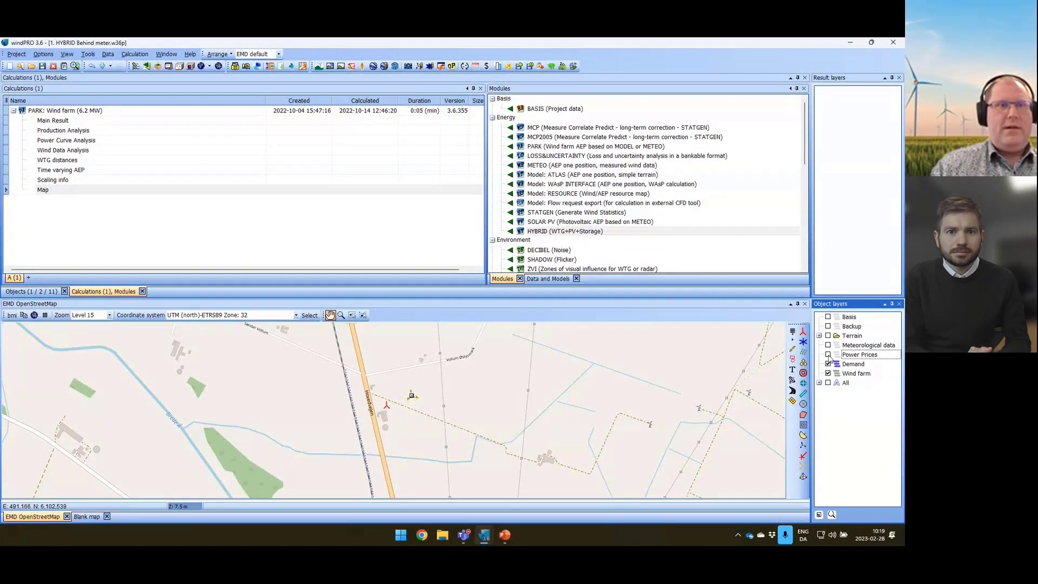
click(803, 445)
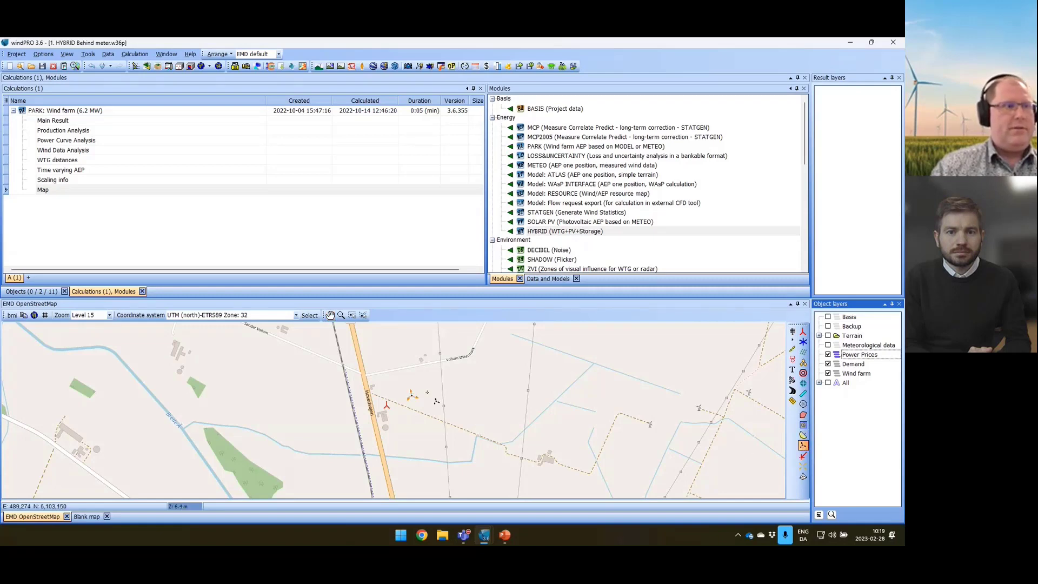
click(427, 393)
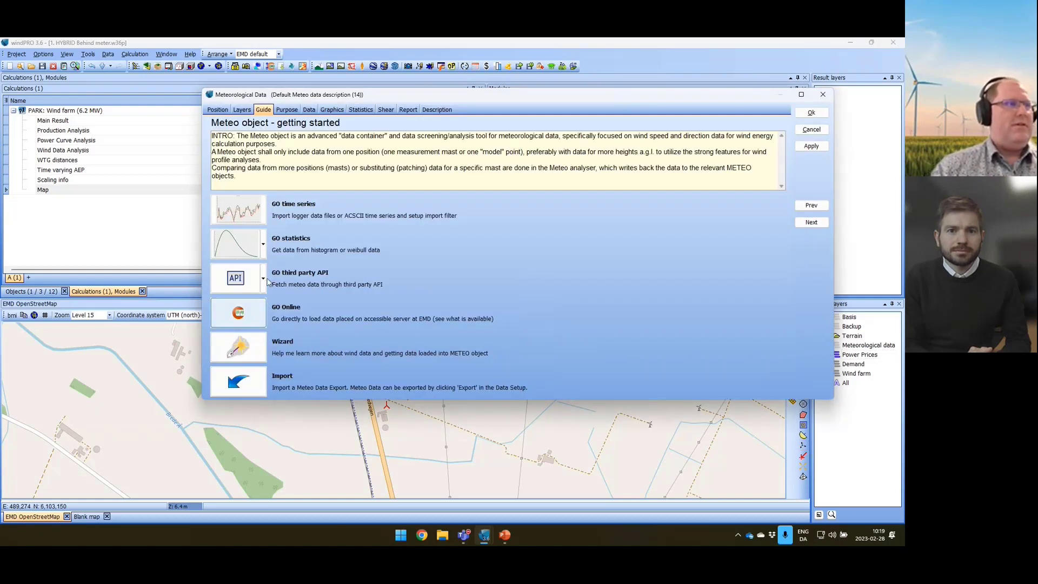
- Start a GO time series import and add the PowerPrices_2019-2021.txt file
click(250, 213)
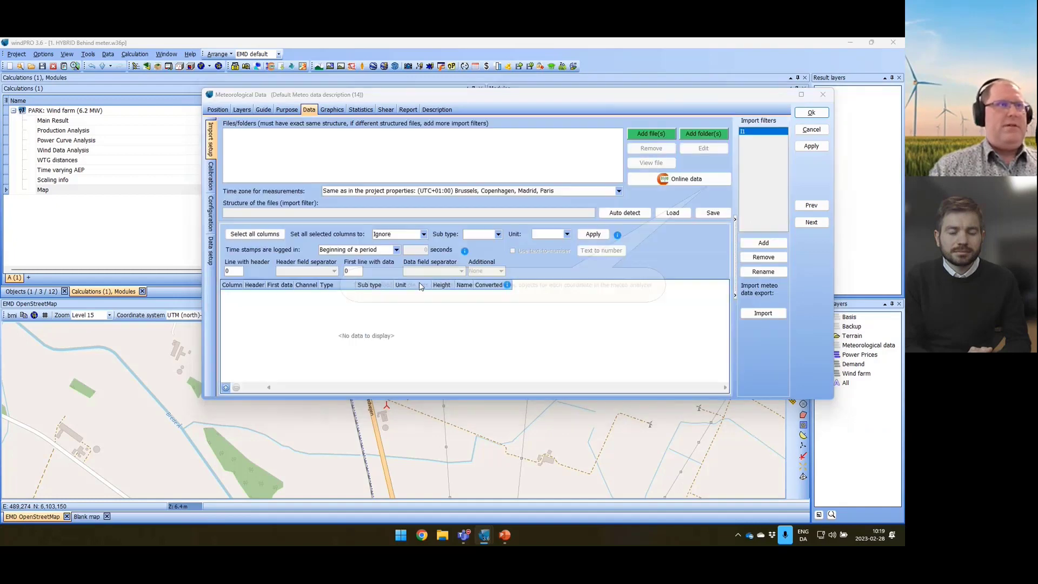
click(644, 134)
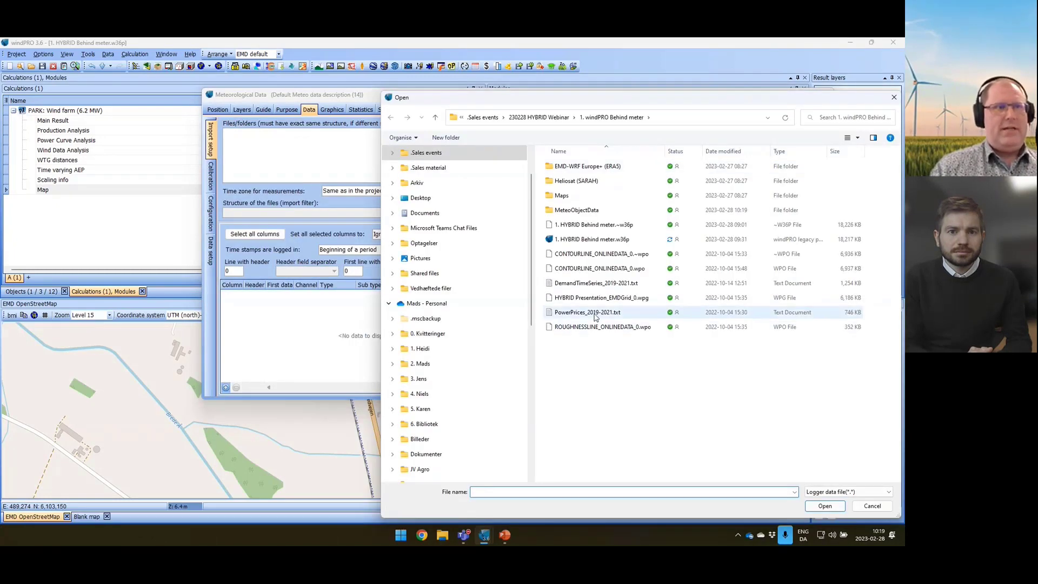
click(595, 317)
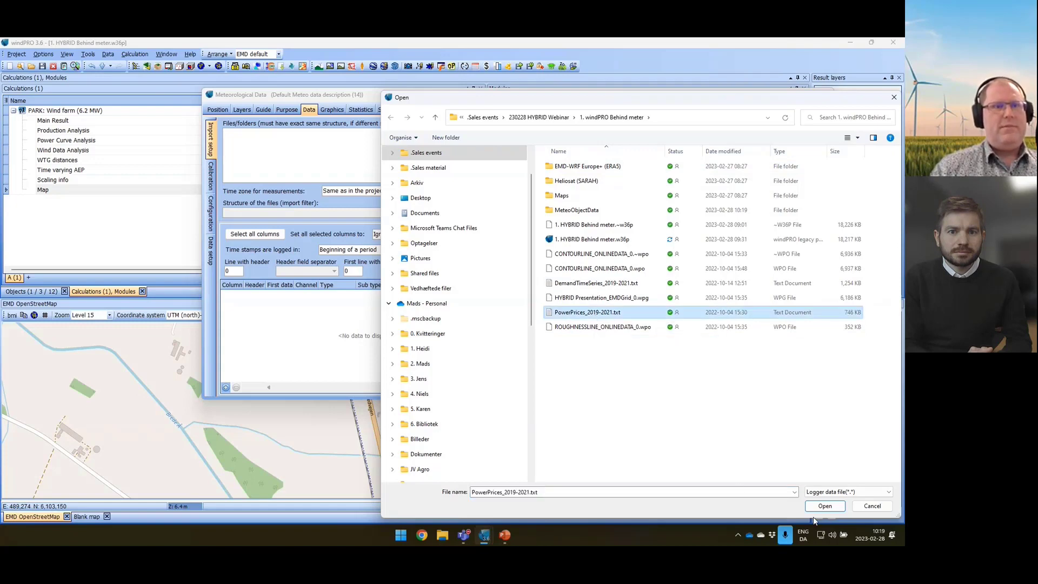
click(825, 506)
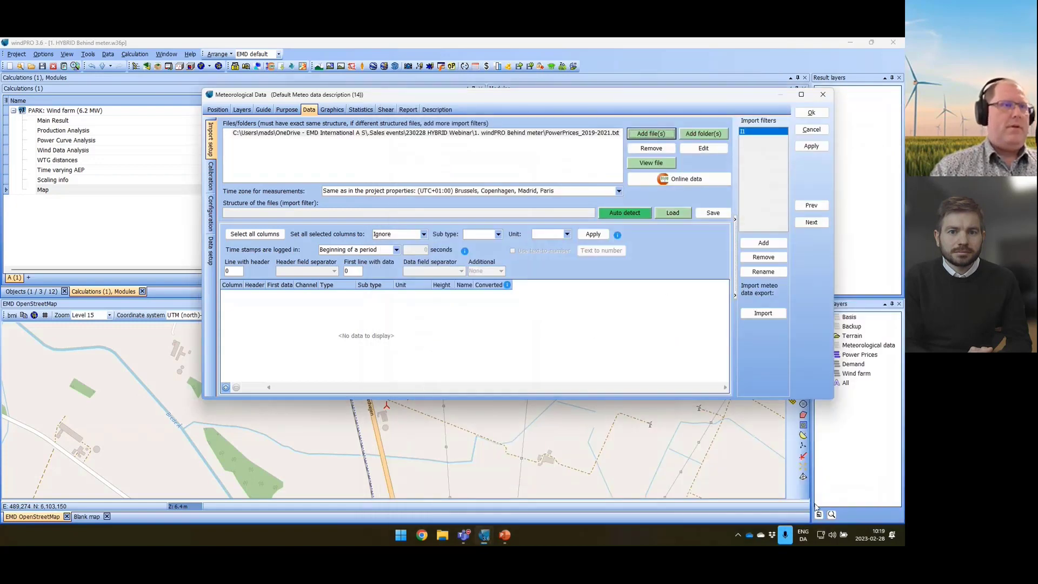
- Auto-detect the price file, then mark columns 1–2 as time stamps and column 3 as electricity price
click(625, 215)
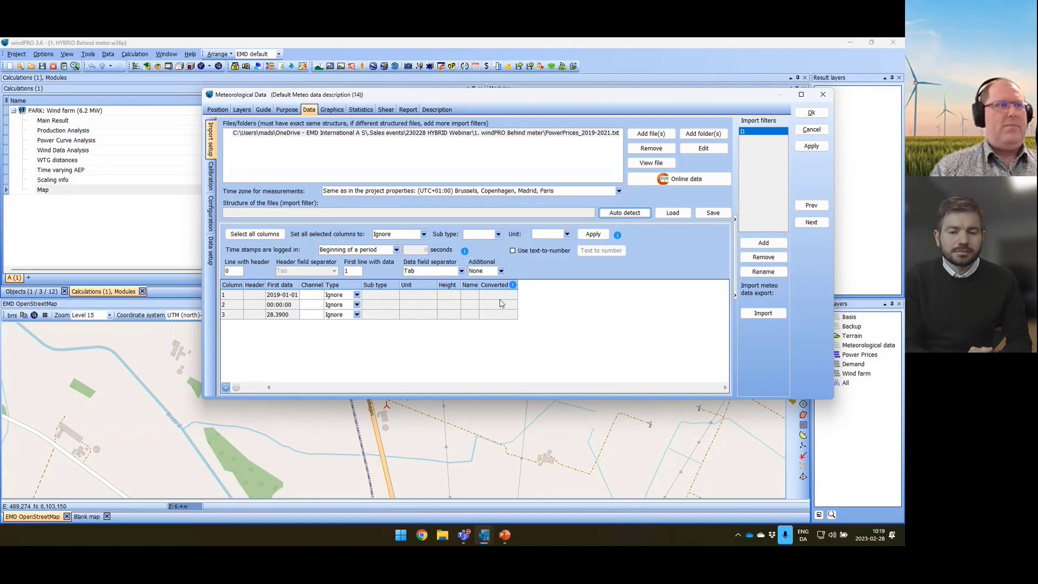
click(640, 163)
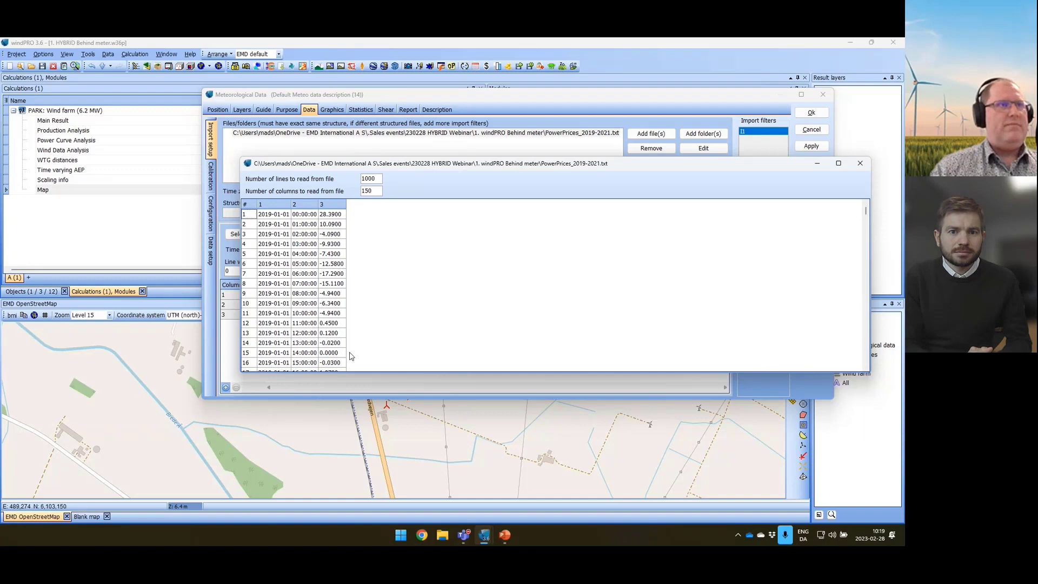
click(860, 163)
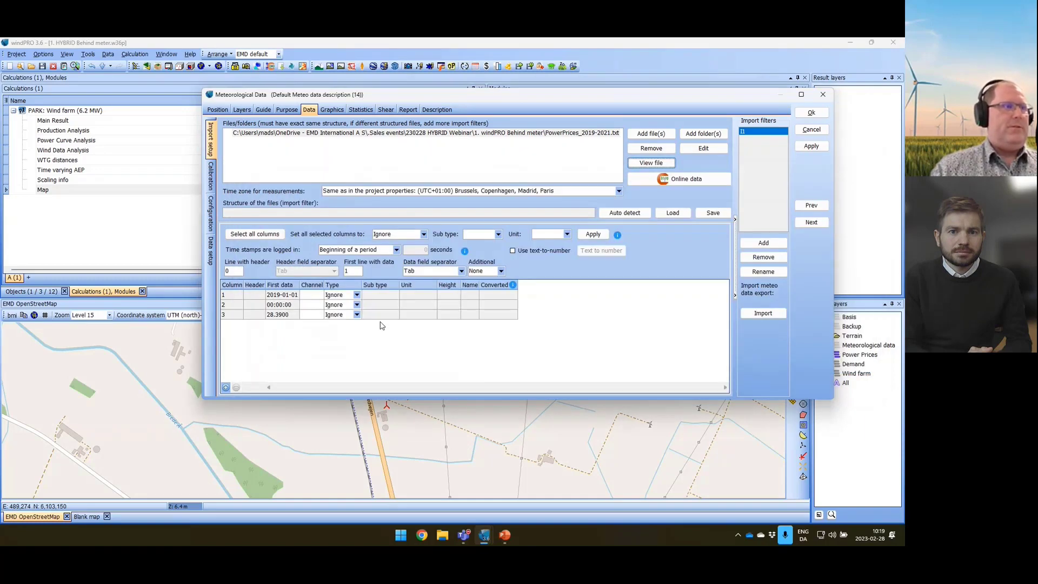
click(356, 295)
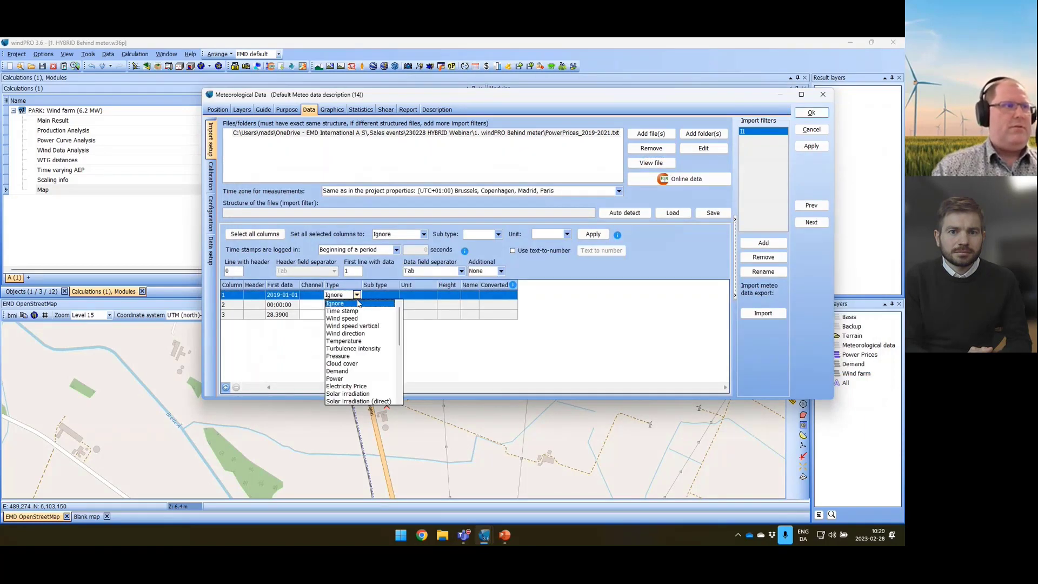
click(354, 311)
click(357, 305)
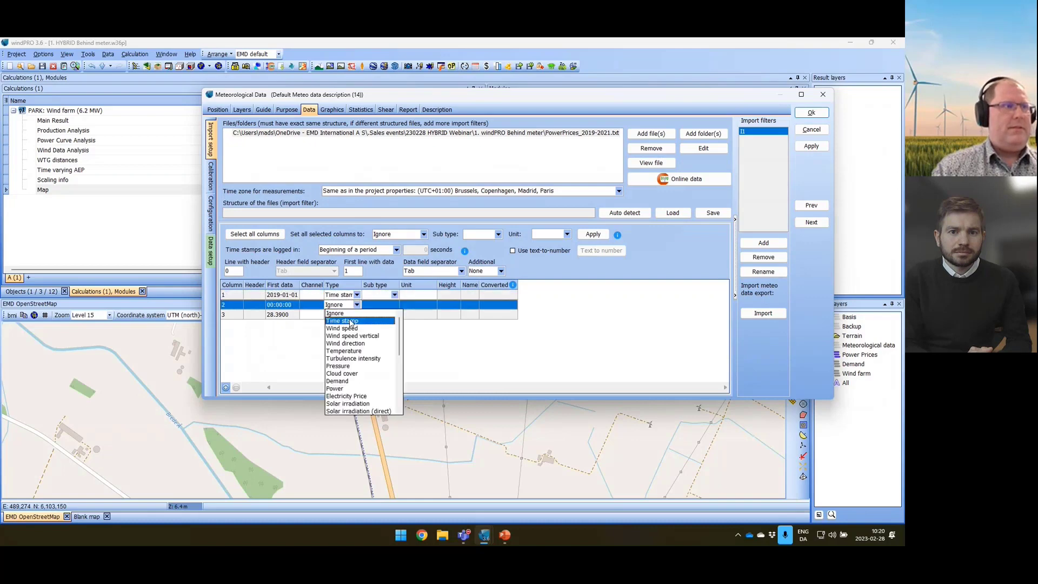
click(354, 320)
click(357, 314)
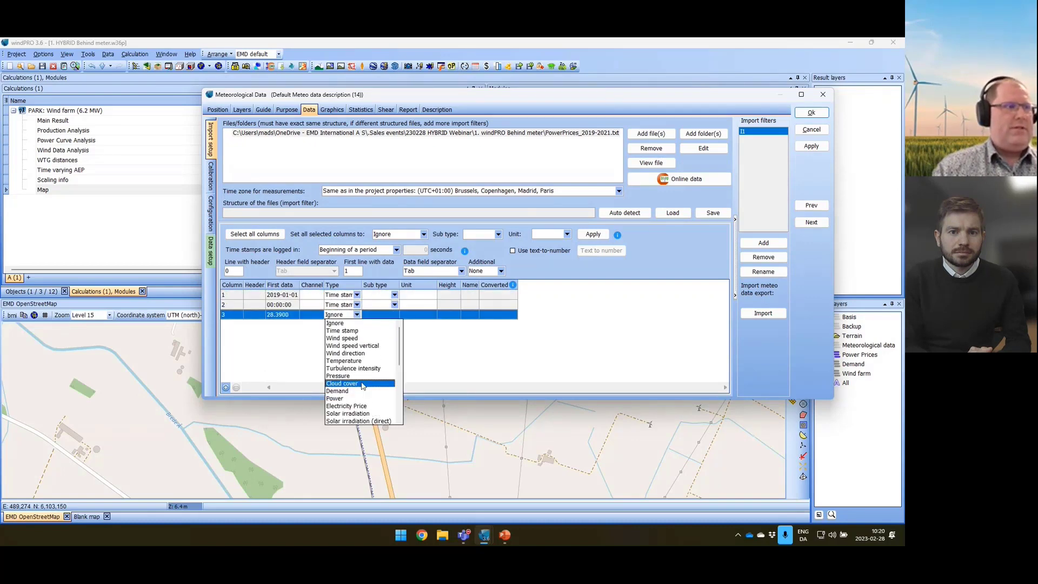
click(359, 406)
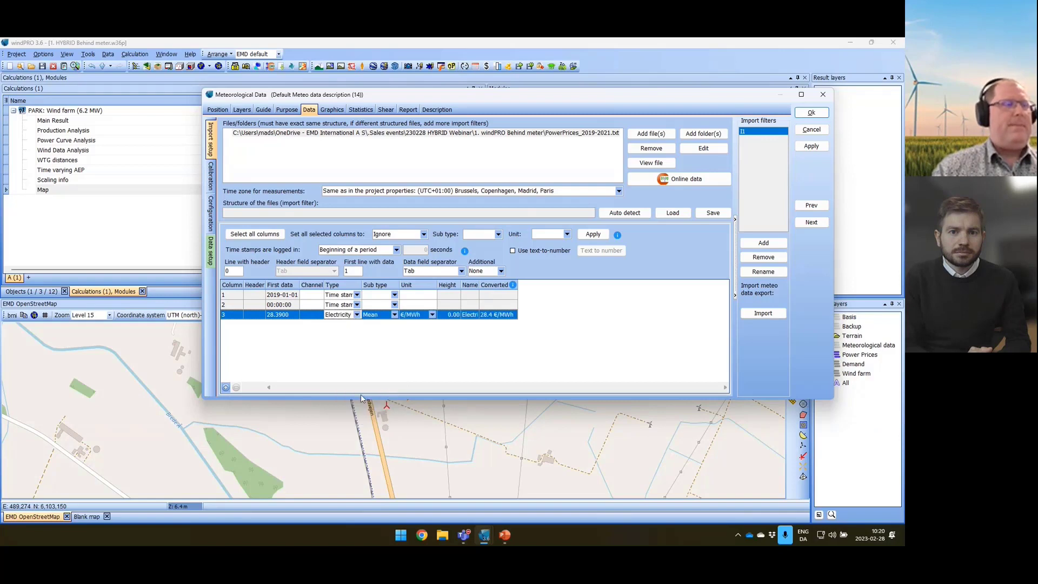
- Give column 1 sub type Date (yyyy-mm-dd), column 2 sub type Time, and the price column height 1
click(395, 294)
click(395, 306)
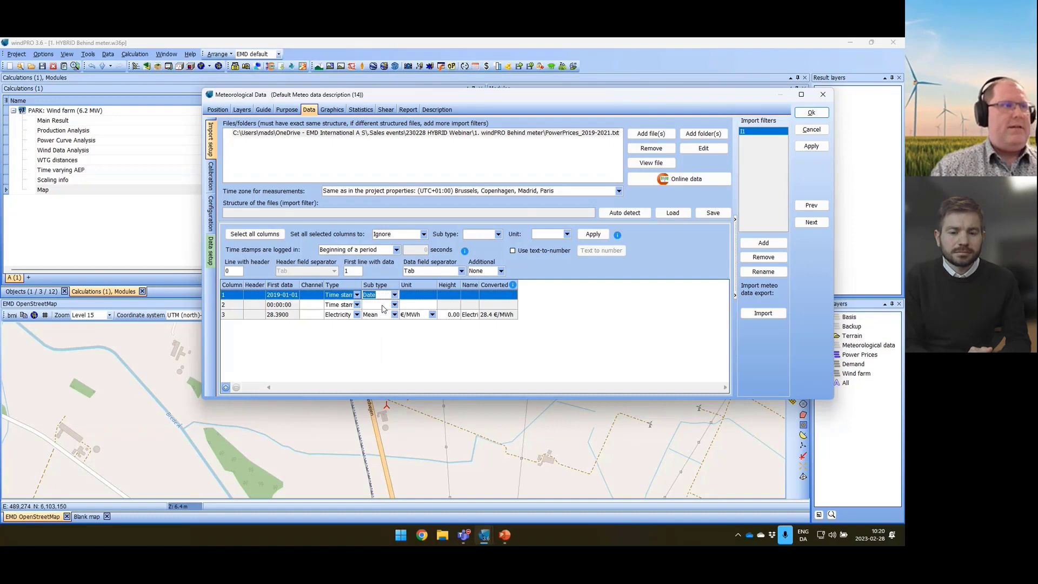
click(394, 306)
click(386, 323)
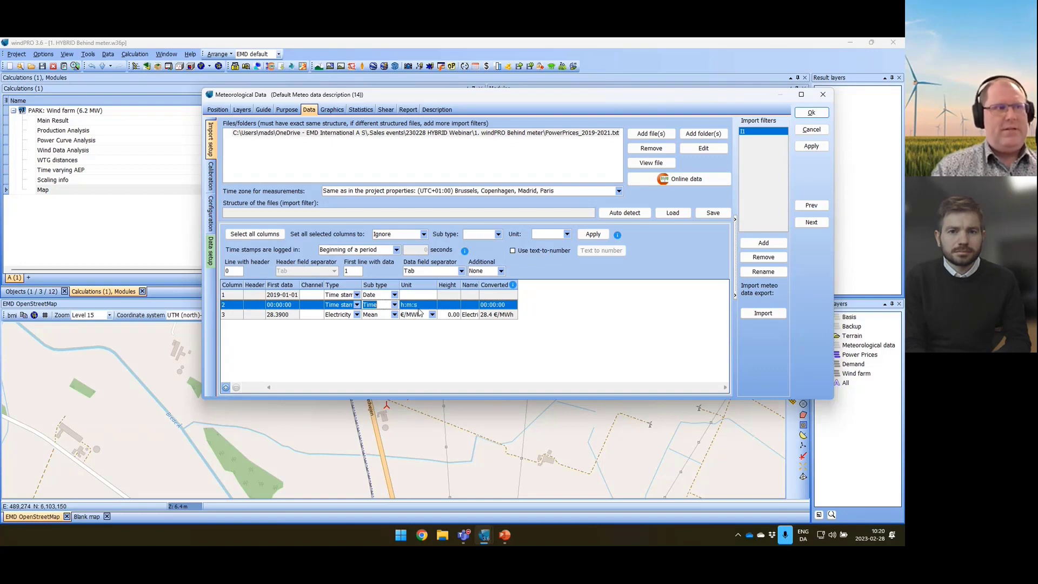
key(Up)
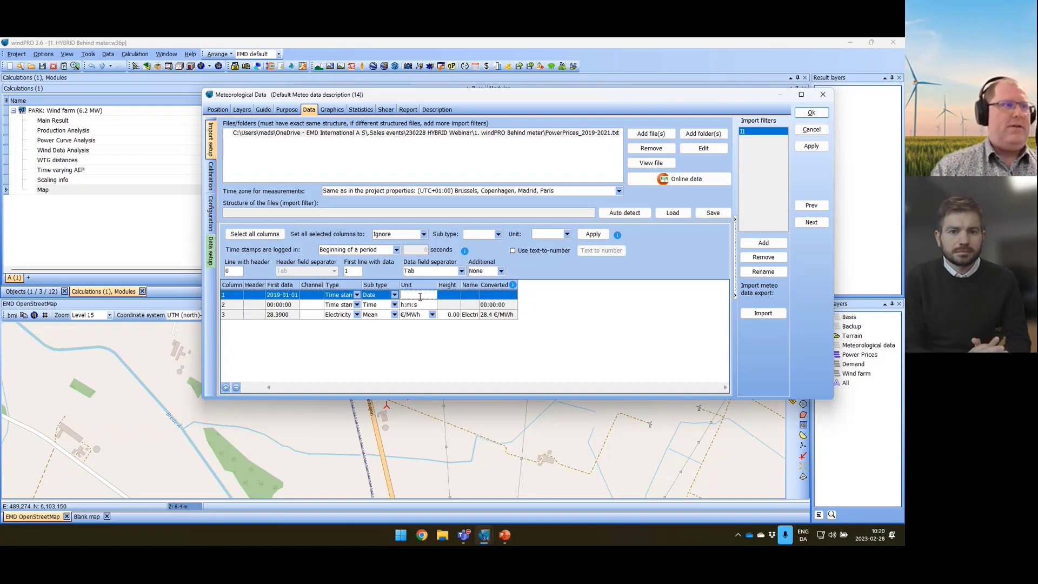
text(yyyy-mm-dd)
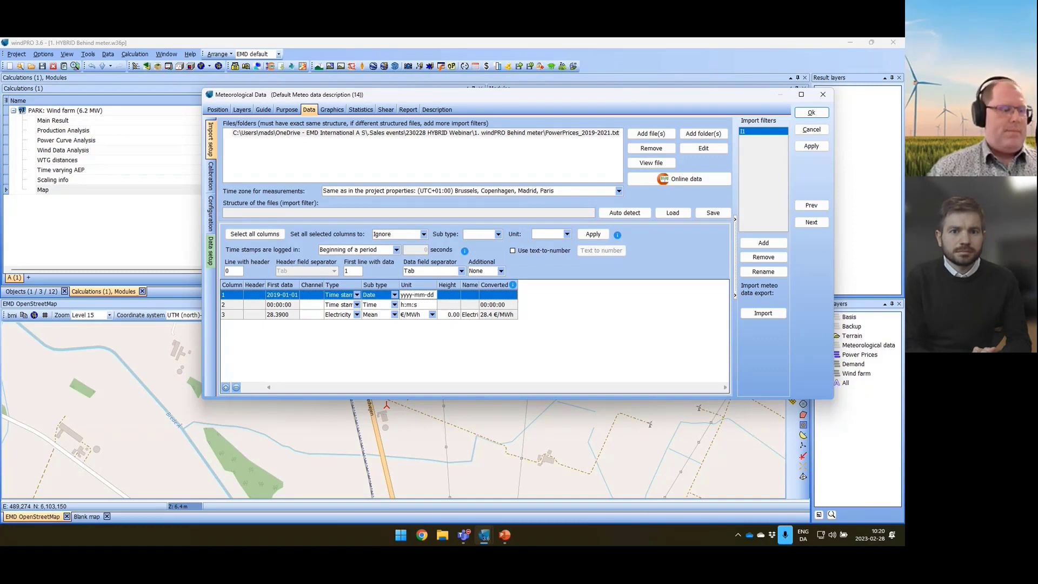
key(Tab)
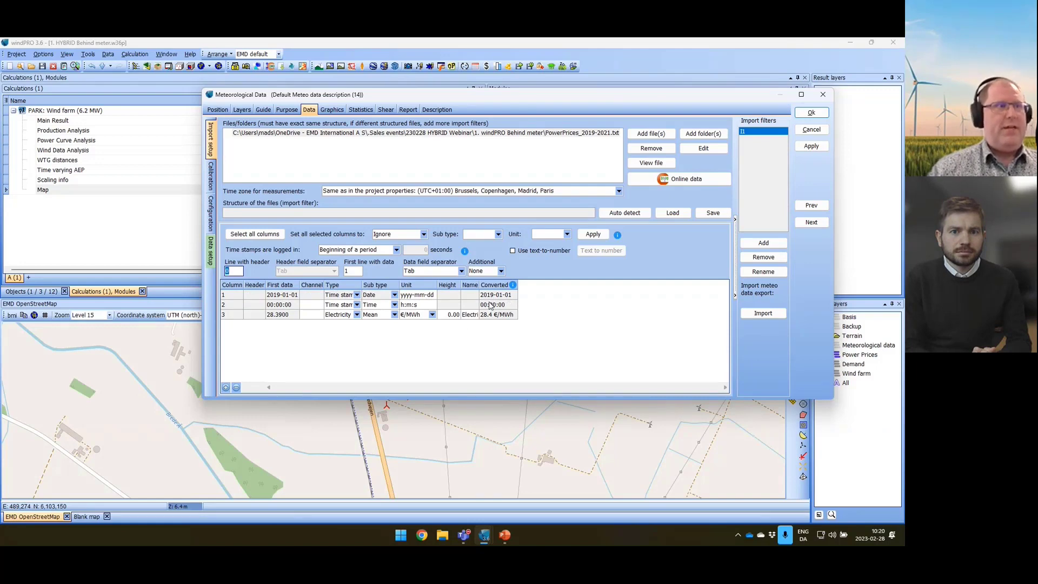
click(453, 315)
text(1)
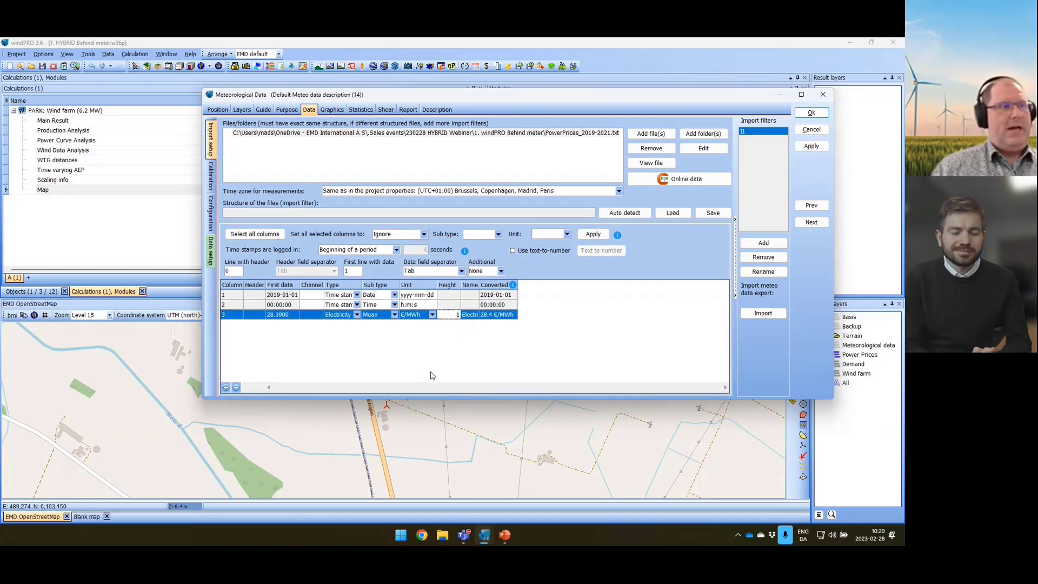
click(230, 272)
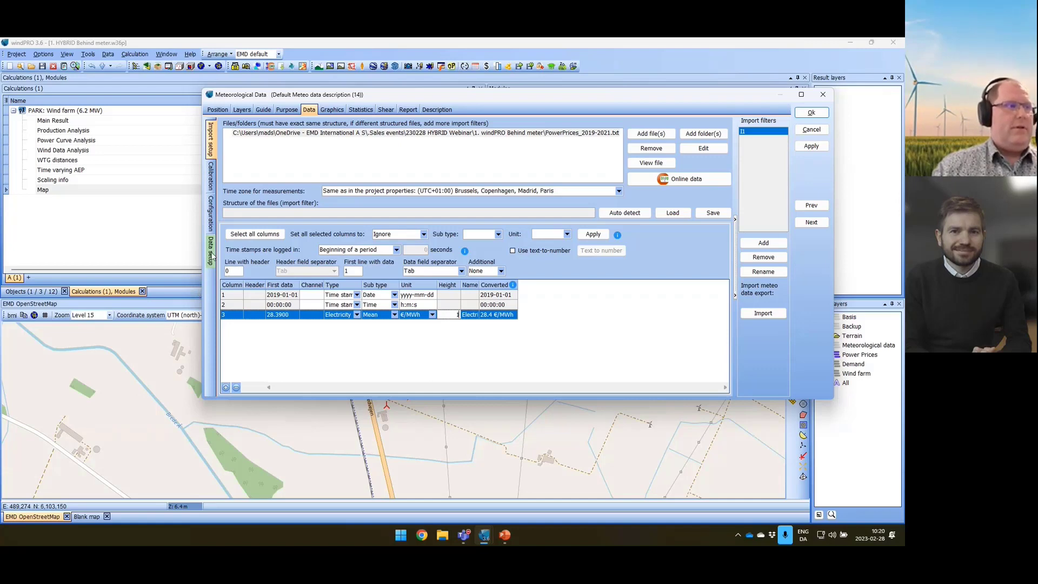
click(212, 254)
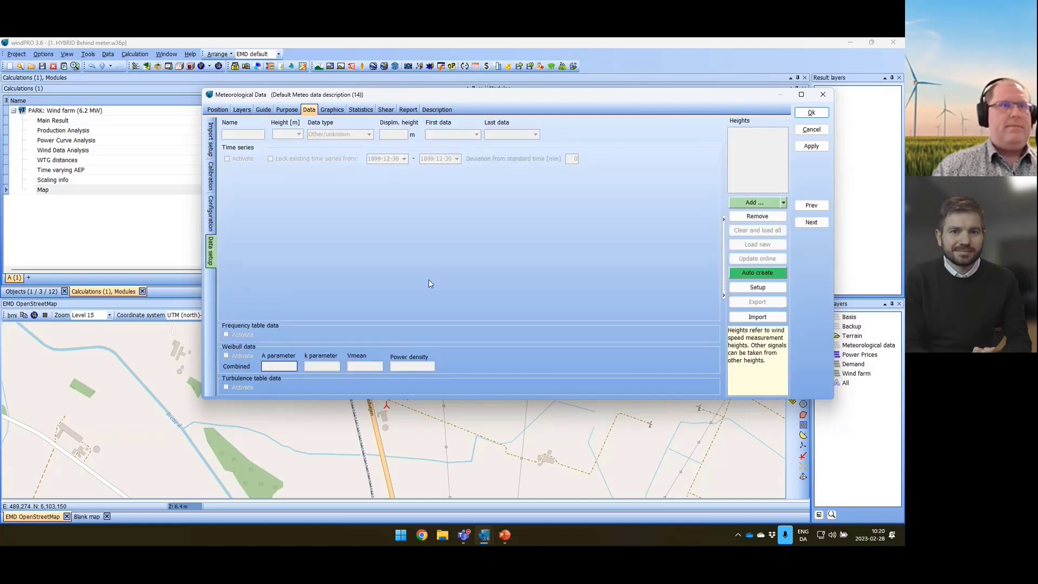
- Auto-create a measurement height with an Electricity Price signal from the Electricity Price_Mean (1.0m) column
click(750, 273)
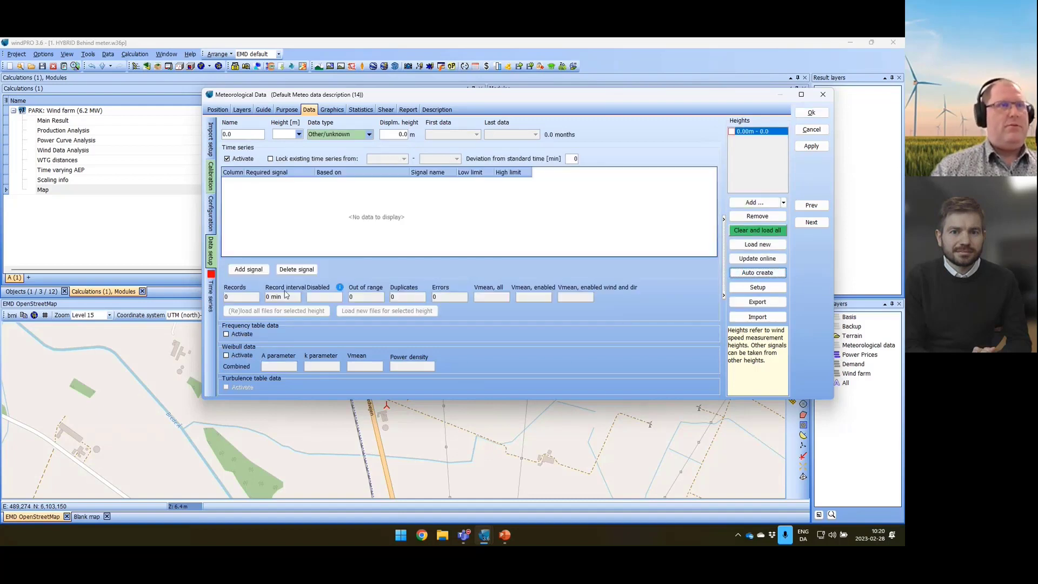
click(249, 269)
click(310, 182)
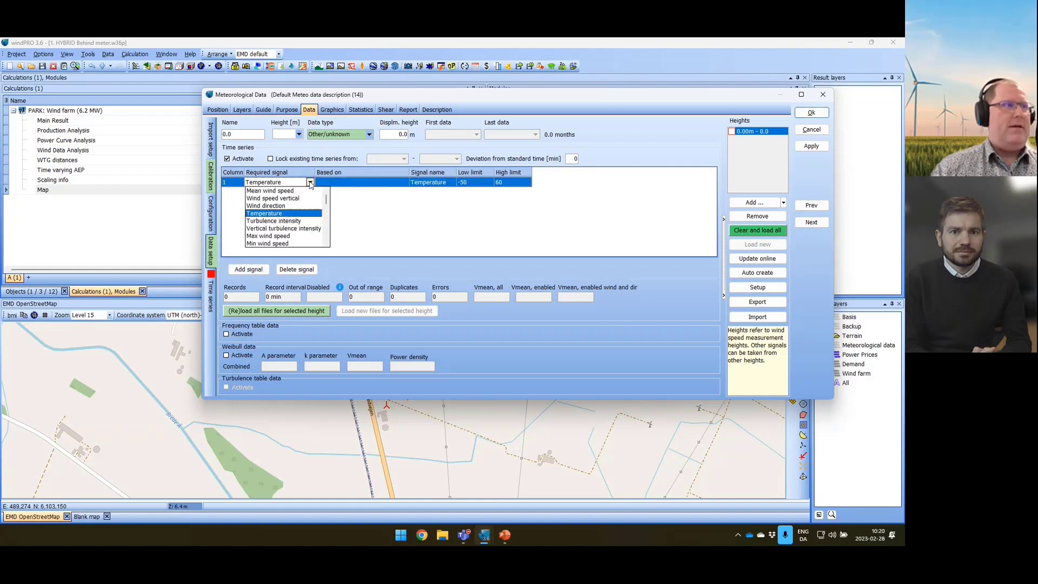
scroll(287, 227, up, 3)
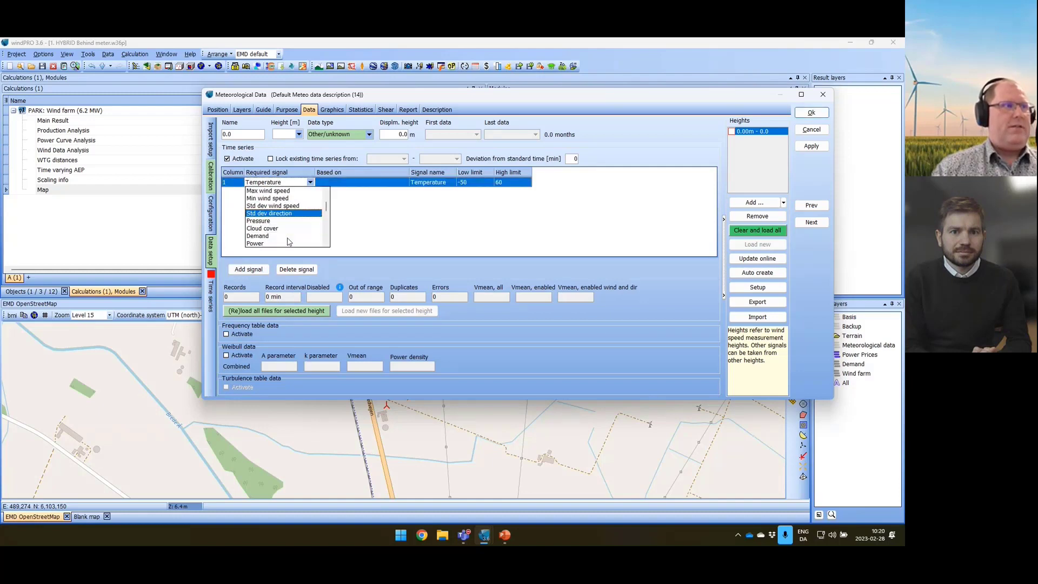
scroll(286, 238, down, 3)
click(285, 230)
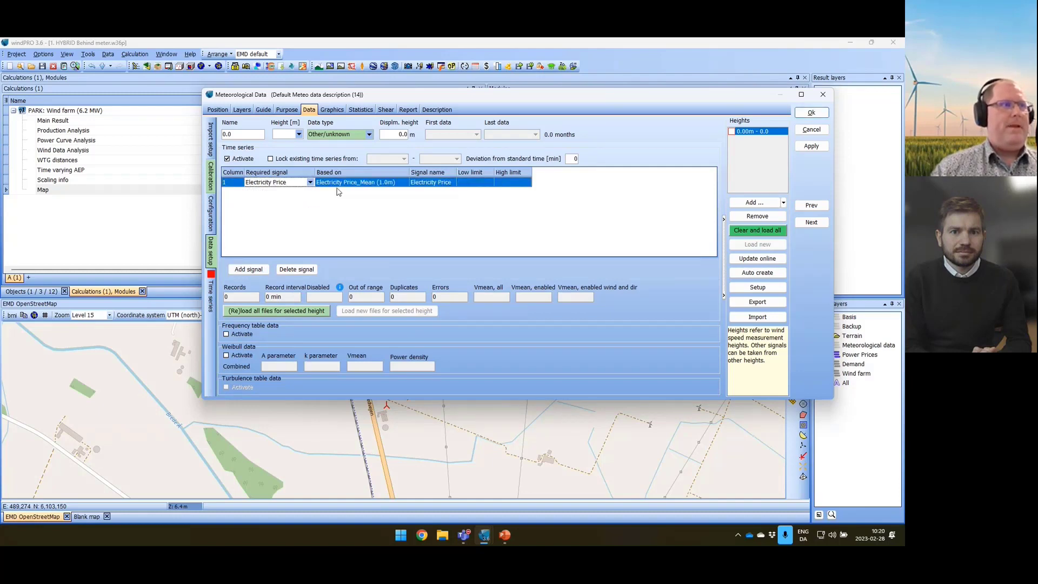
click(284, 135)
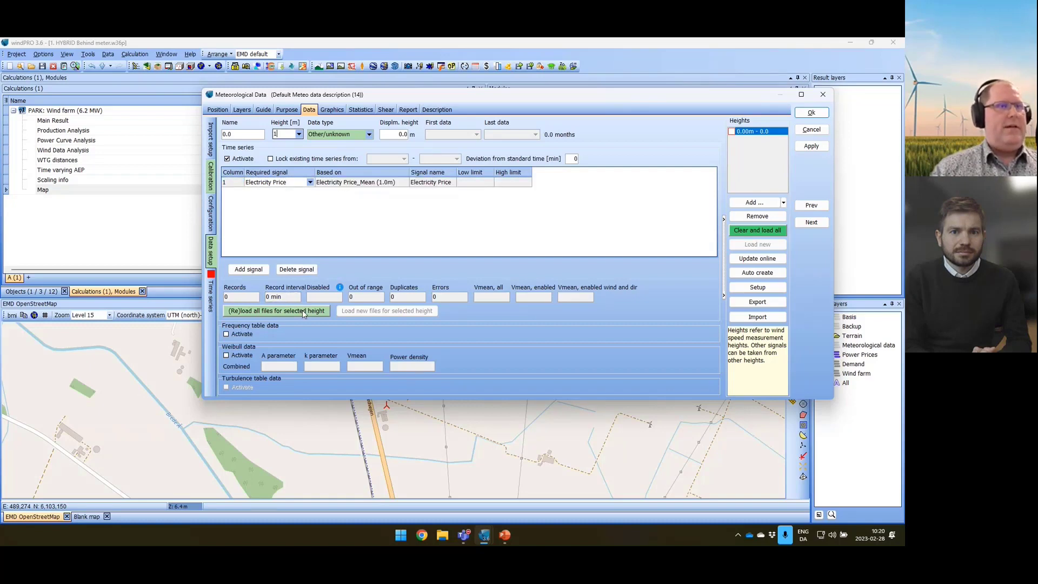
- Load all electricity price data and display the entire 2019–2021 price series
click(764, 231)
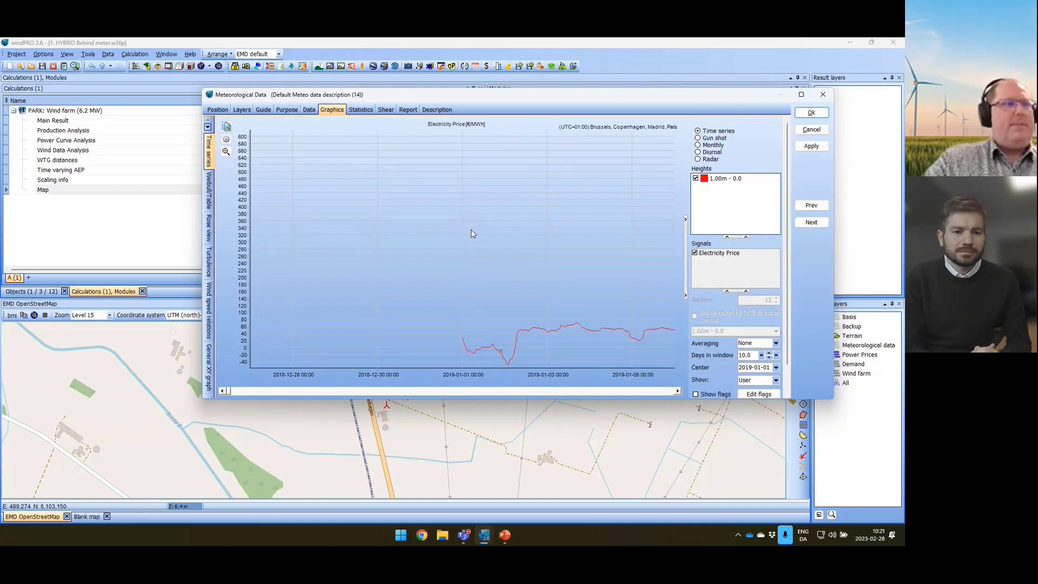
drag(231, 391, 275, 399)
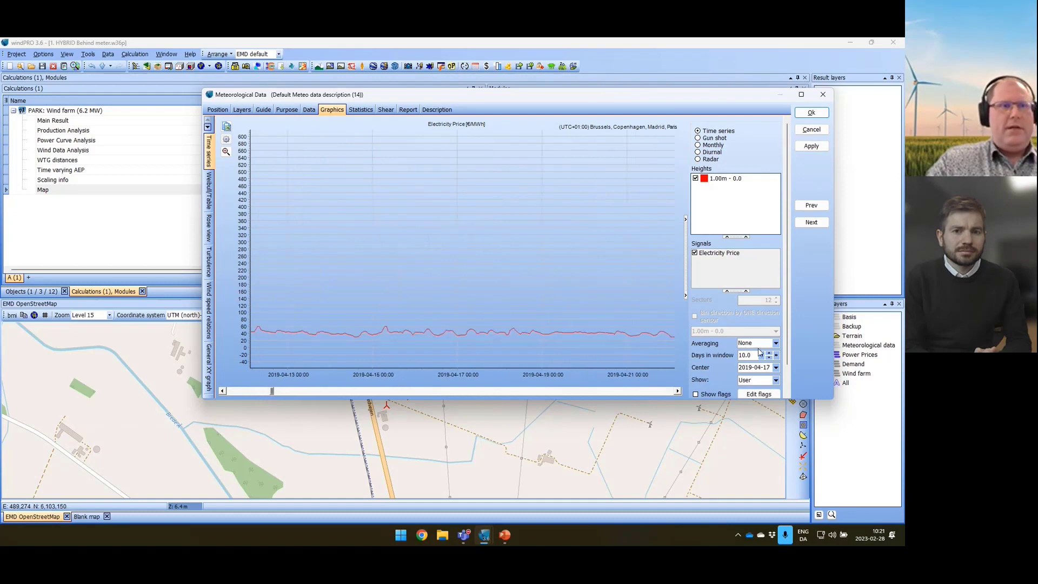
click(776, 380)
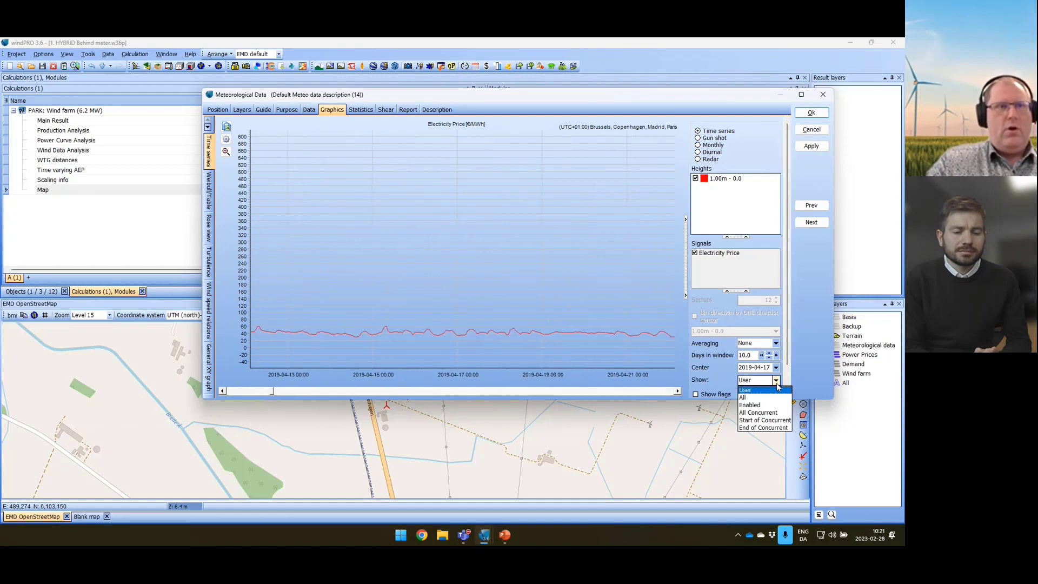
click(753, 398)
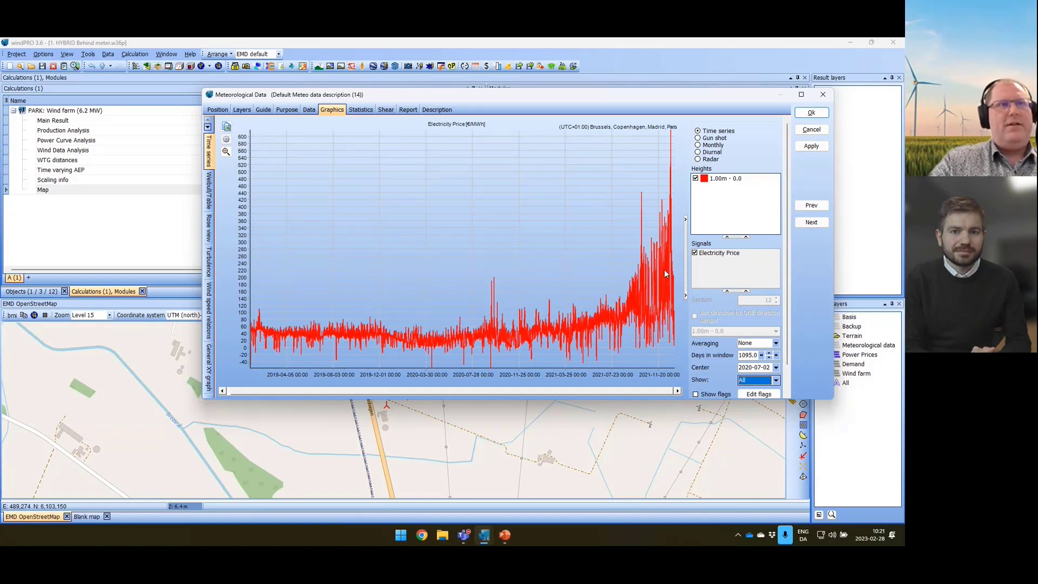
- Review monthly and hourly average prices, then bring up the object's position settings
click(696, 260)
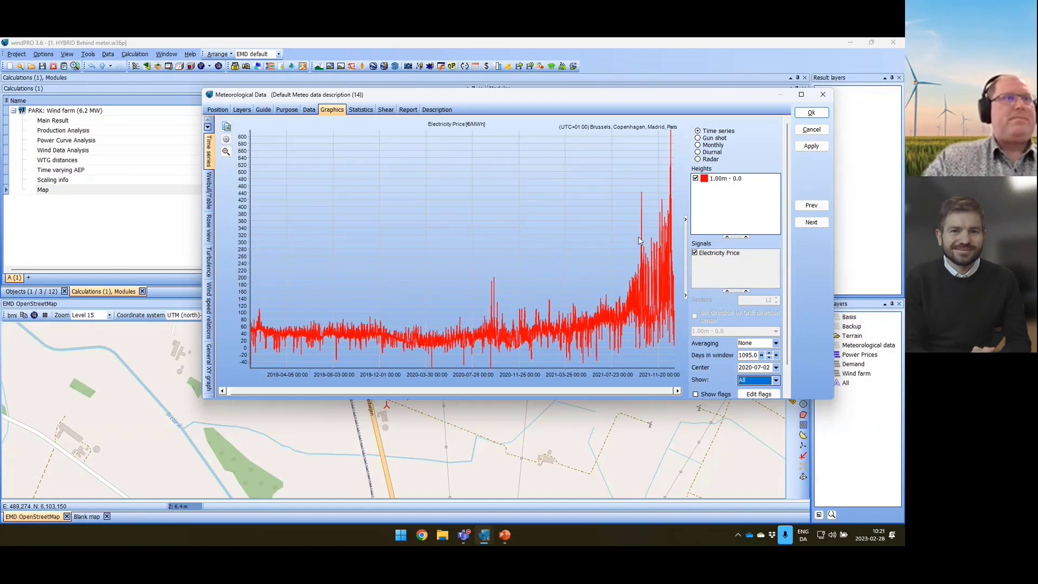
click(714, 146)
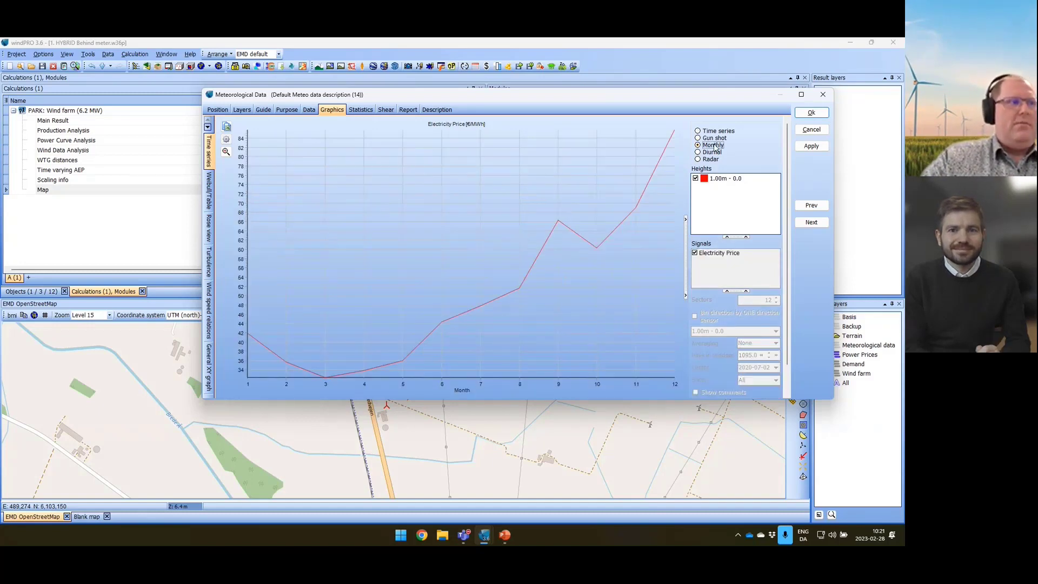
click(712, 153)
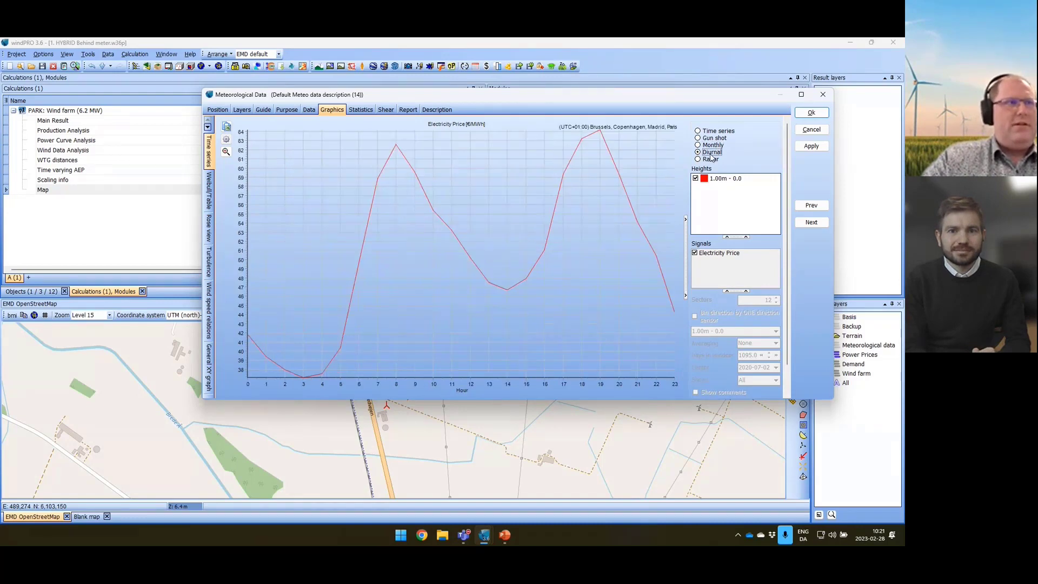
click(714, 146)
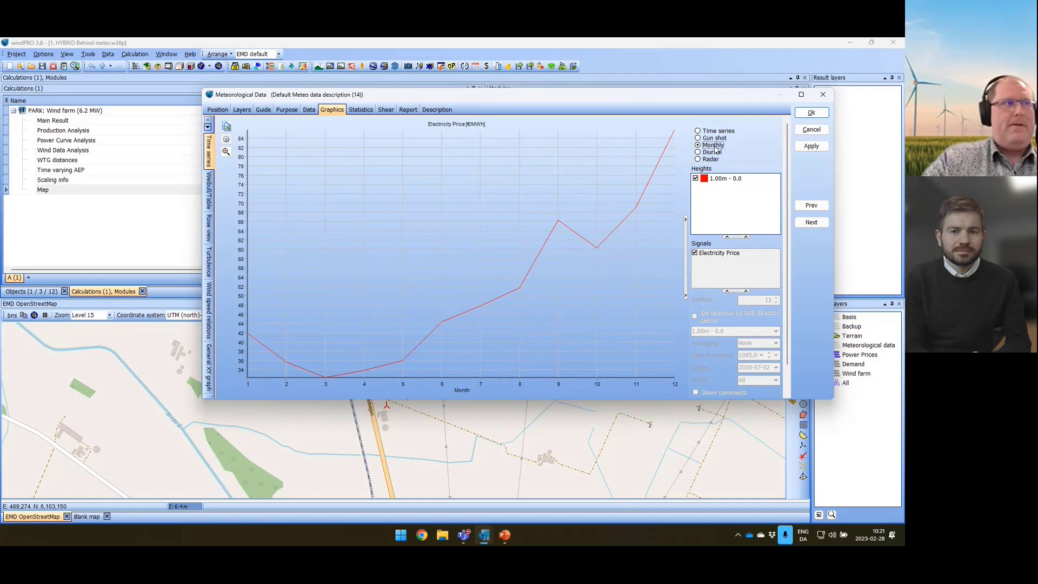
click(218, 109)
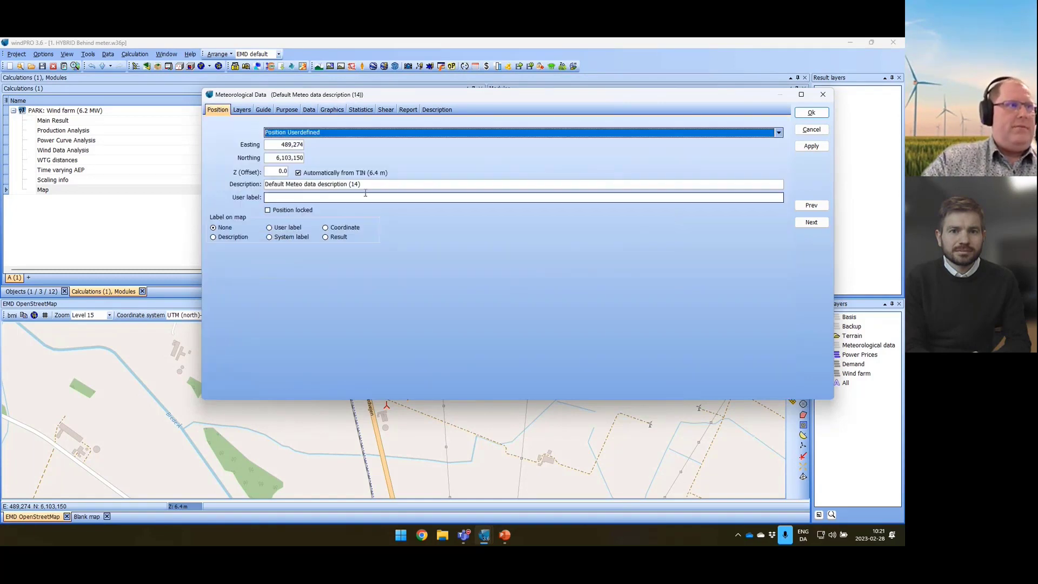
- Set the price object's description to 'Electricity price' and save it
click(366, 185)
drag(365, 184, 265, 185)
text(Electricity price)
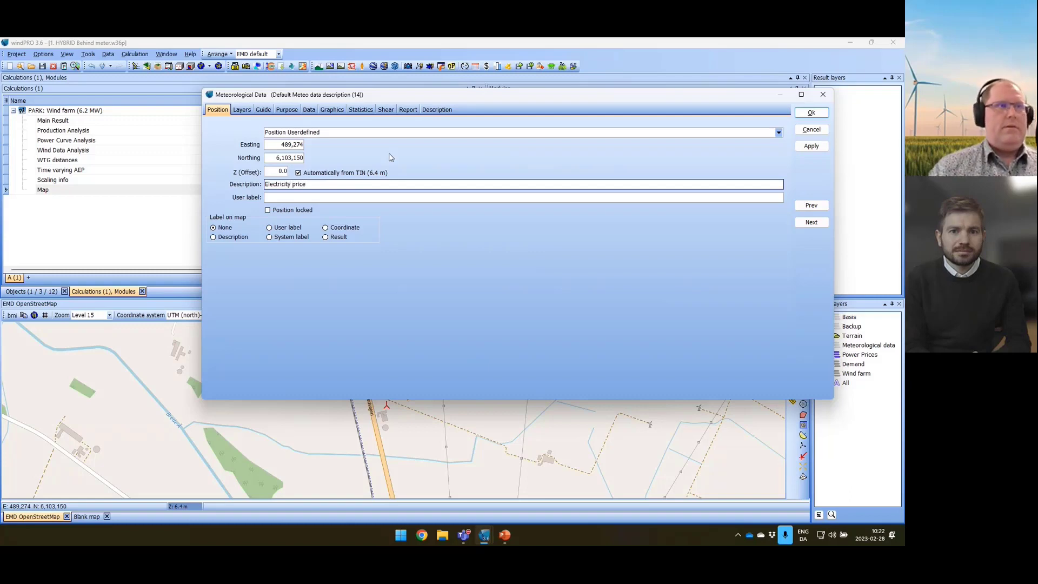
click(811, 113)
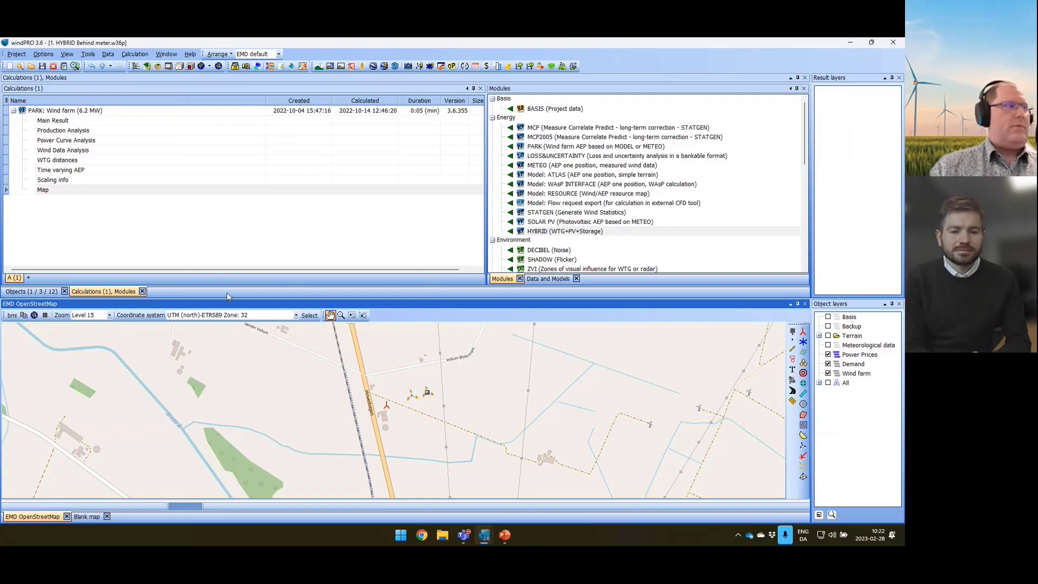
click(39, 292)
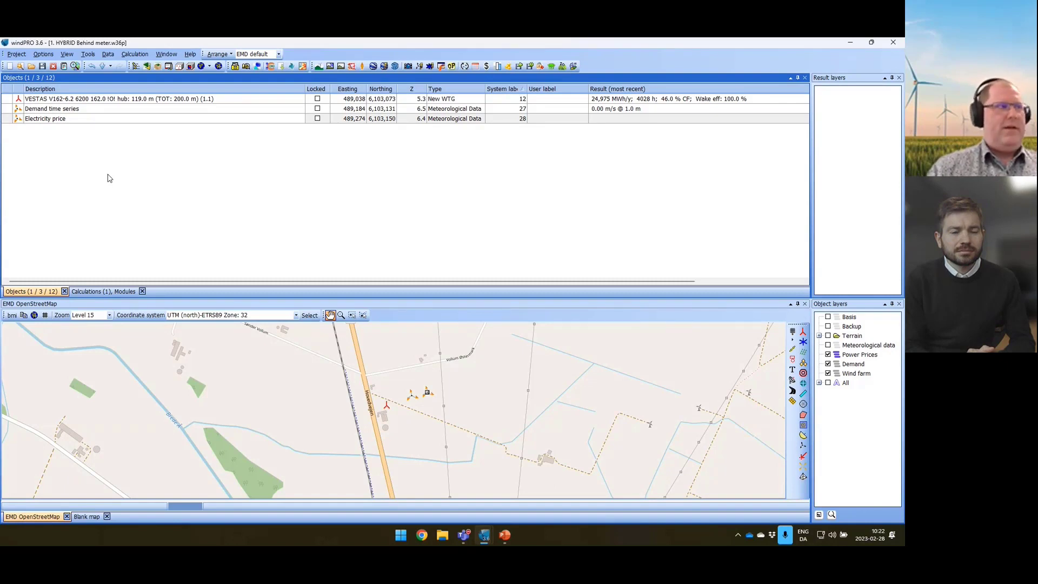
- Start a new HYBRID (WTG+PV+Storage) calculation from the Calculations, Modules overview
click(89, 291)
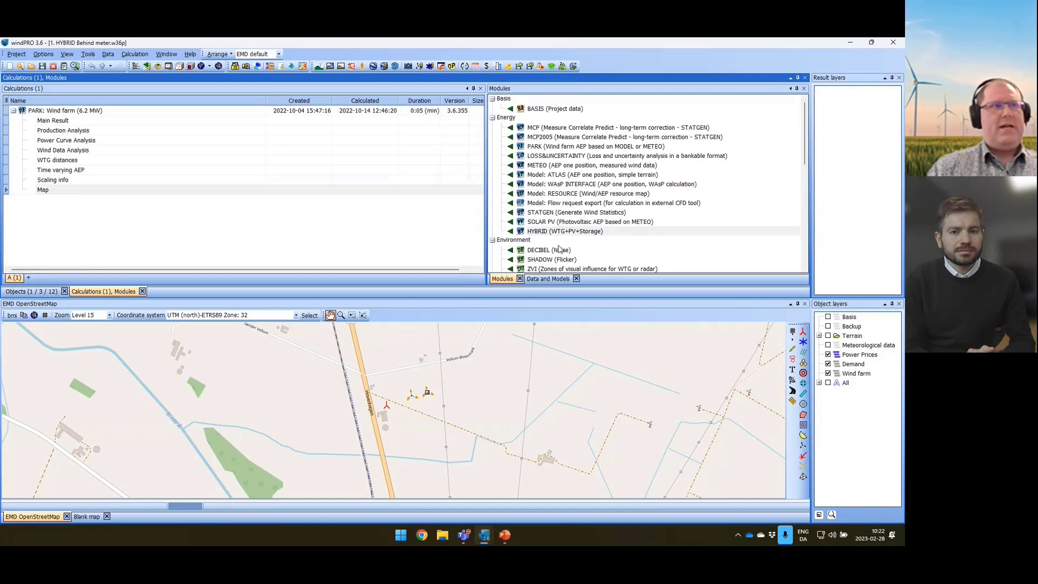
click(510, 231)
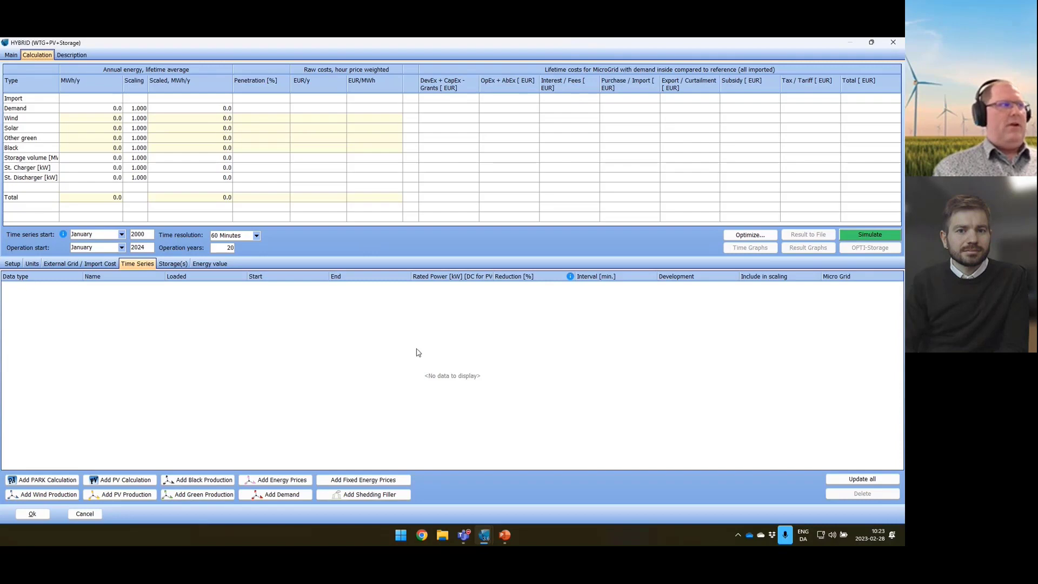
- Browse the Setup, Units, External Grid / Import Cost, Time Series, Storage(s) and Energy value pages
click(14, 265)
click(32, 264)
click(80, 264)
click(141, 264)
click(172, 264)
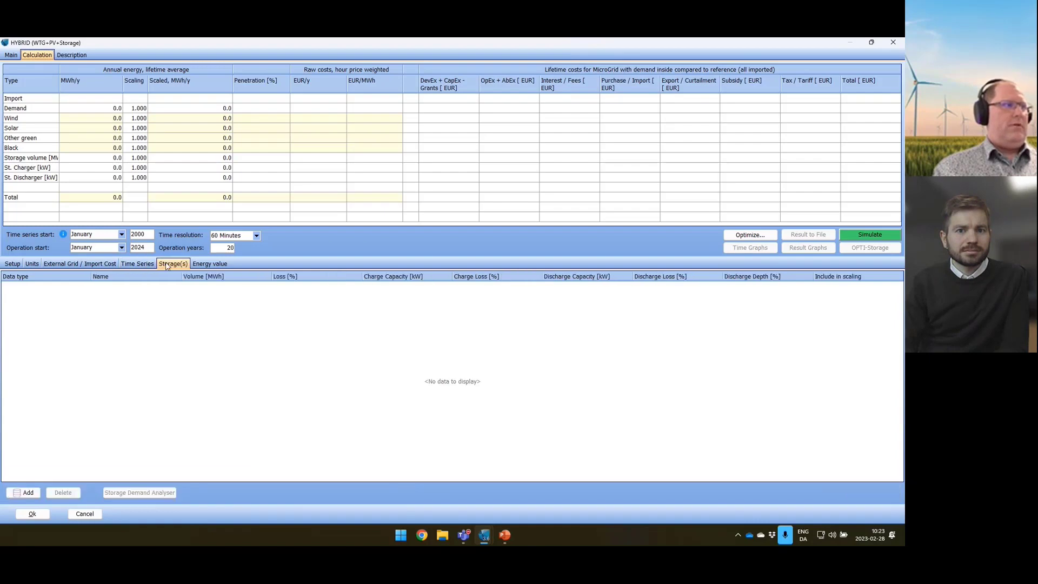
click(208, 264)
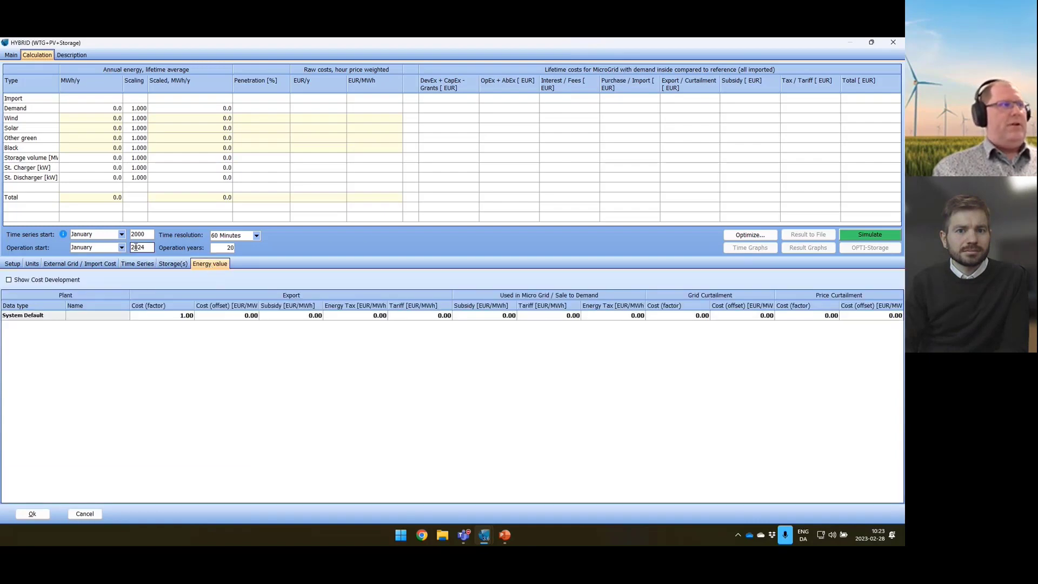
- Go back to the Time Series page, where all annual energy values read 0.0 MWh/y
click(138, 265)
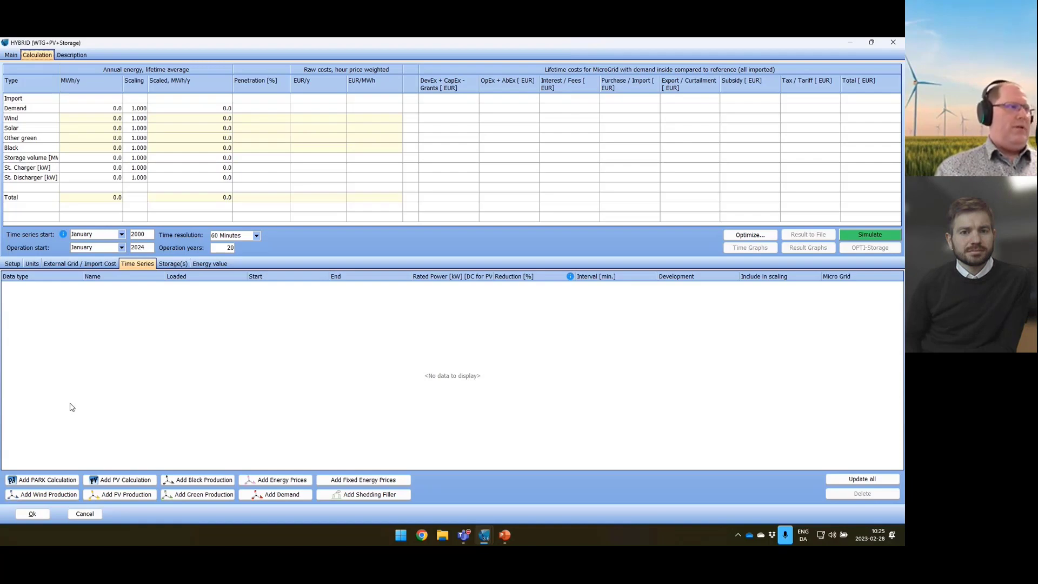
- Add the Wind farm (6.2 MW) PARK calculation as a production time series
click(53, 480)
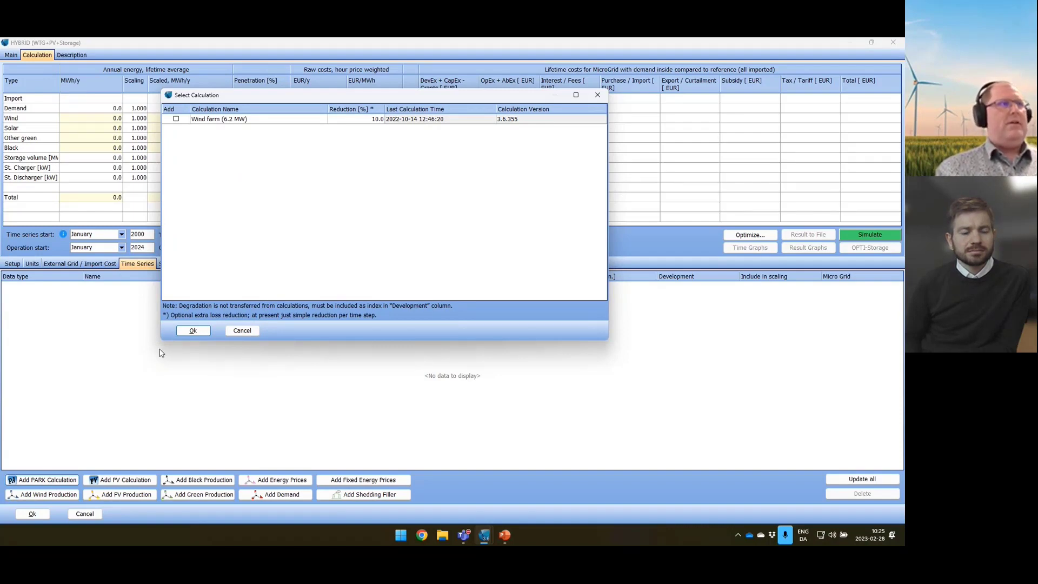
click(176, 119)
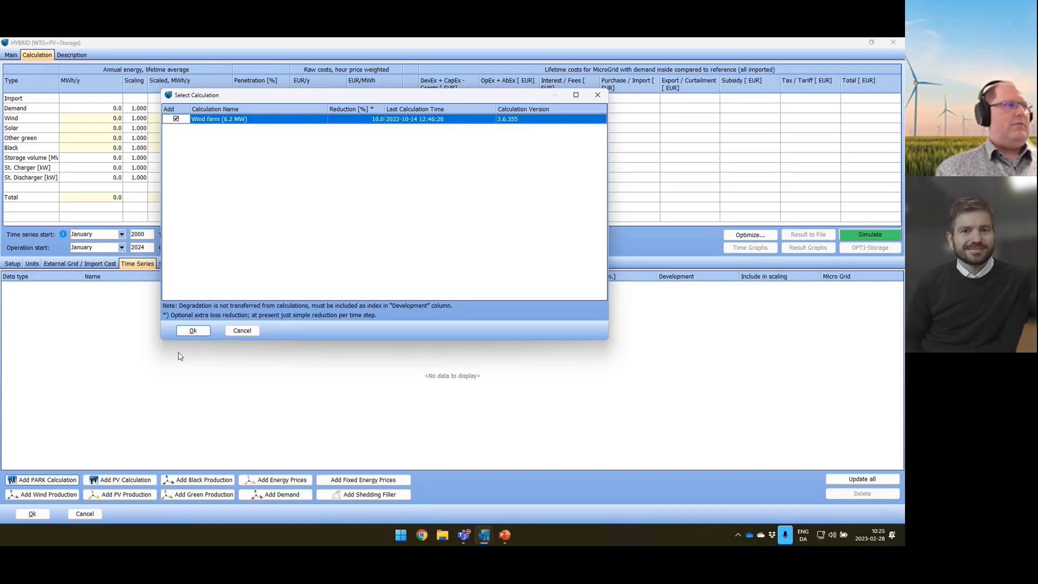
click(192, 331)
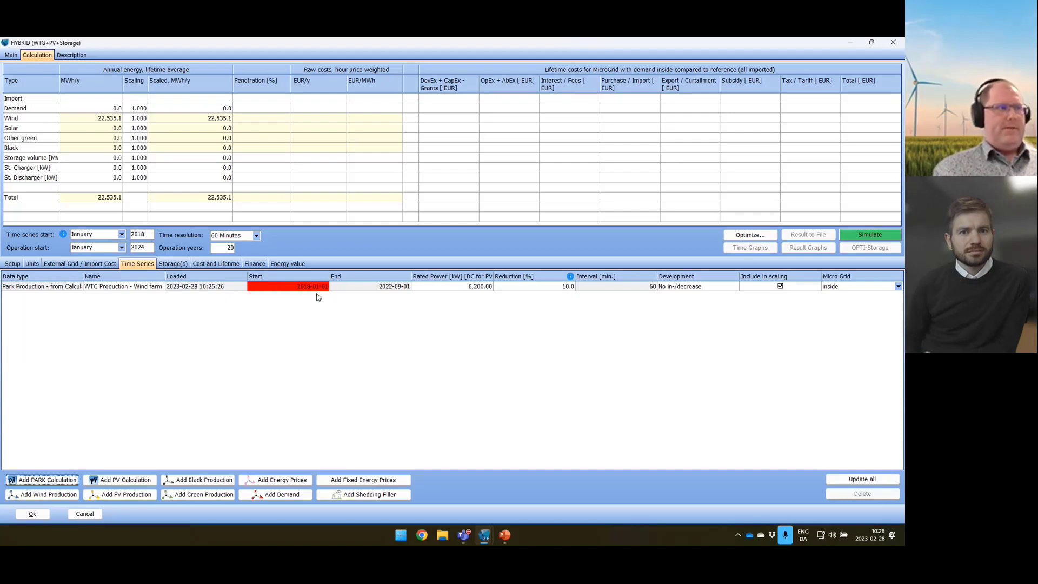
click(295, 288)
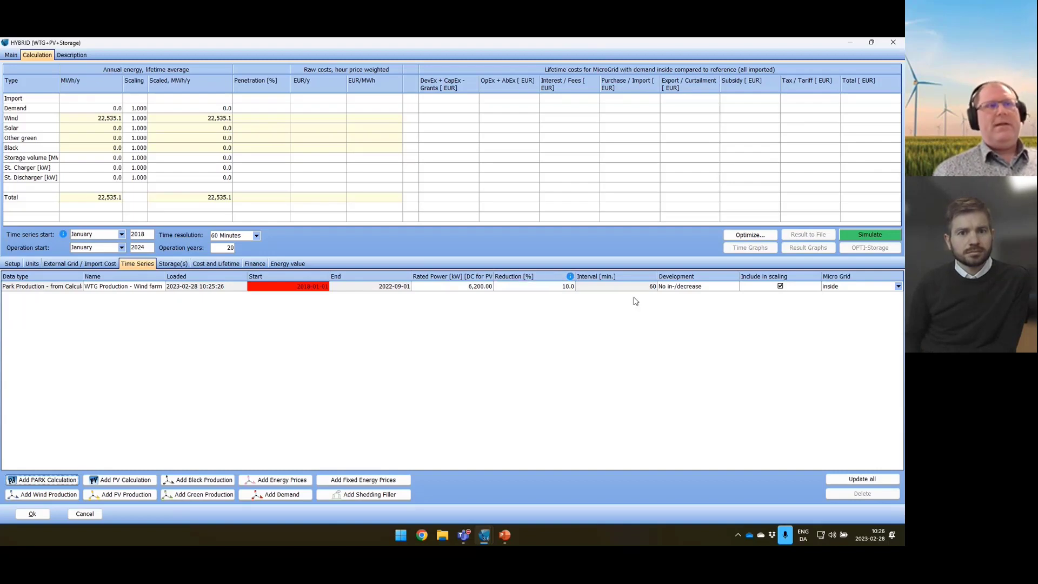
click(678, 289)
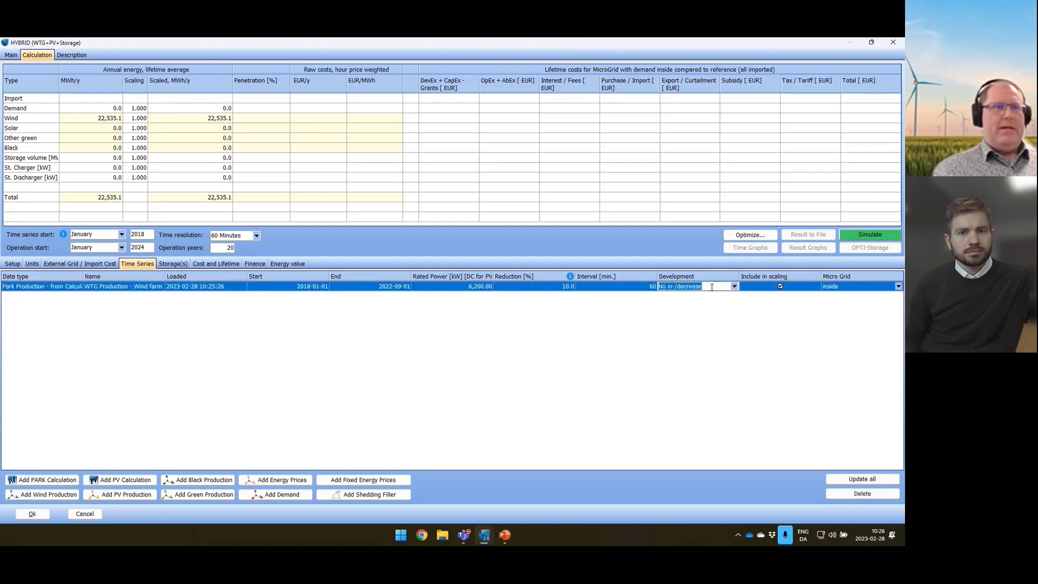
click(734, 287)
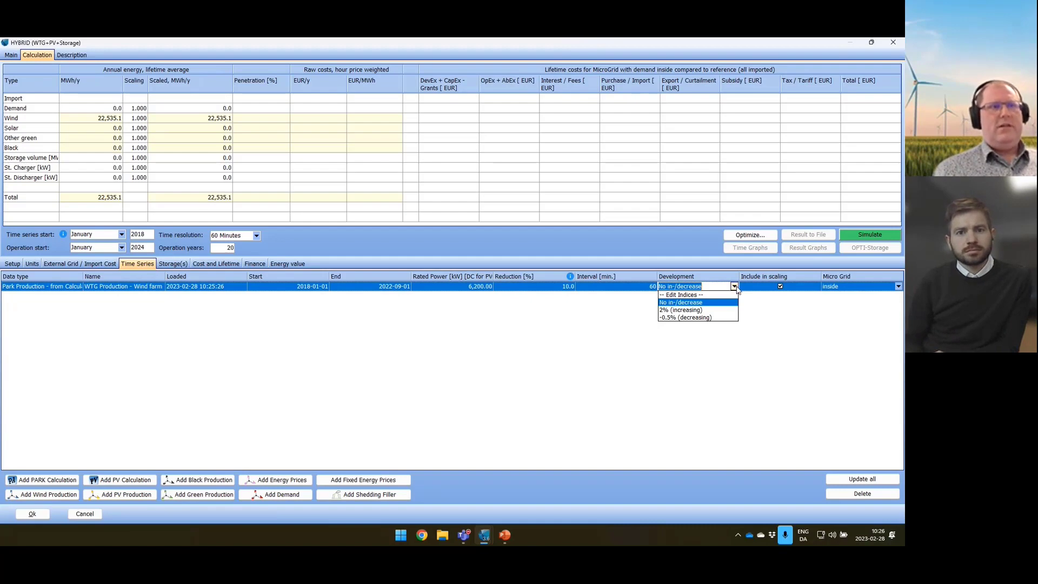
click(662, 364)
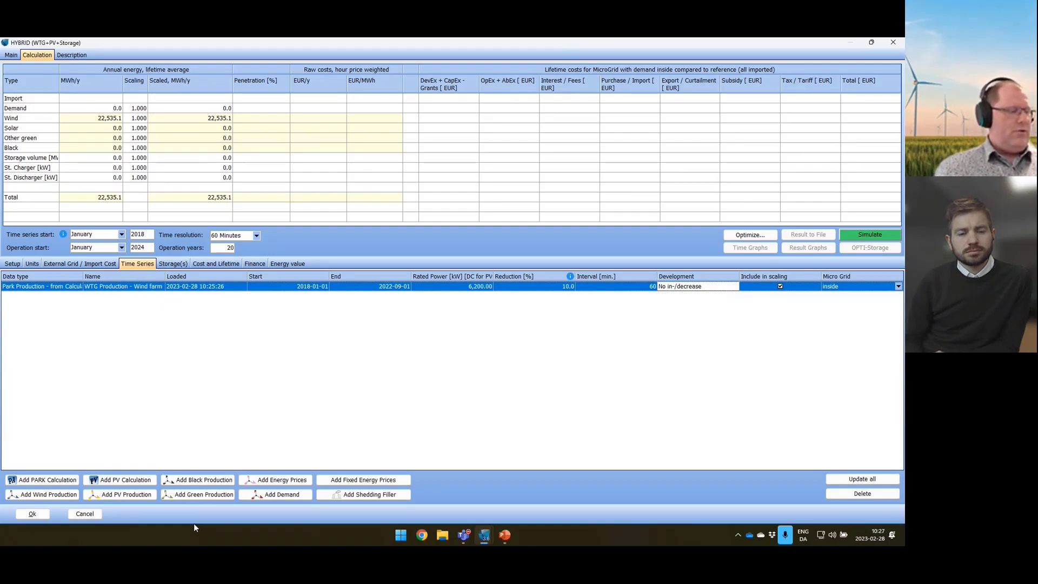
- Add the Electricity price.1.00m - 0.0 series as the energy price time series
click(261, 481)
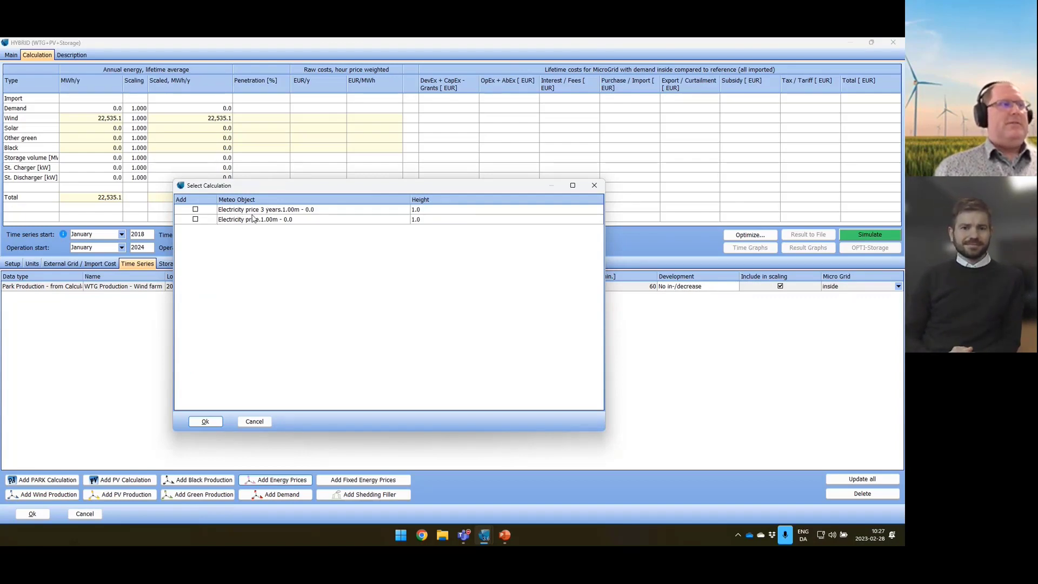
click(196, 219)
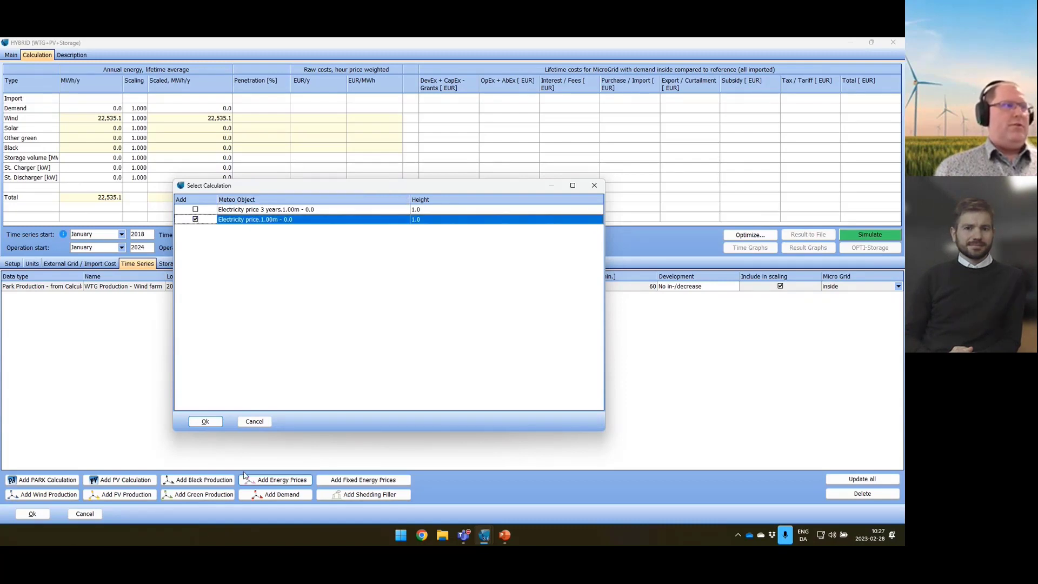
click(205, 422)
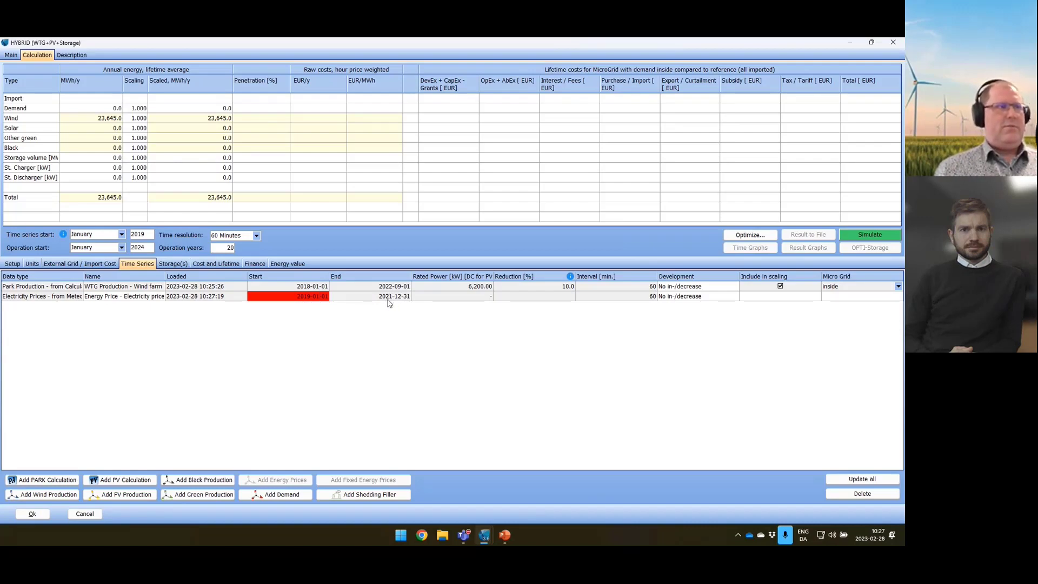
- Add the Demand time series.1.00m - A profile as the demand series
click(277, 494)
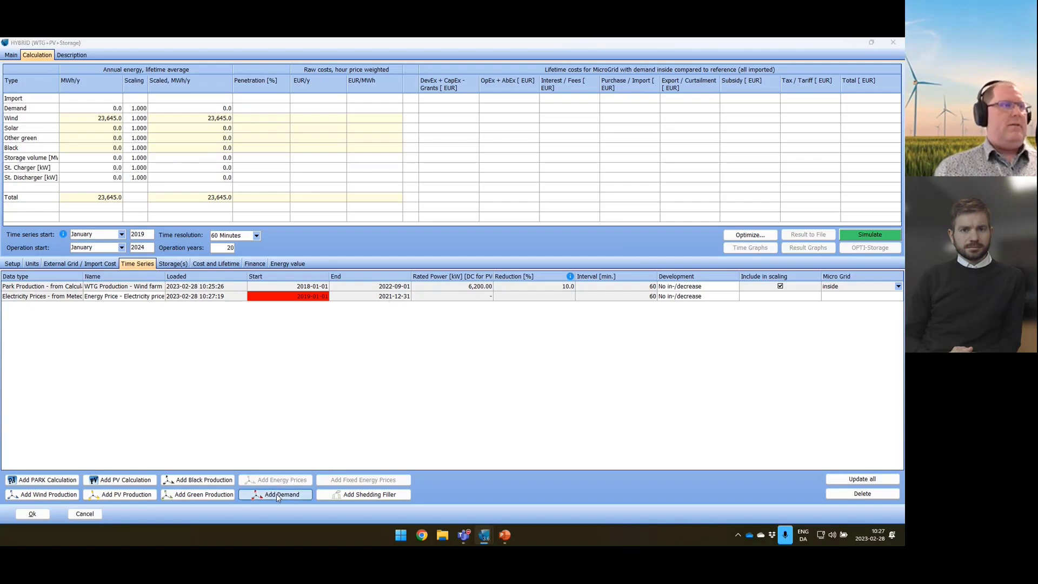
click(196, 220)
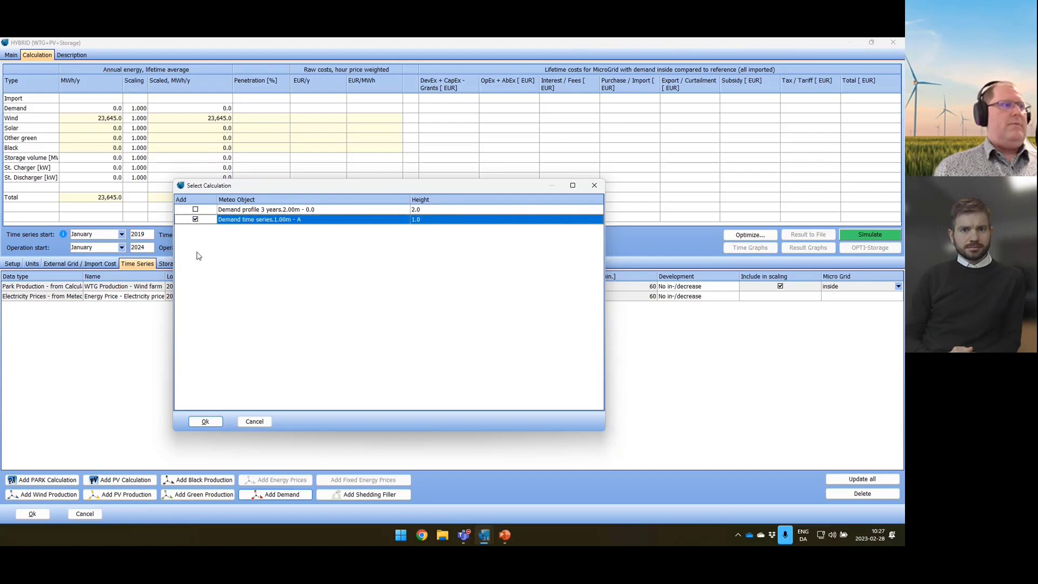
click(206, 421)
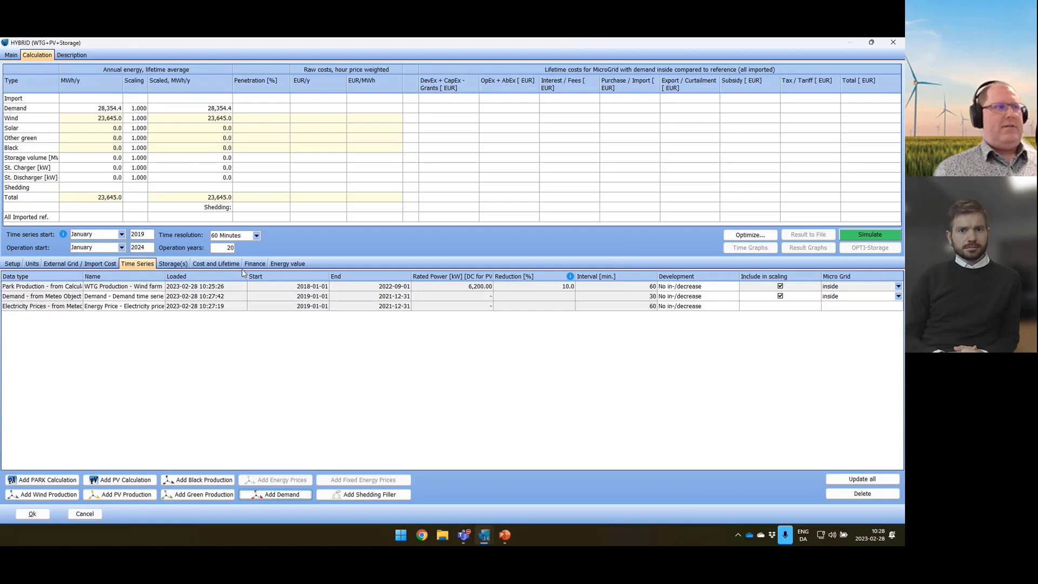
- Check the operation years and 2019 start year, then switch to Cost and Lifetime
double_click(227, 248)
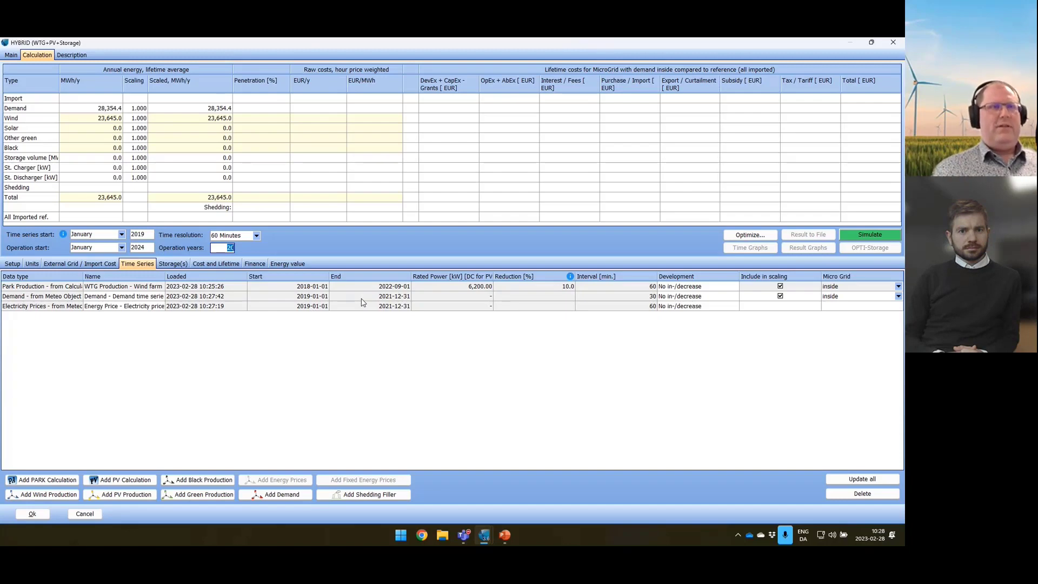
click(149, 235)
double_click(149, 235)
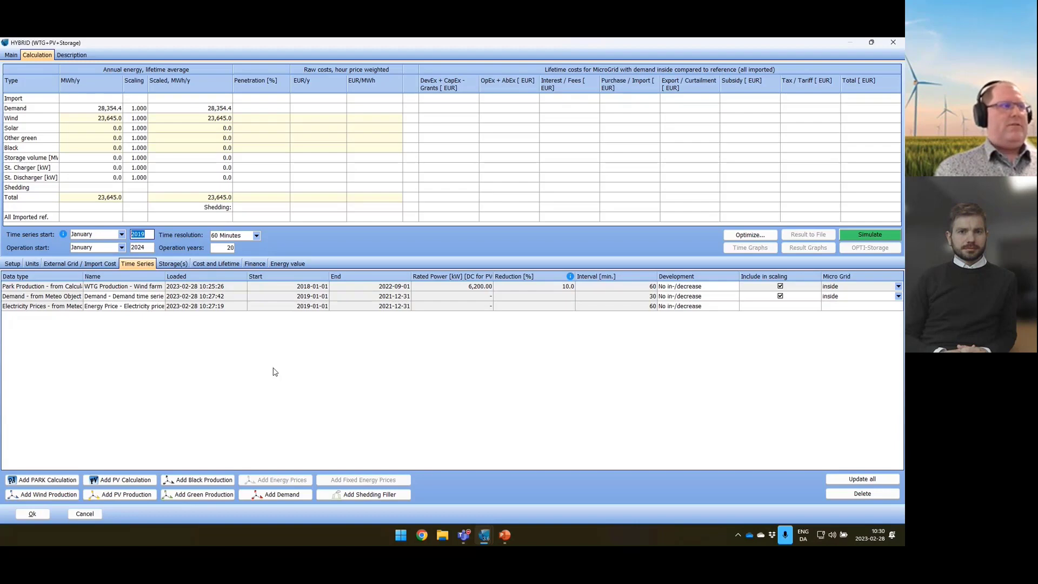
click(215, 264)
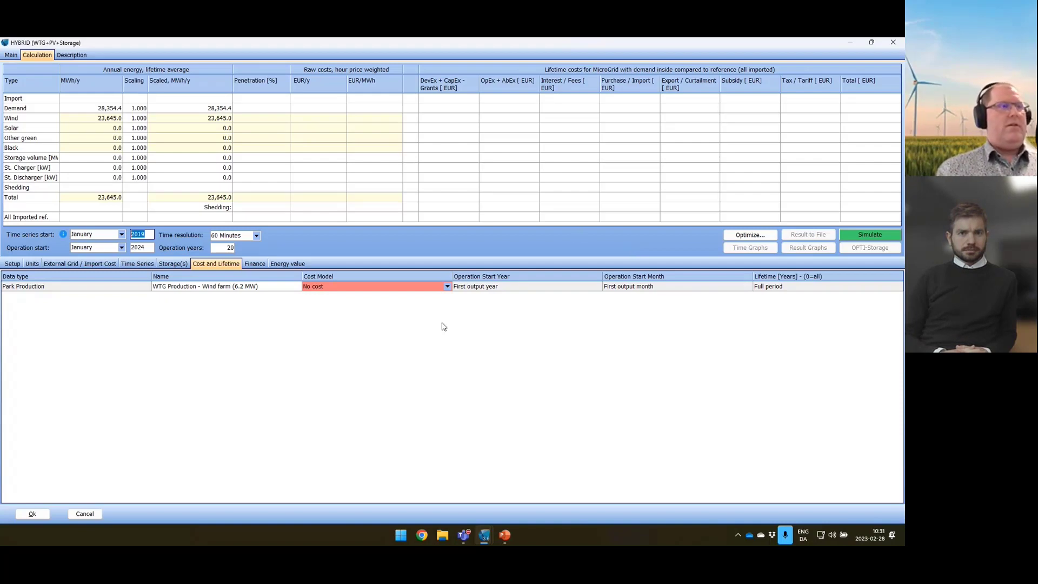
- Open the cost function editor for the Park Production cost model, showing Wind Onshore mid end
click(448, 287)
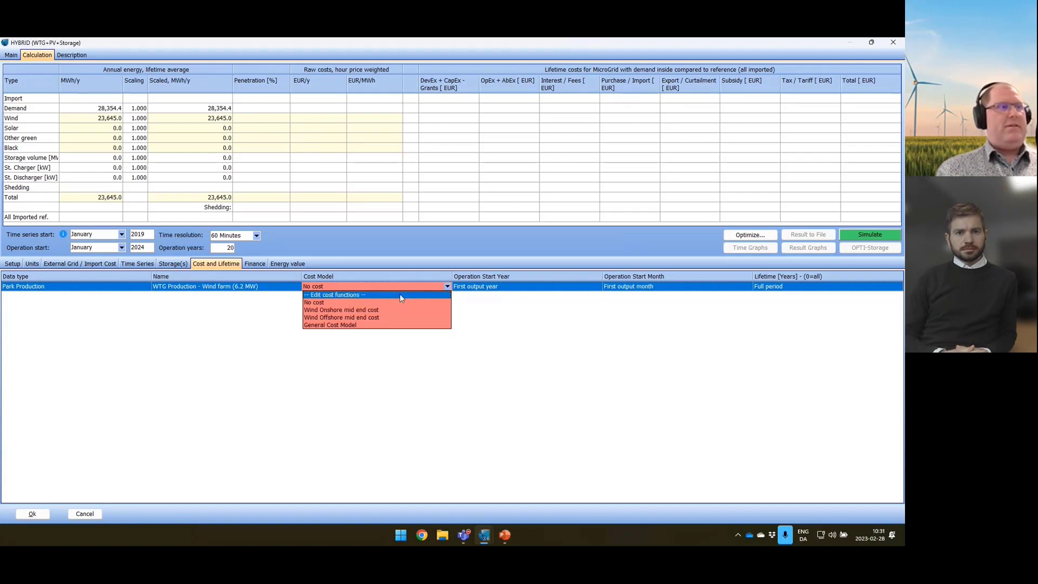
click(350, 297)
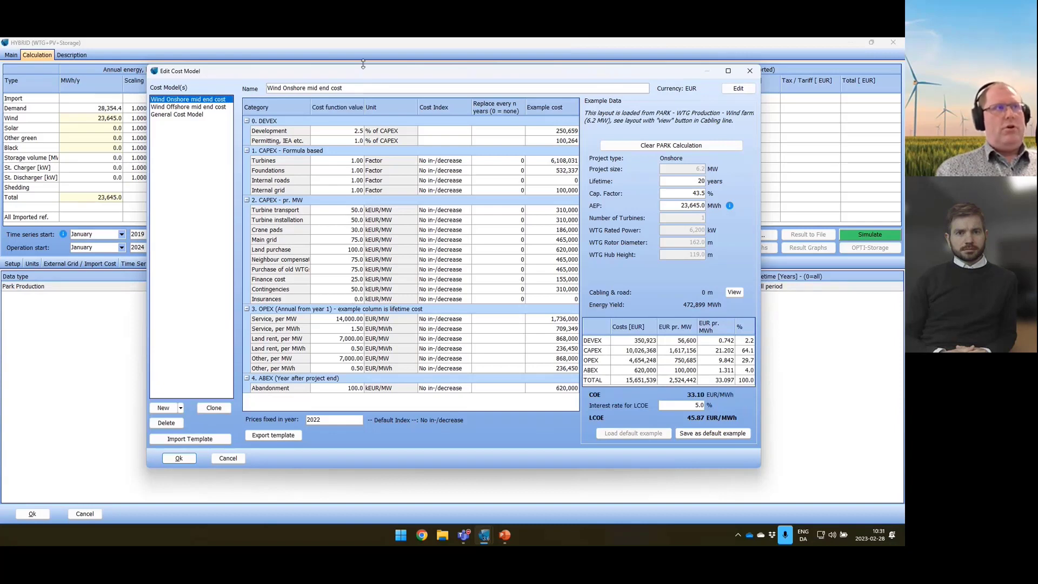
drag(369, 76, 373, 69)
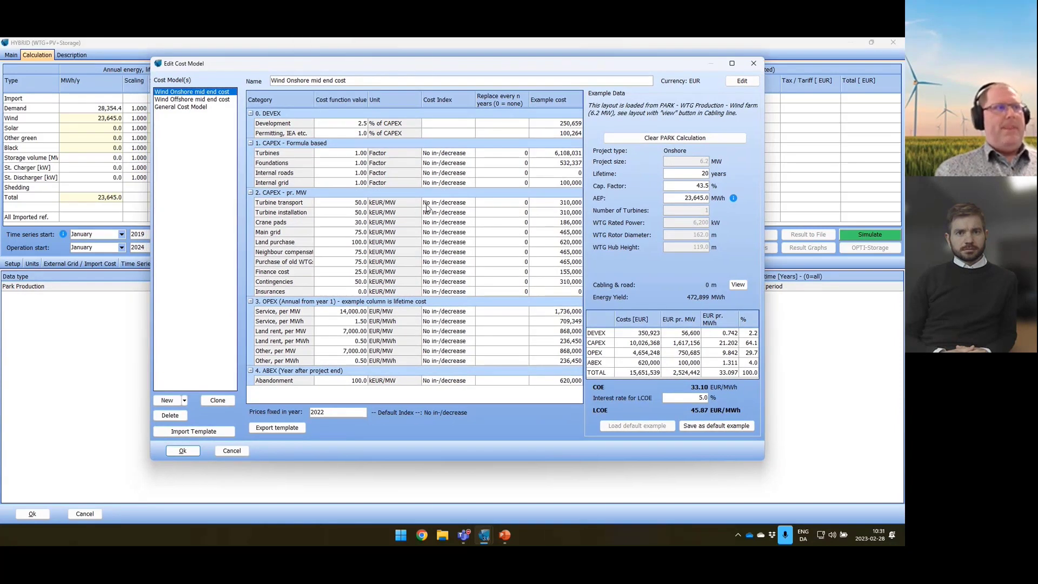
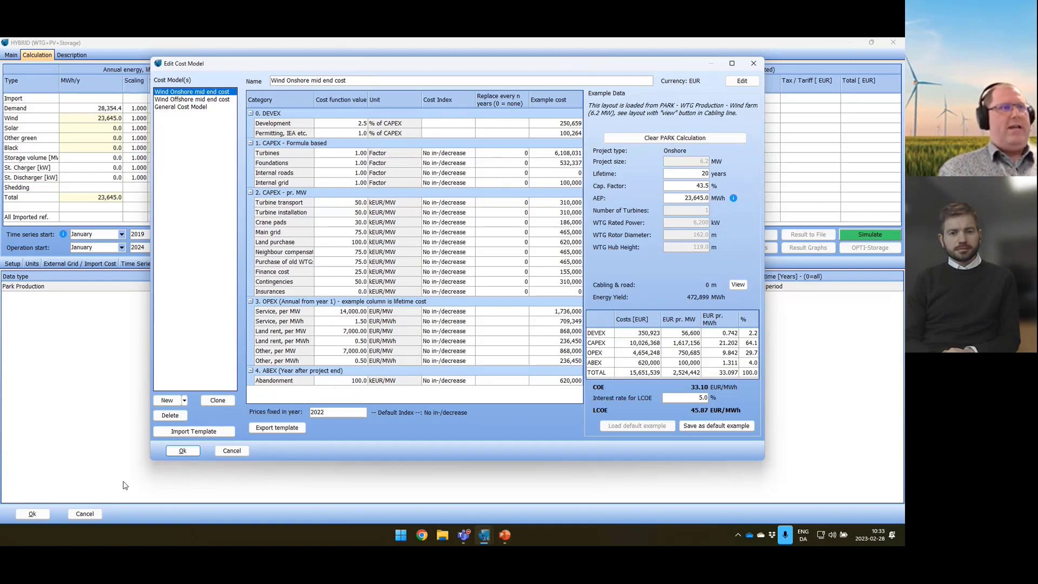
- Confirm the Wind Onshore mid end cost model for the wind park production
click(180, 452)
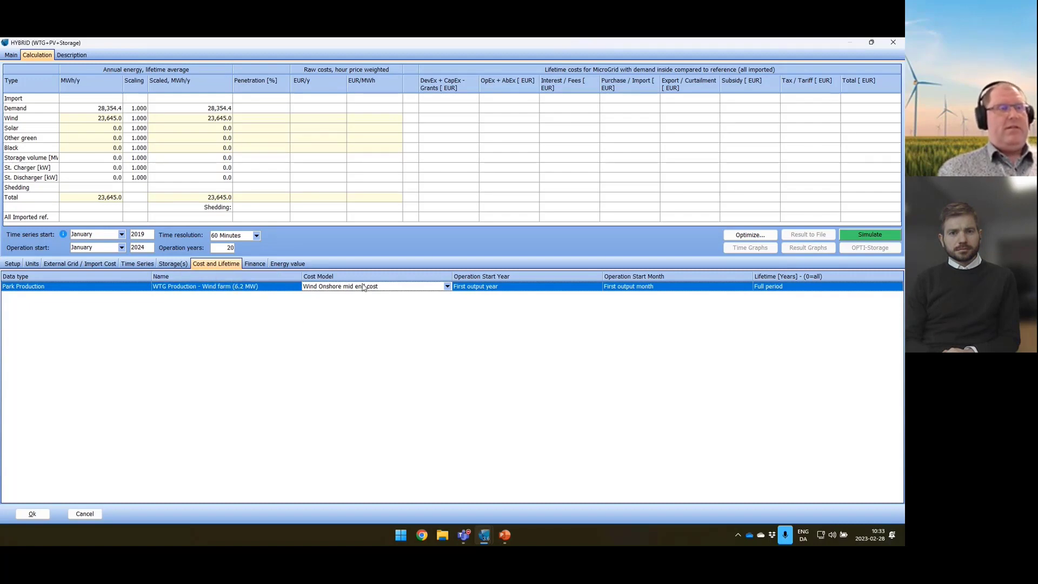
- Simulate the hybrid project to get wind lifetime costs of 22,078,754.1 EUR and LCOE 38.718 EUR/MWh
click(864, 235)
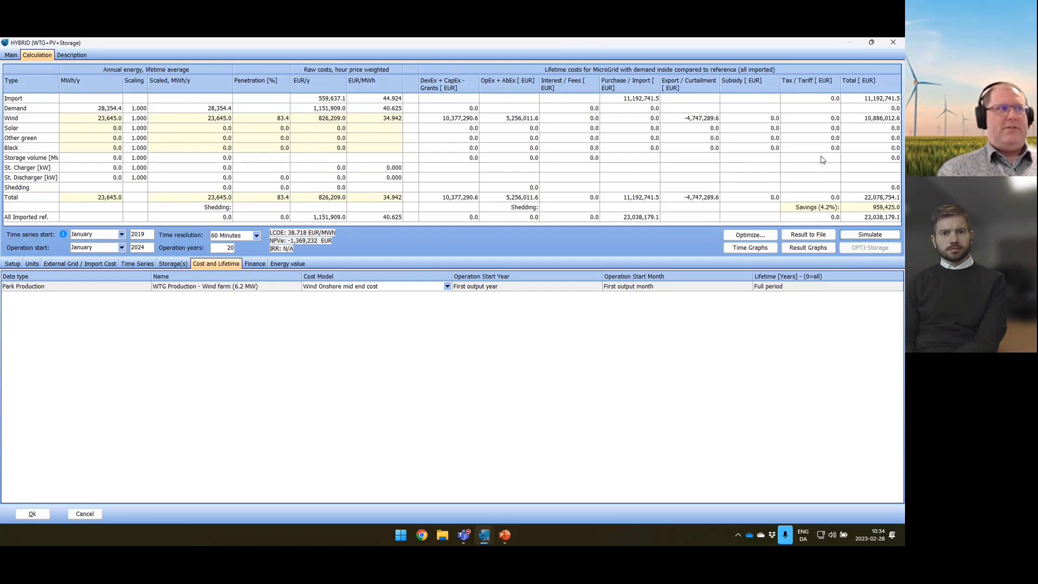
click(147, 233)
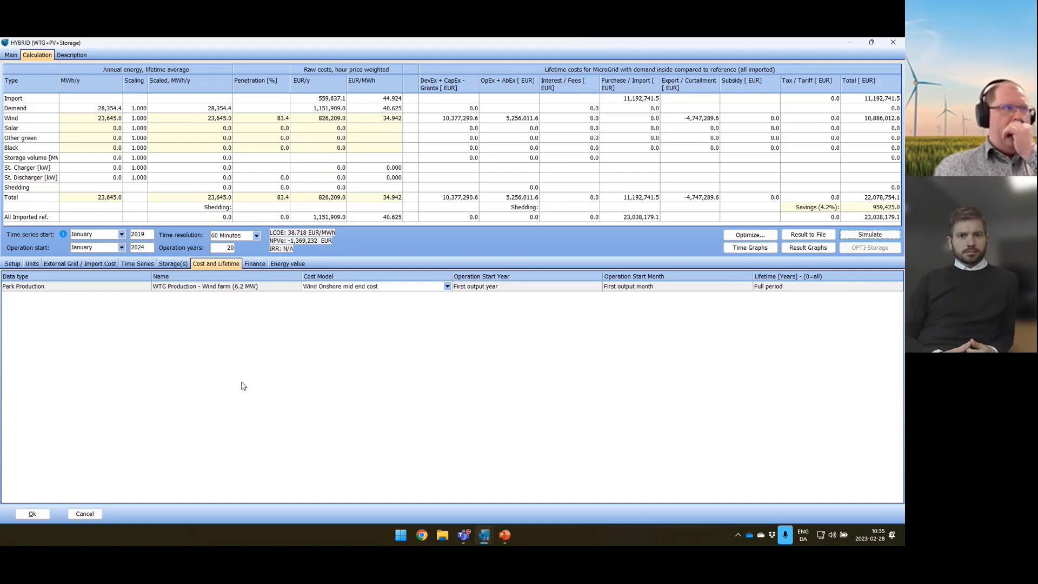
- Change the time series start year from 2019 to 2020 and re-simulate
click(148, 233)
double_click(147, 234)
text(2020)
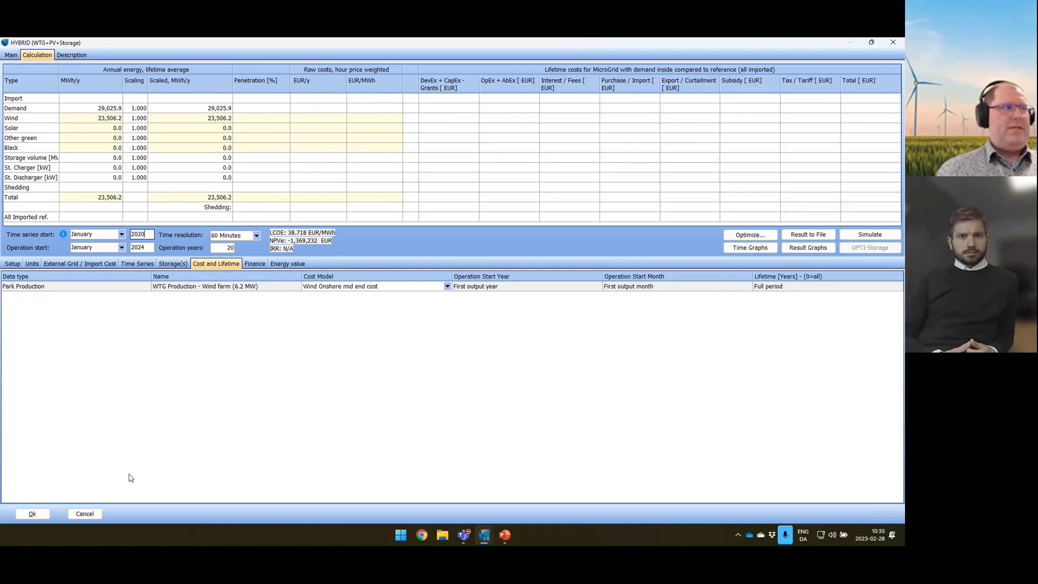
click(860, 236)
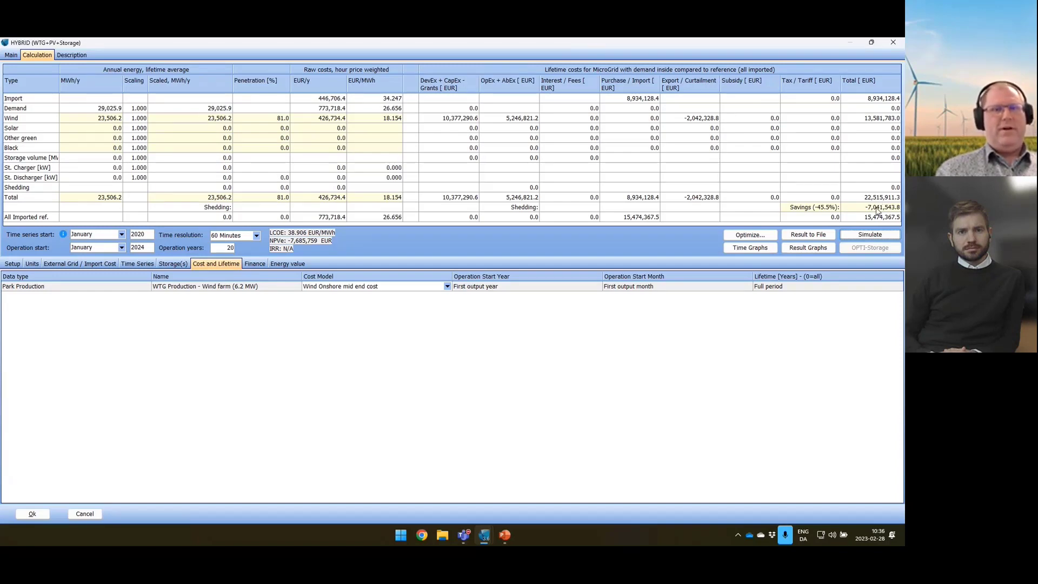
- Change the time series start year from 2020 to 2021 and re-simulate
double_click(142, 234)
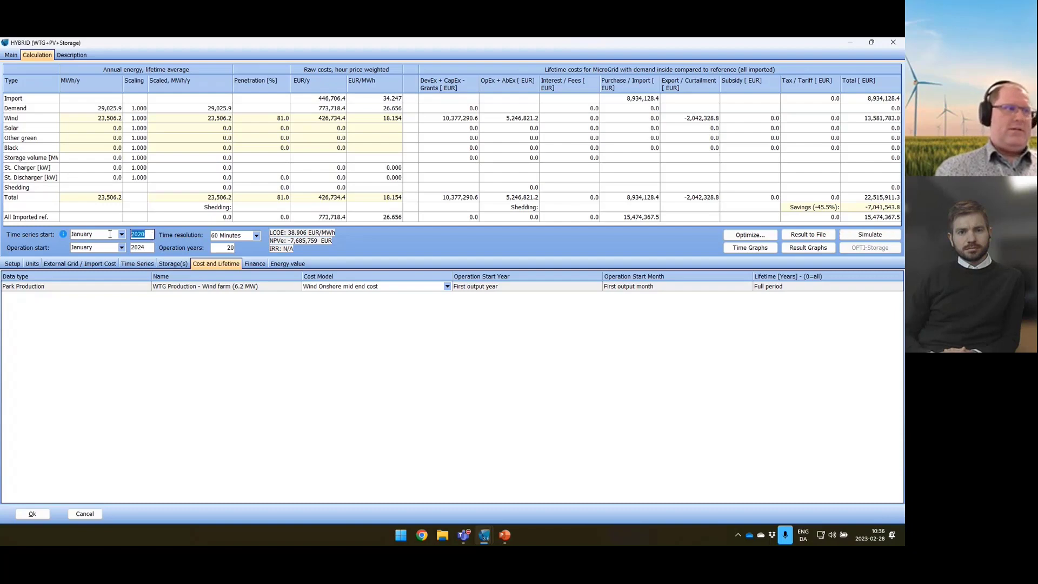
text(202)
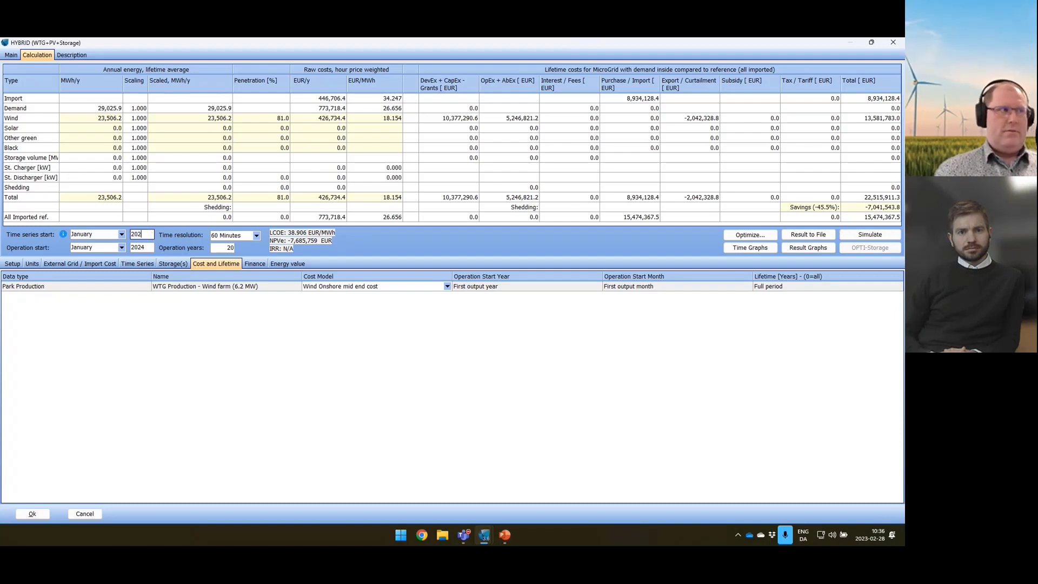
click(870, 235)
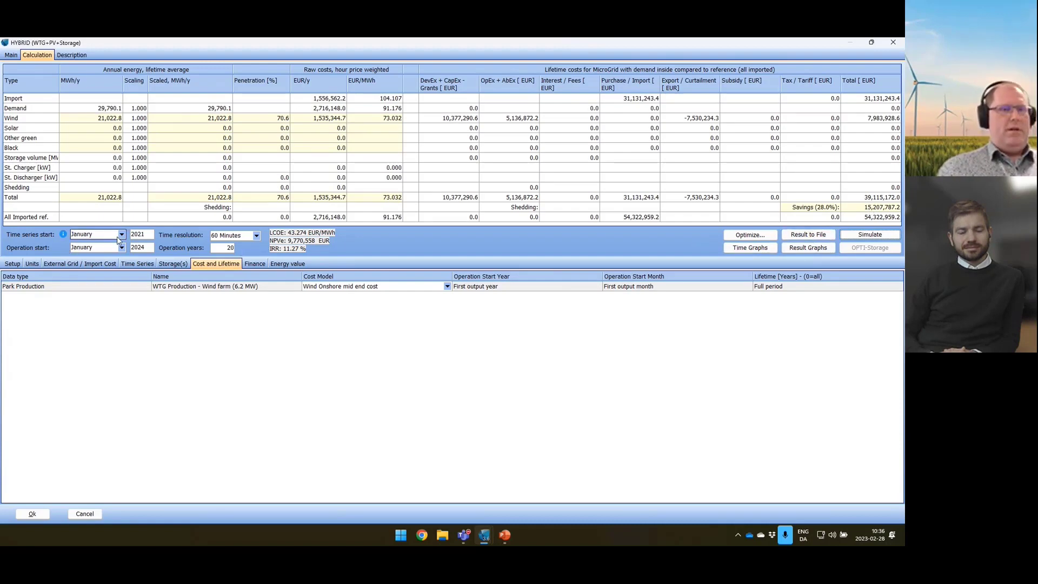
click(135, 236)
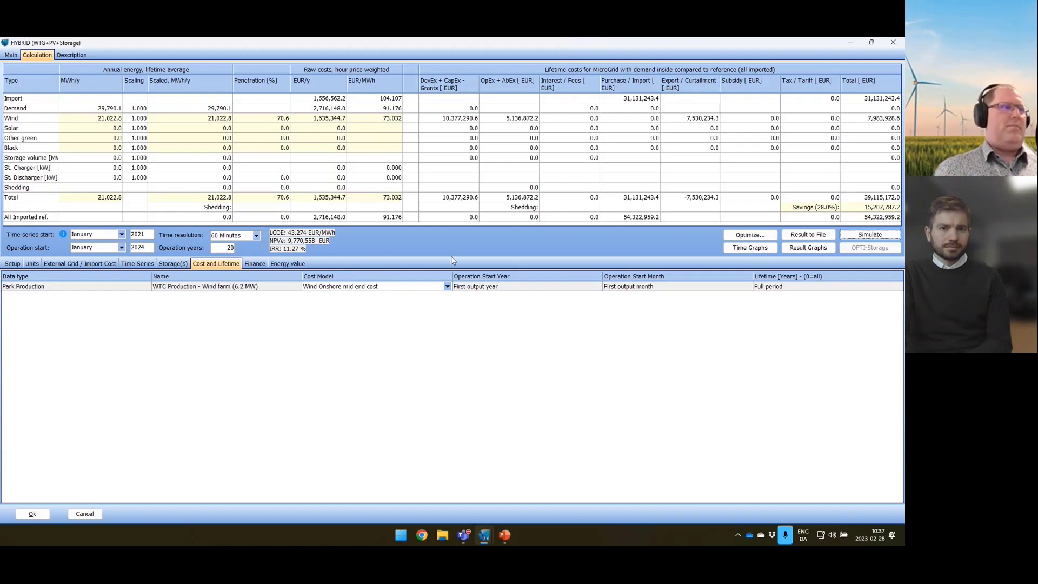
- Set the external grid import tariff to 30 EUR/MWh and re-simulate for 33.4% savings
click(100, 265)
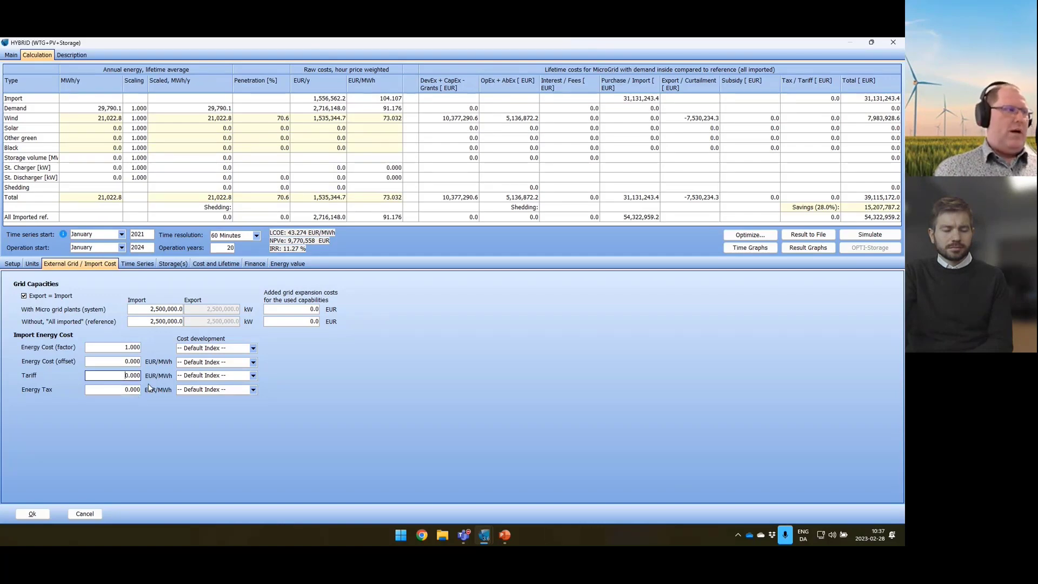
drag(112, 376, 169, 373)
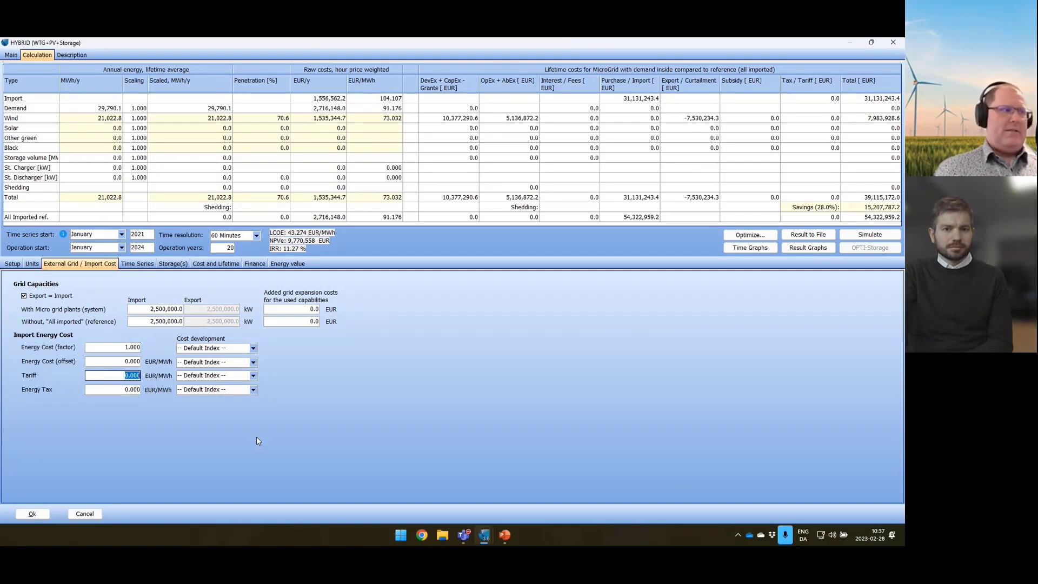
text(30)
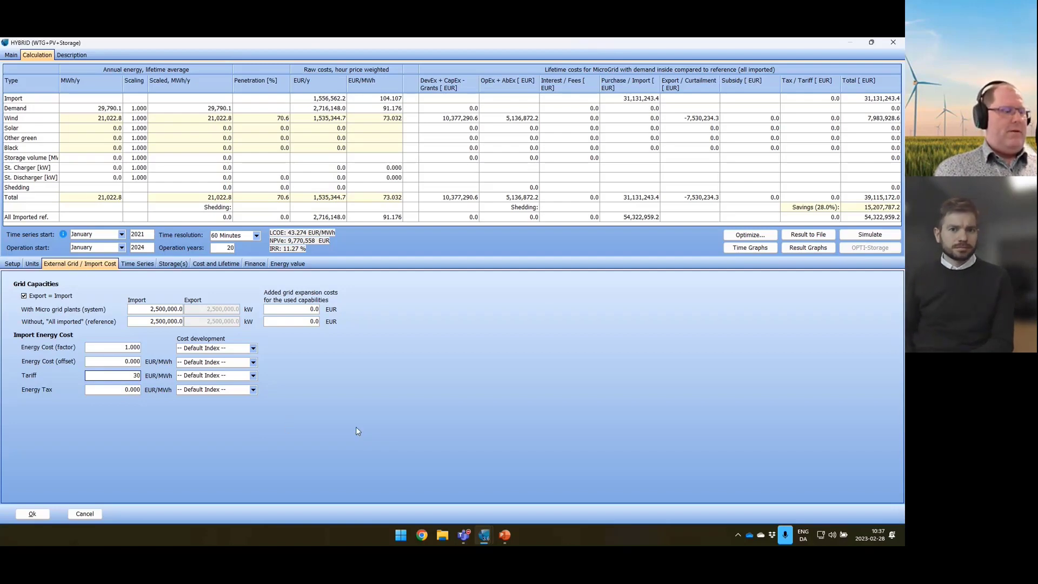
key(Tab)
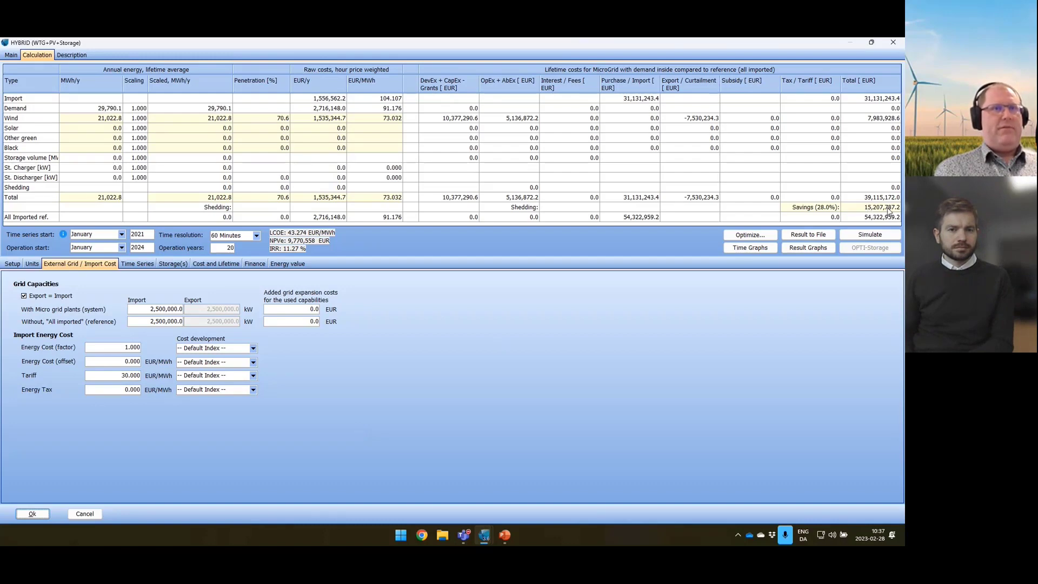
click(871, 235)
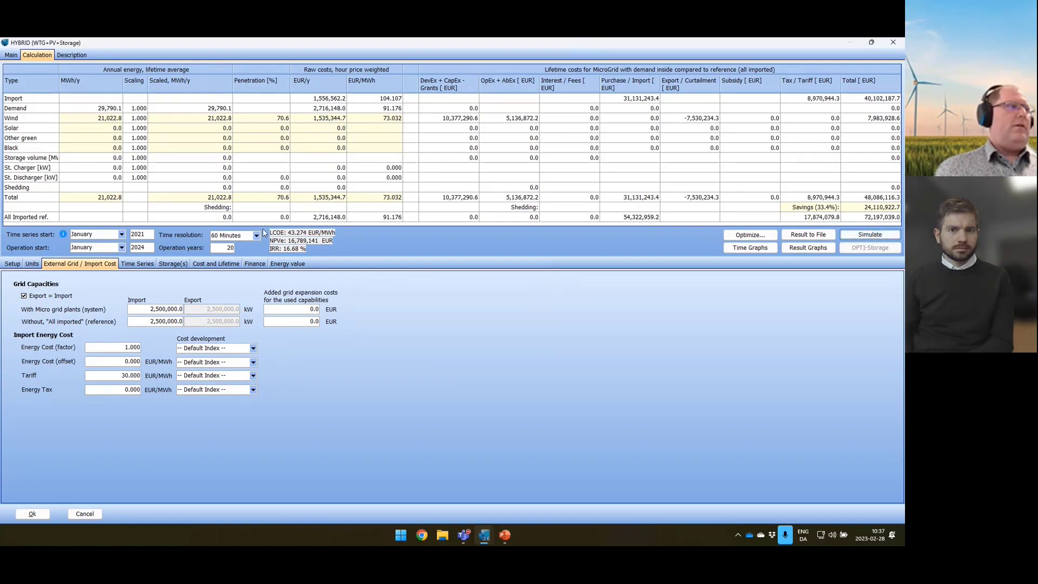
- Switch the time series start year back to 2020 and re-simulate with the 30 EUR/MWh tariff
double_click(153, 231)
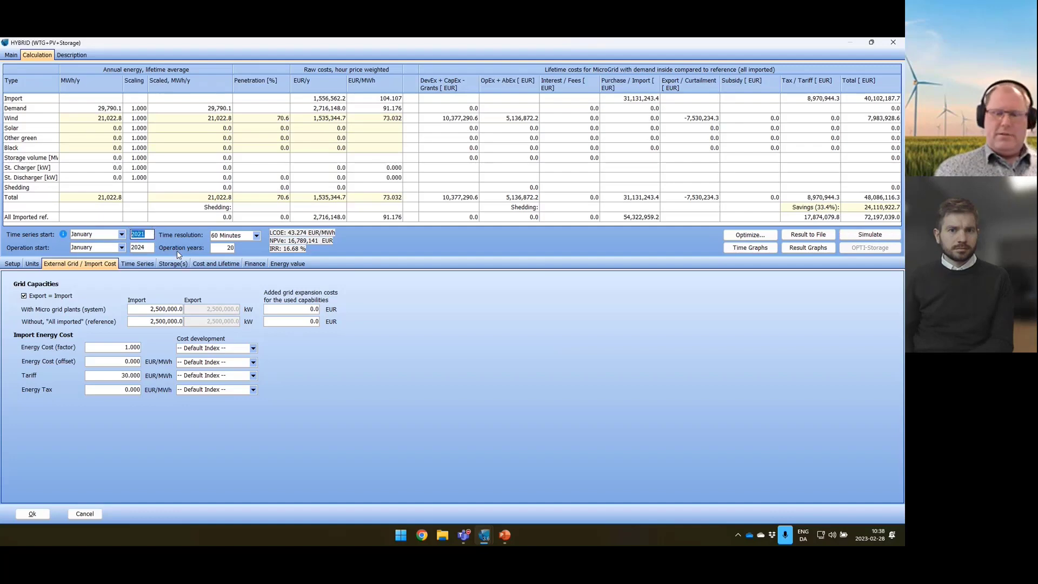
text(2020)
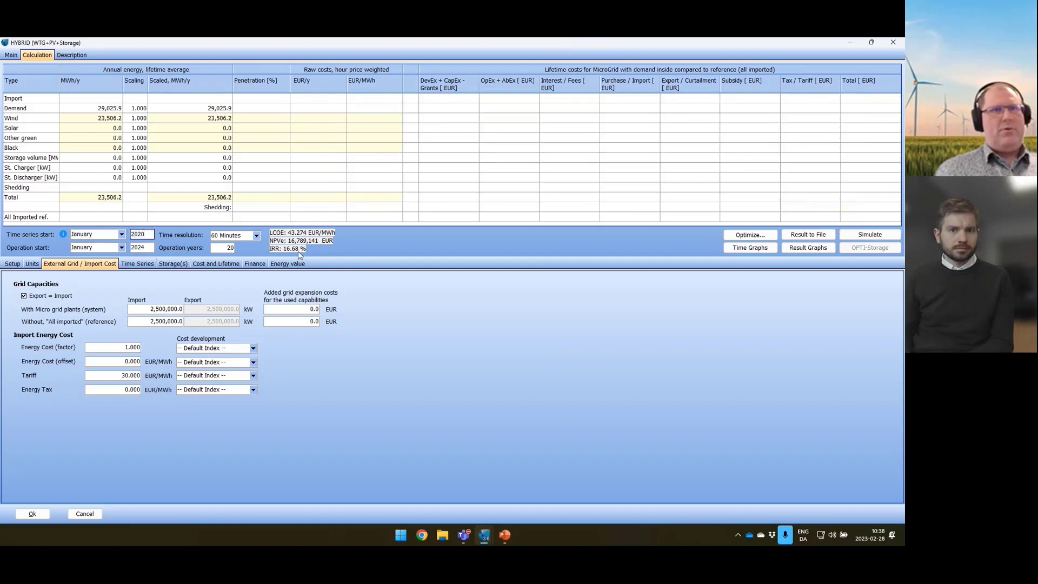
click(859, 237)
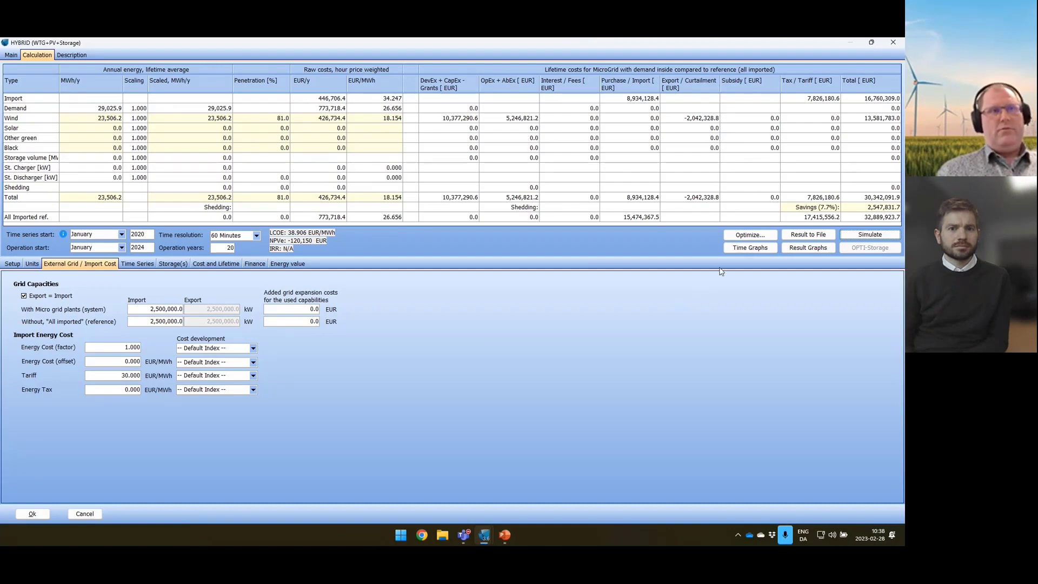
- Open the Optimization of plant size dialog with Wind at 6,200 kW, factor range 0.00–2.00
click(738, 238)
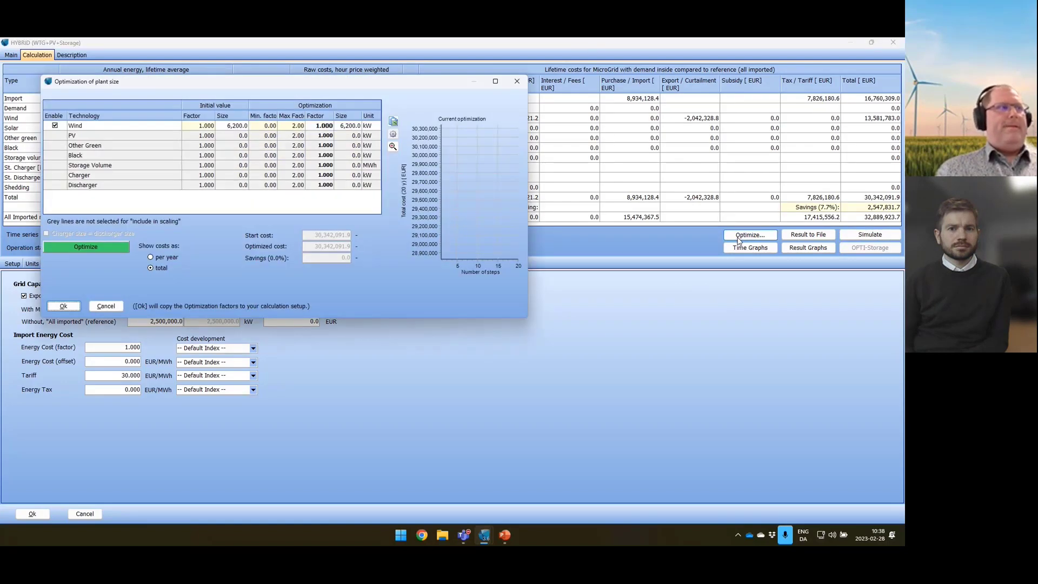
drag(281, 90, 355, 189)
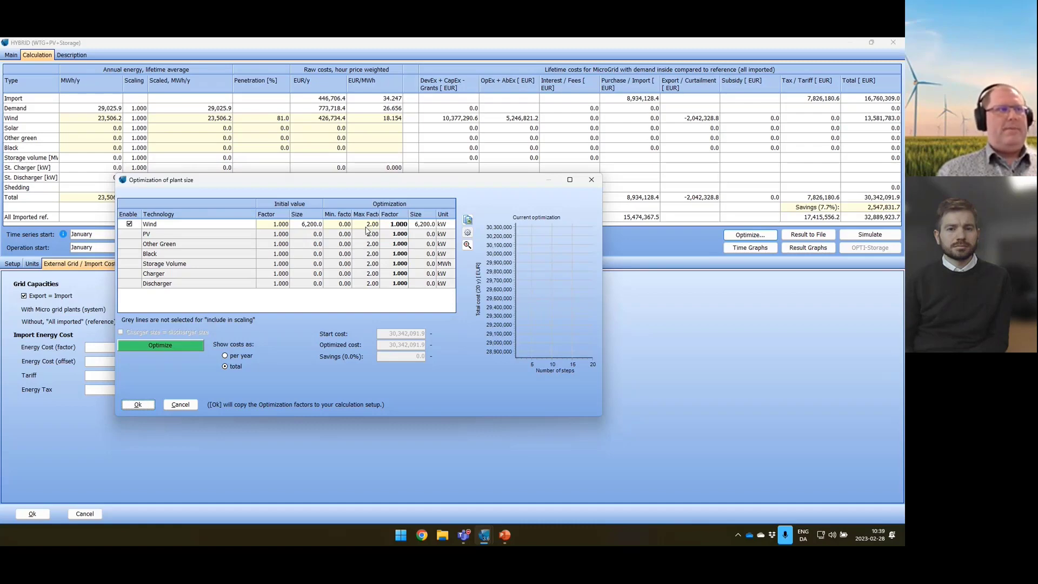
- Optimize the wind plant size and stop at factor 0.697 (4,324.5 kW), saving 1.1%
click(176, 347)
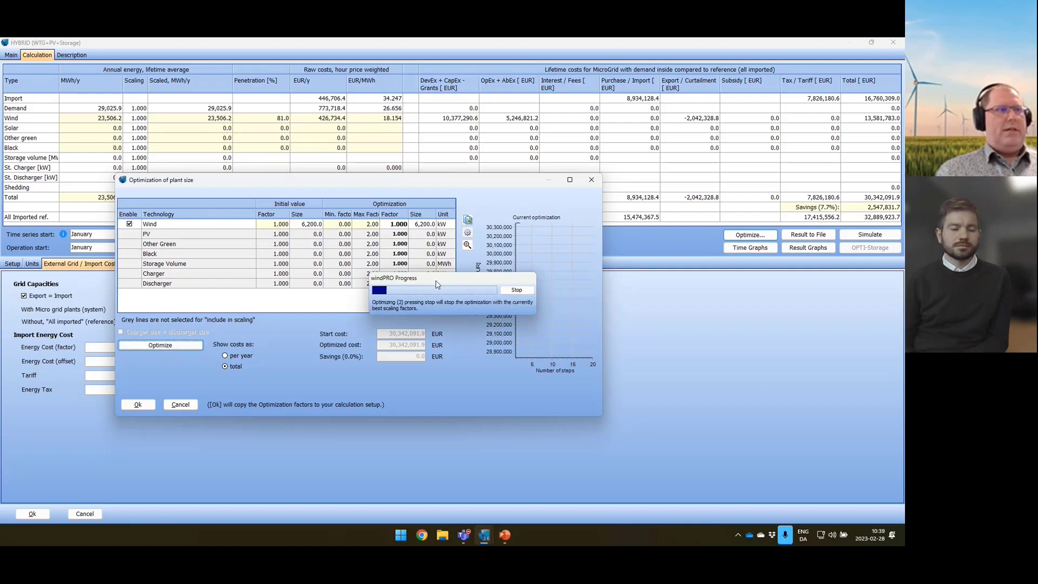
drag(438, 283, 572, 135)
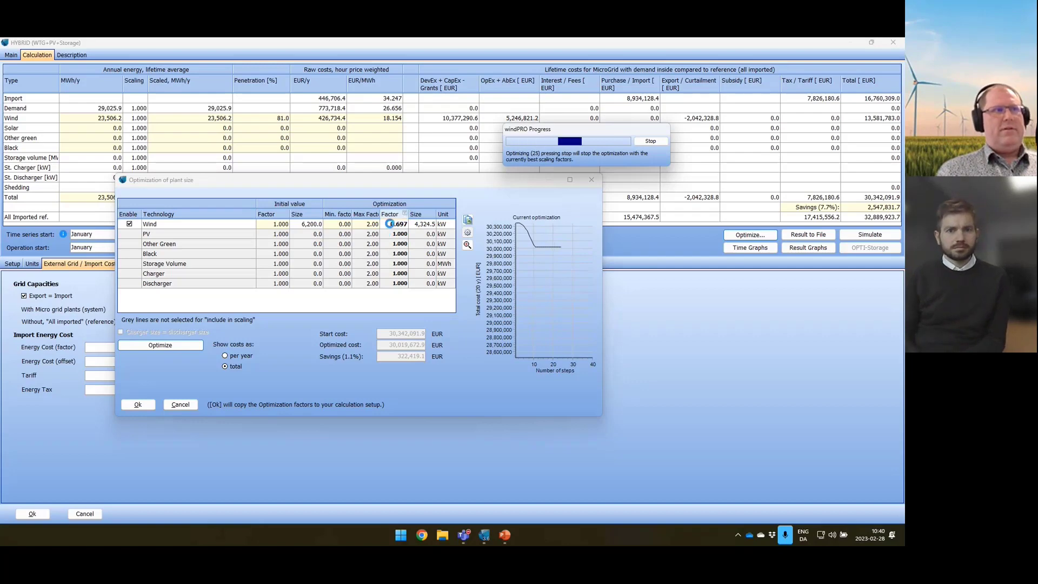
click(652, 142)
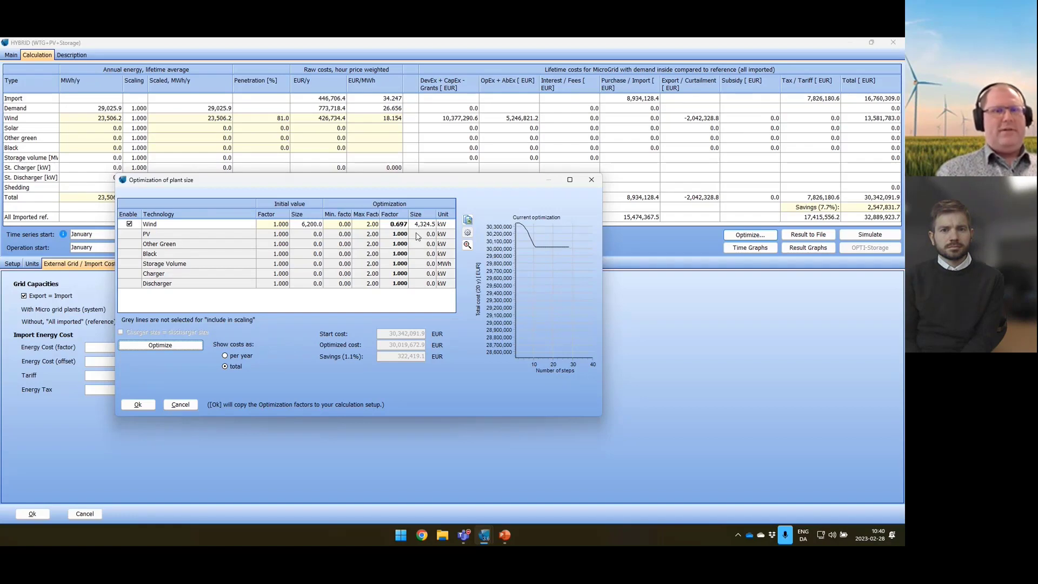
- Apply the 0.697 wind scaling factor, giving 8.7% savings, and show the storage list
click(138, 405)
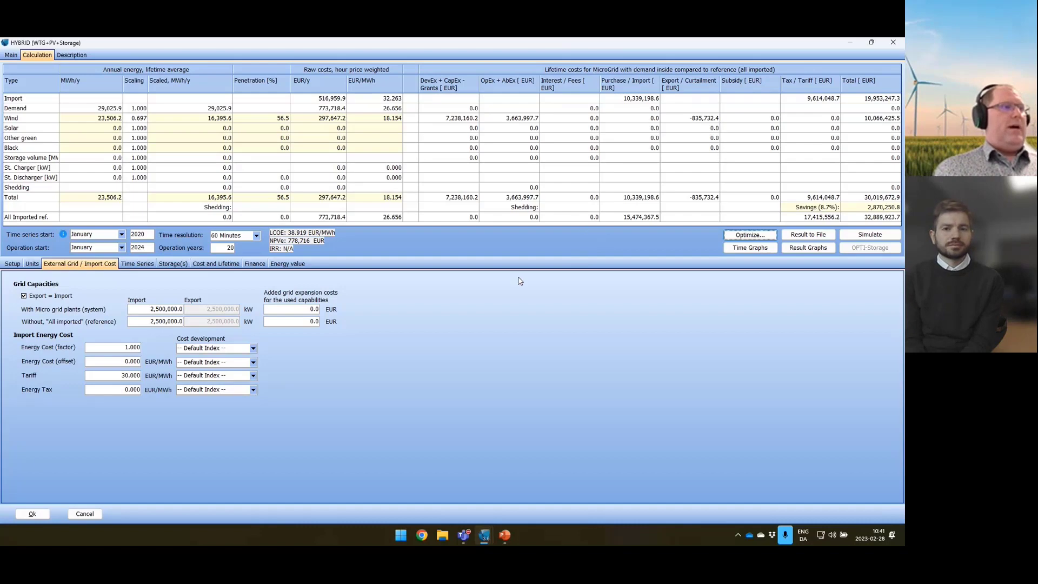
click(167, 265)
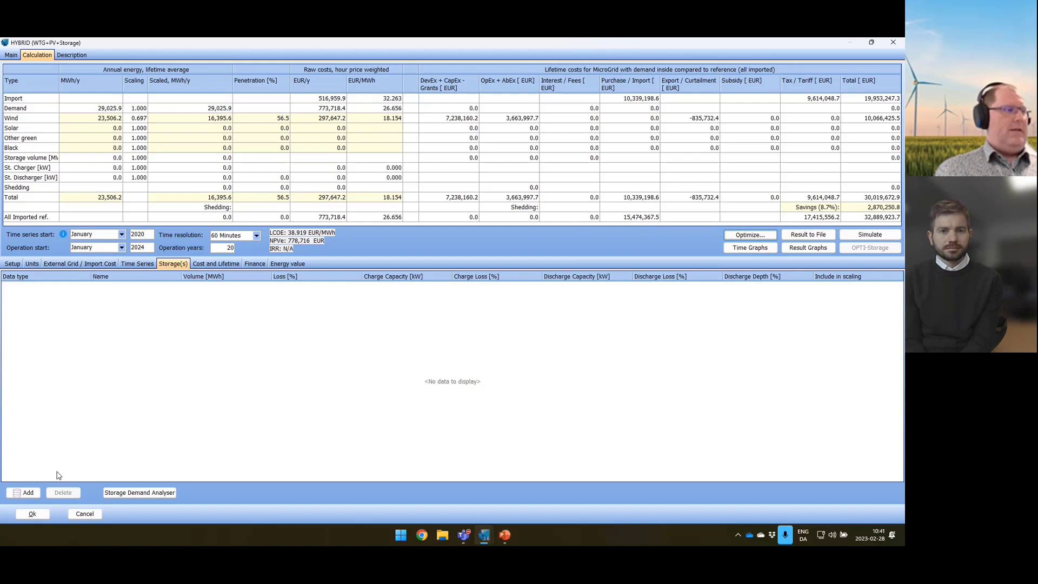
- Add a new storage with 30 MWh volume and 2,500 kW charge and discharge capacity
click(20, 492)
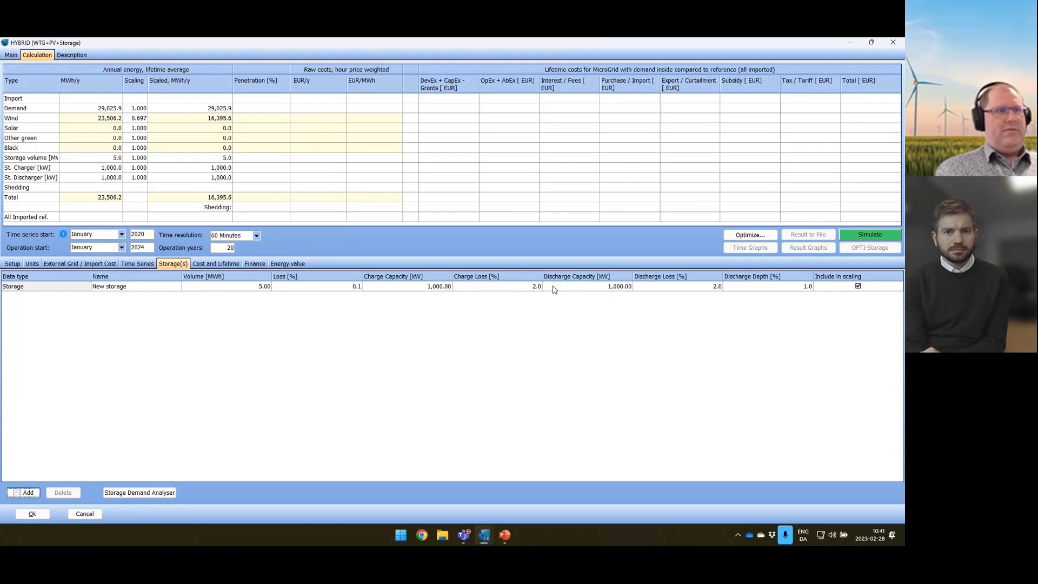
click(255, 289)
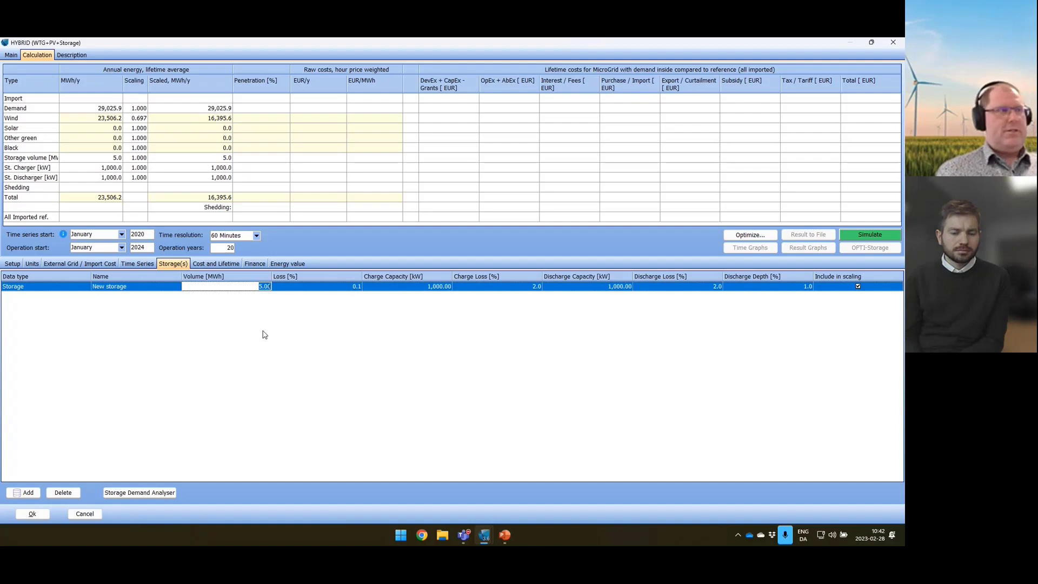
text(30)
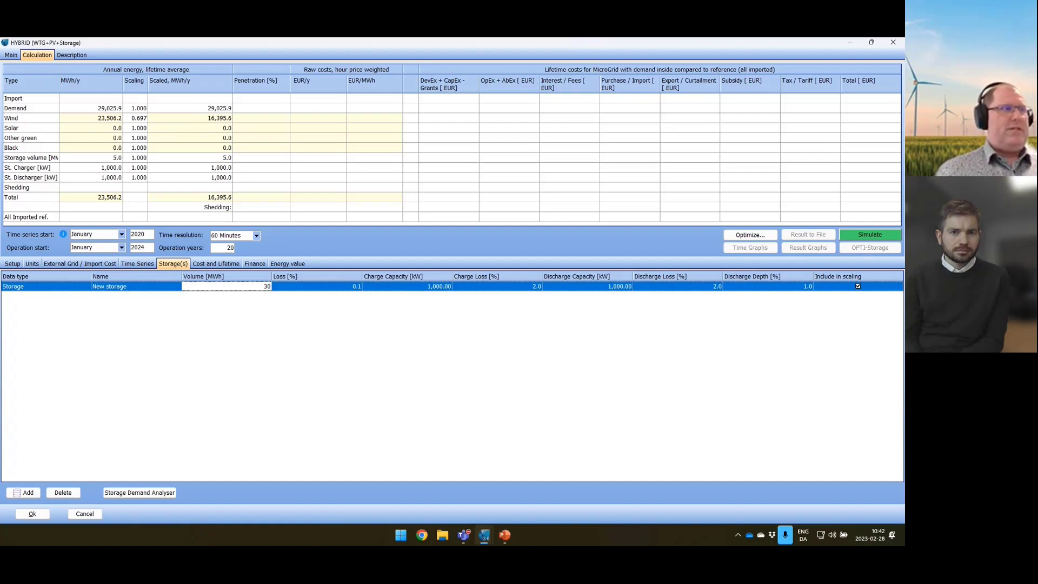
click(400, 292)
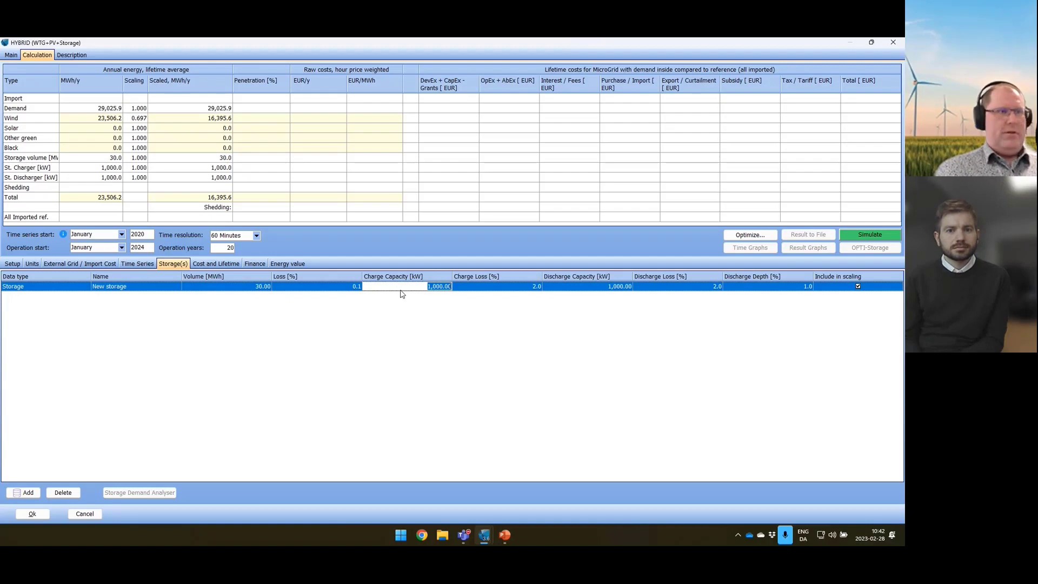
text(2,500)
click(578, 290)
text(2)
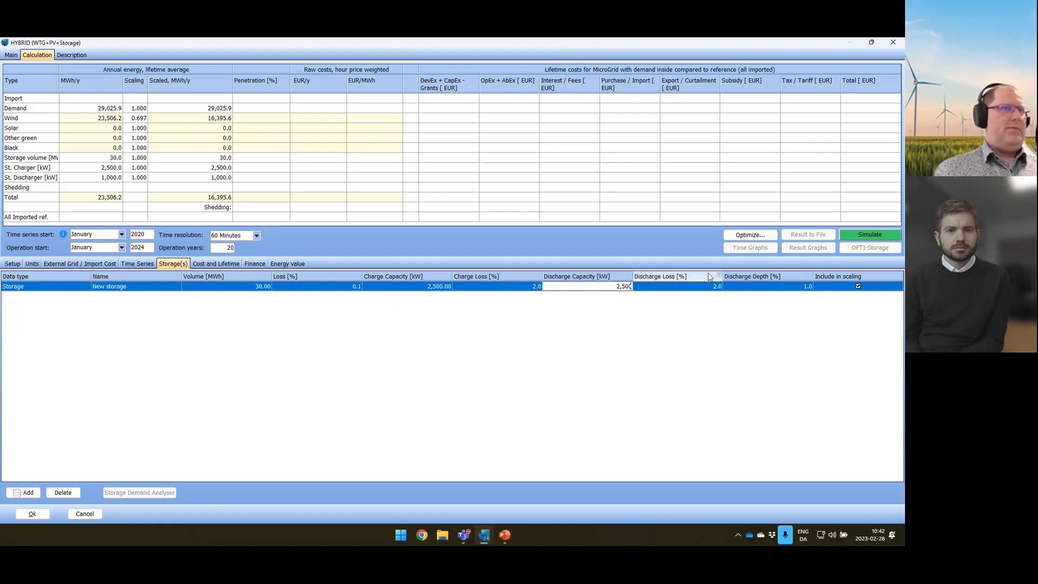
- Simulate with the 30 MWh storage, confirming despite the missing storage cost model
click(859, 236)
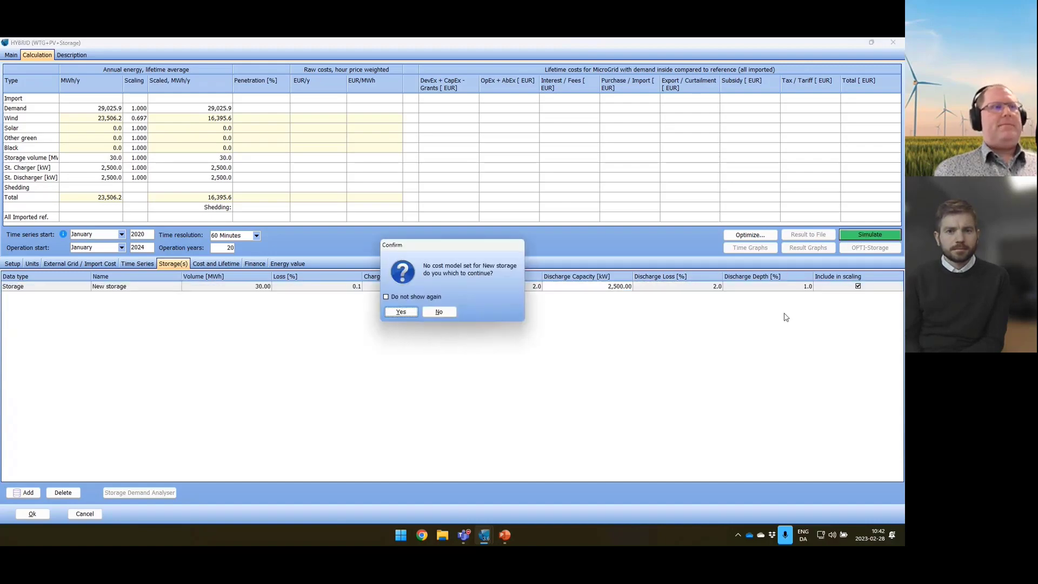
click(402, 313)
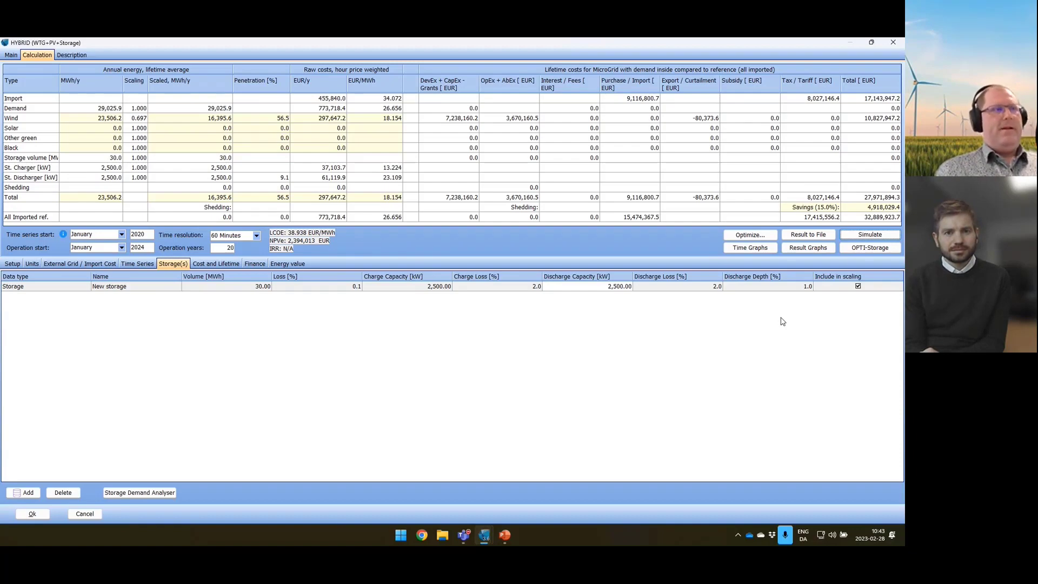
- Set the New storage cost model to Battery and rerun the simulation
click(207, 265)
click(328, 298)
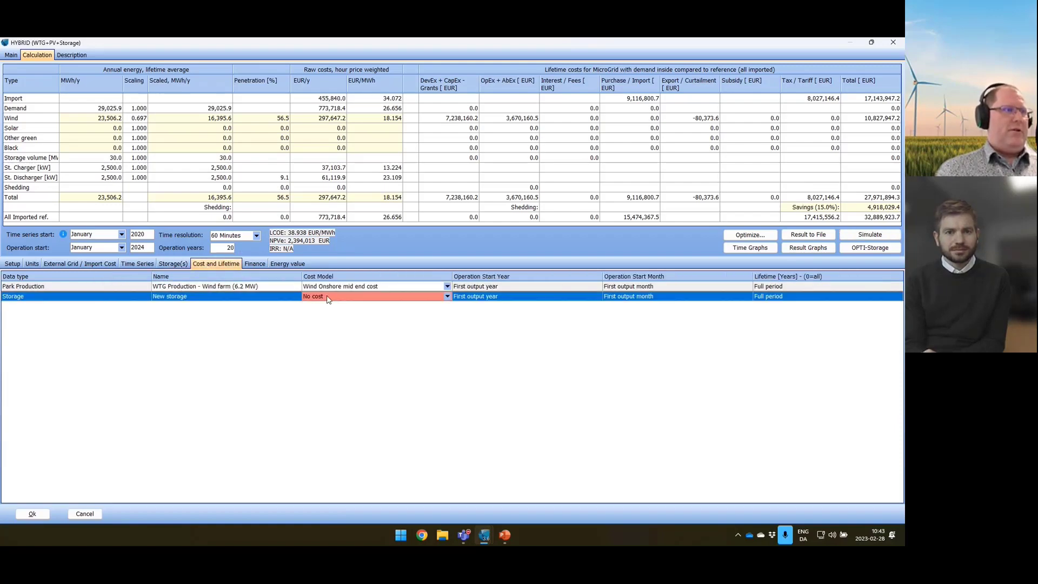
click(446, 297)
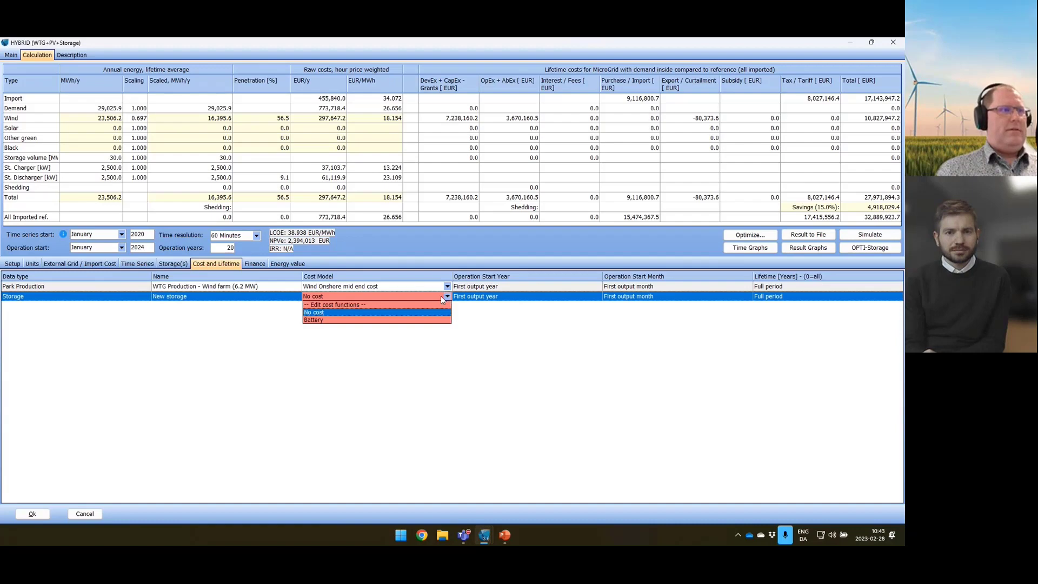
click(315, 320)
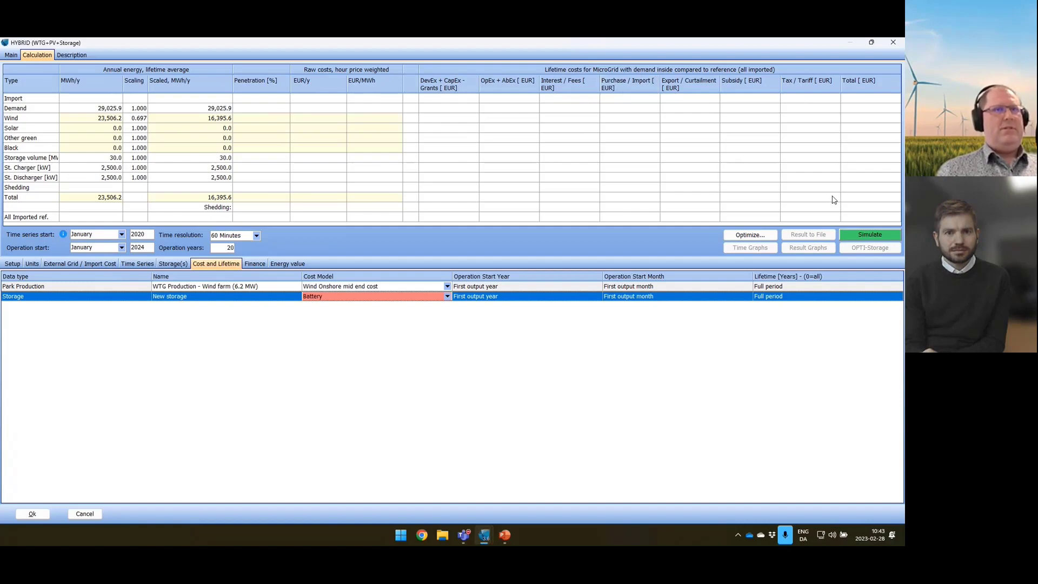
click(878, 236)
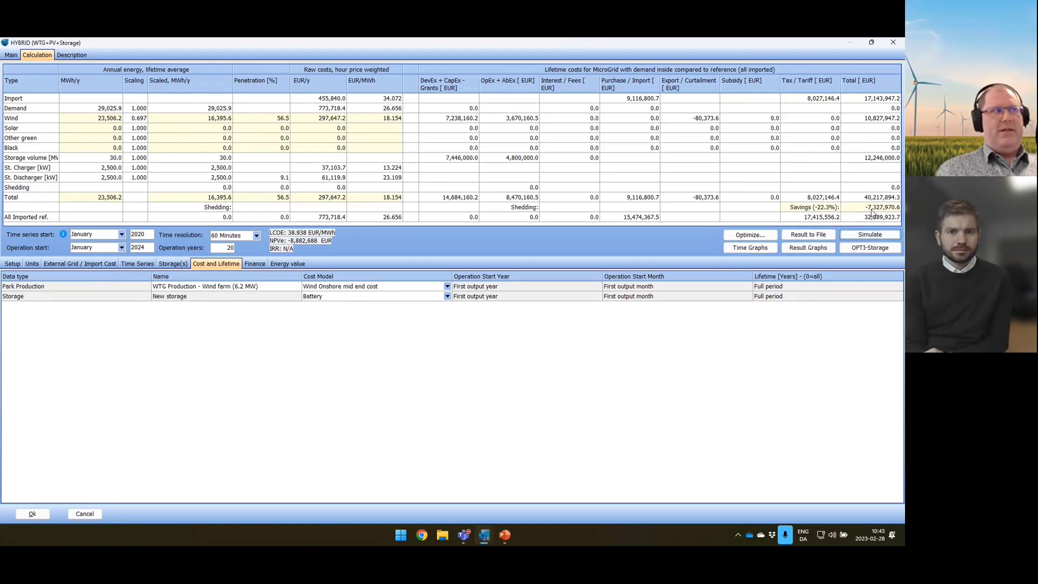
- Change the time series start year to 2021 and rerun the simulation
double_click(149, 233)
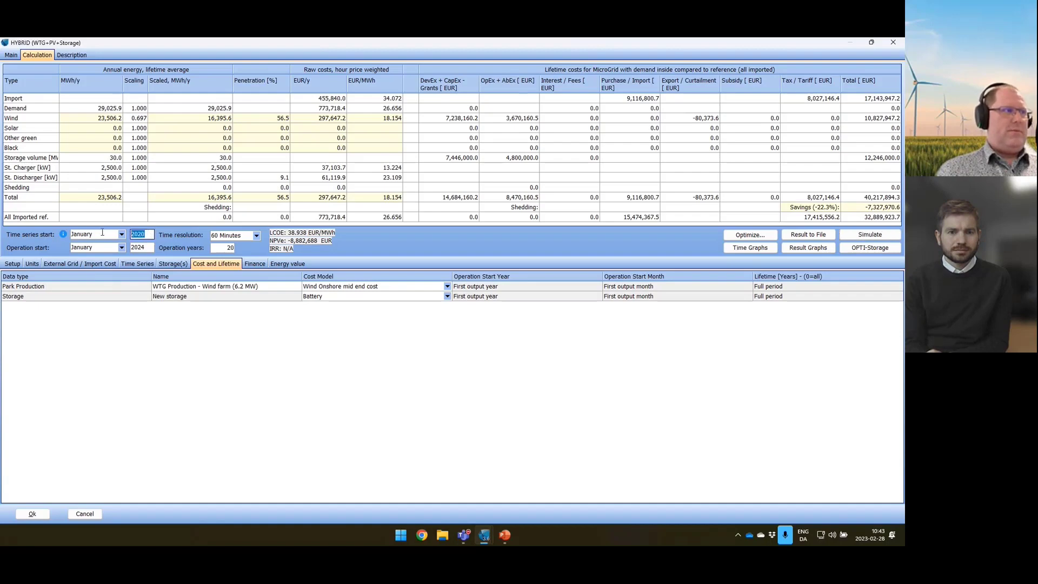
text(2021)
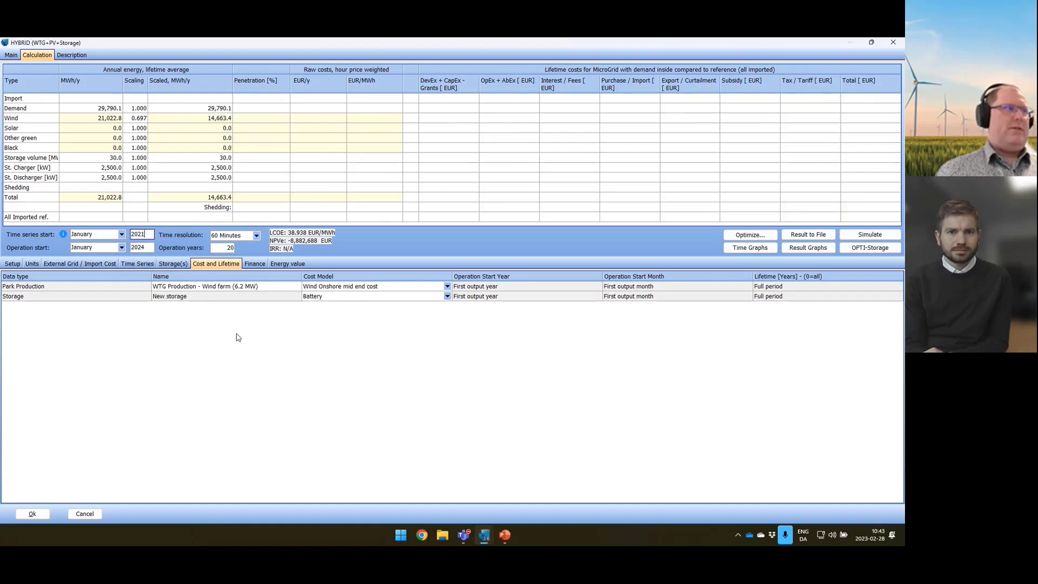
click(870, 234)
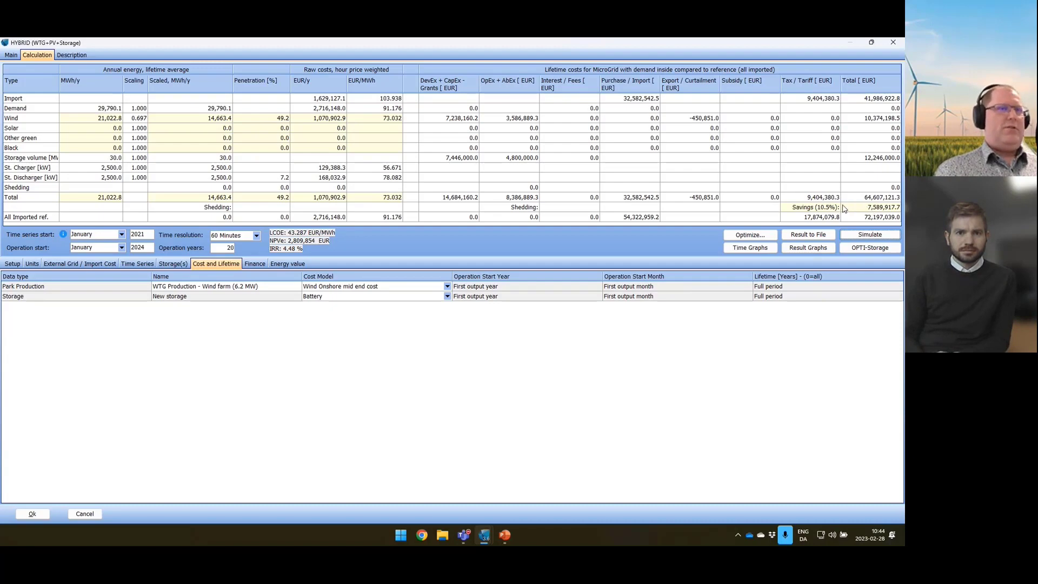
- Optimize plant size for storage volume only, with Wind, Charger and Discharger disabled
click(743, 238)
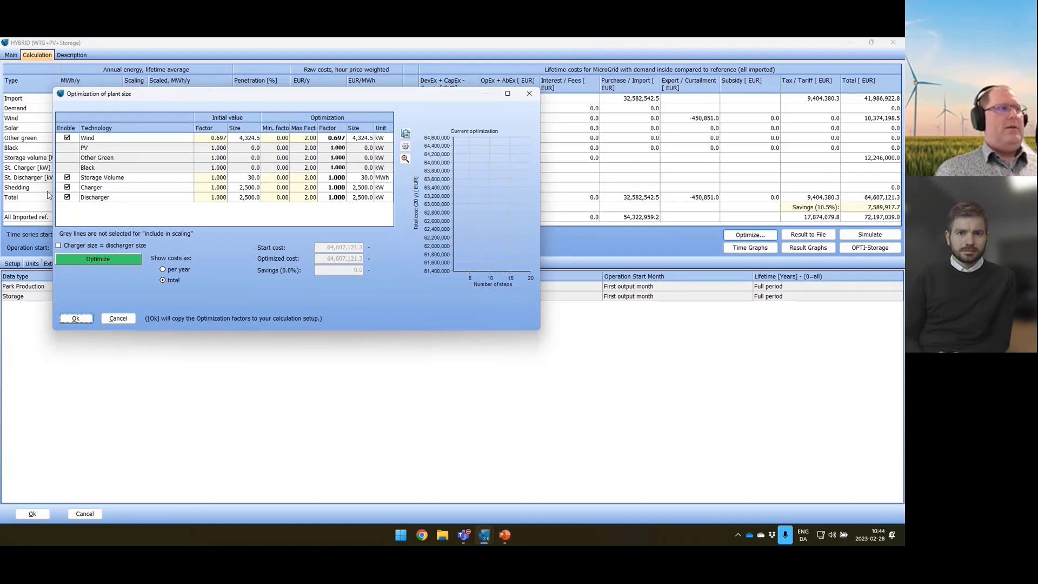
click(67, 138)
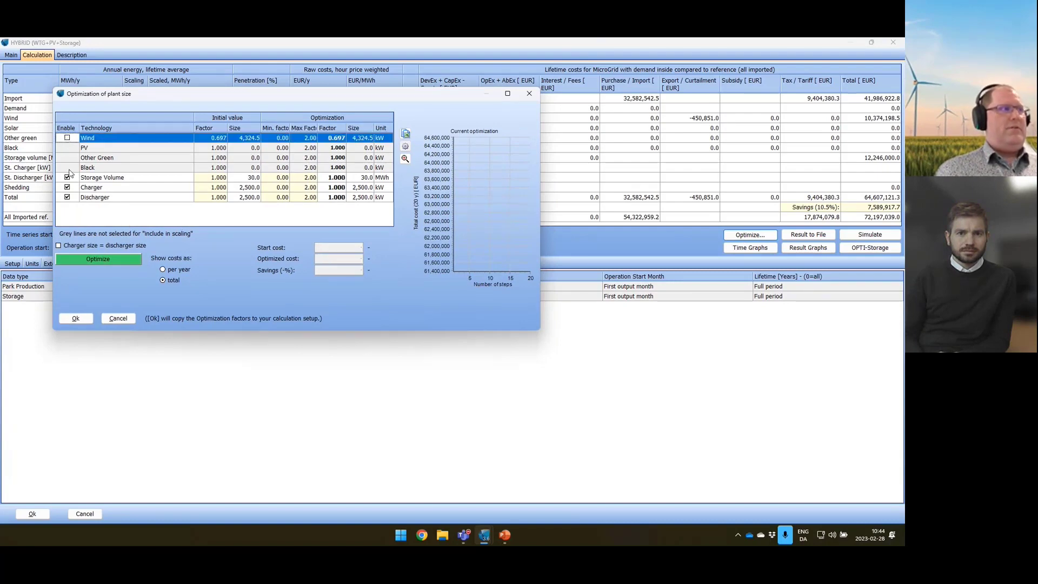
click(67, 187)
click(68, 198)
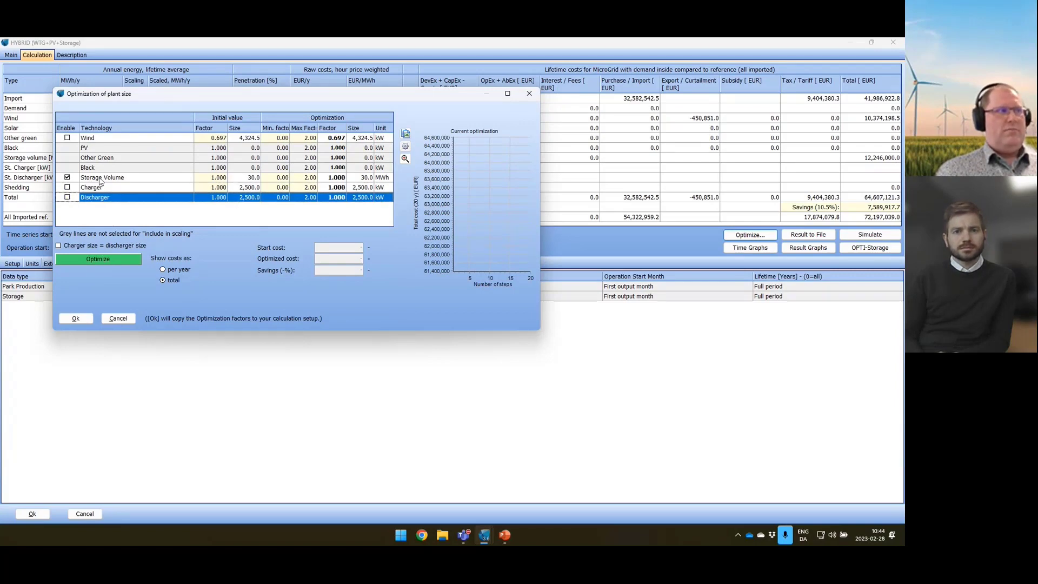
click(108, 261)
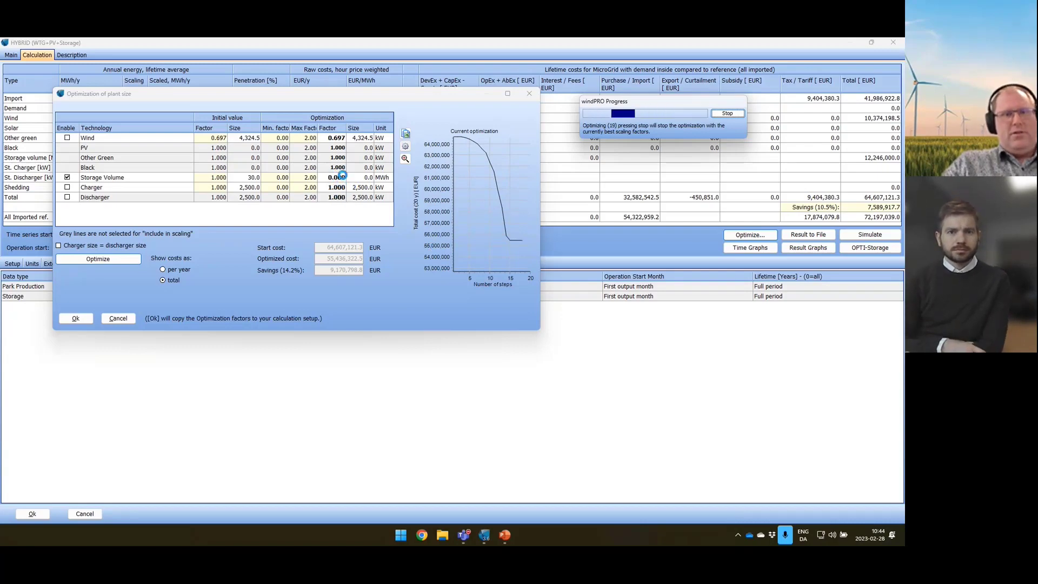
- Stop the optimization and apply its factors, setting storage volume scaling to 0.000
click(732, 113)
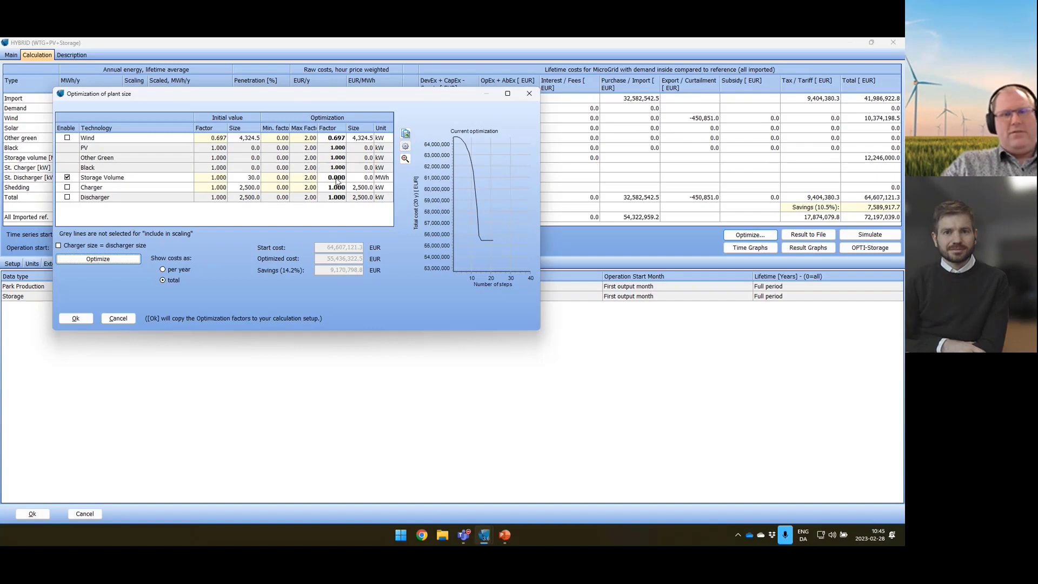
click(78, 318)
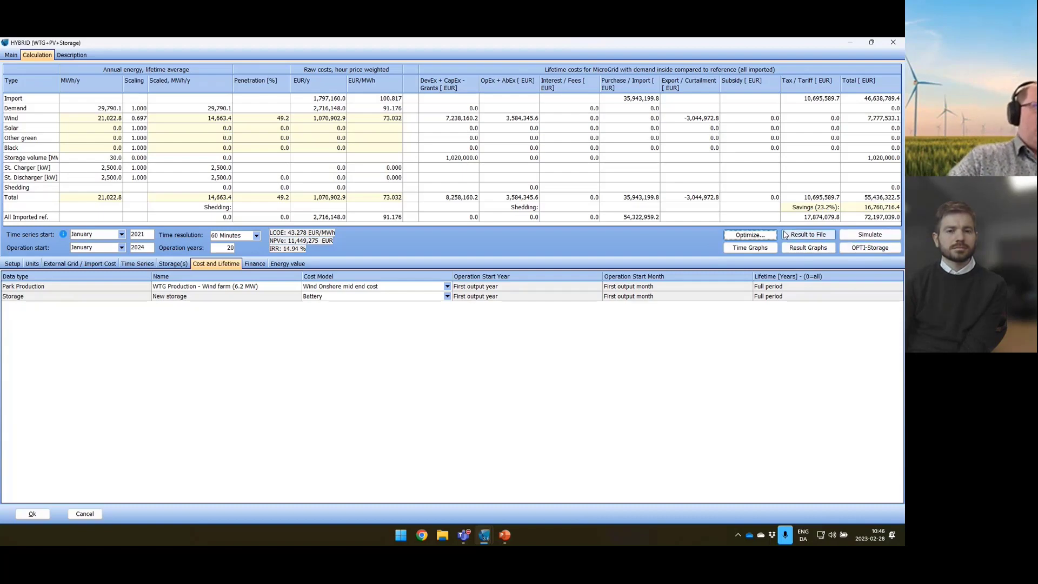
click(760, 236)
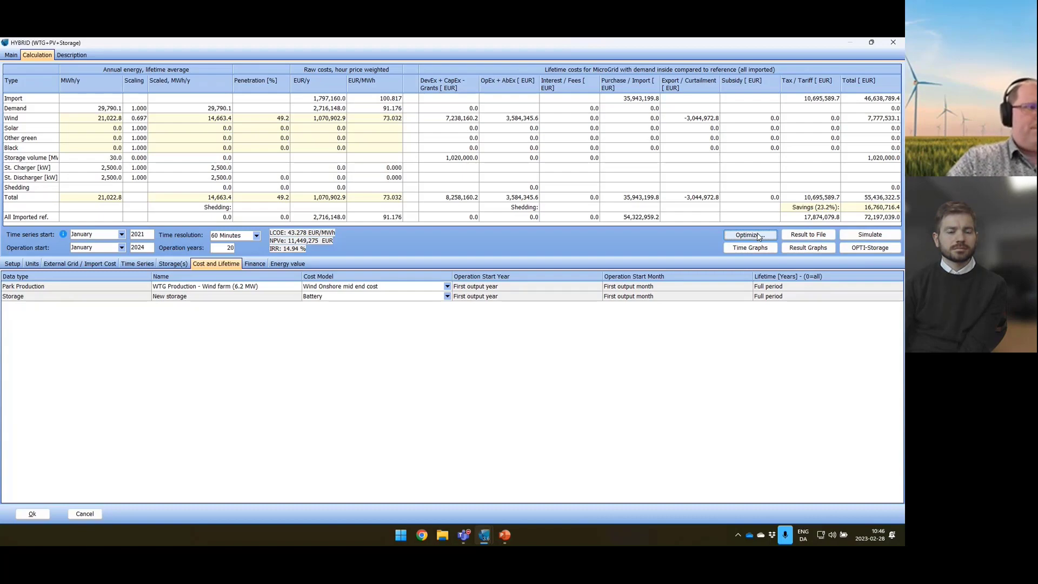
- Close and start the HYBRID calculation, then switch to the HYBRID PV-wind-grid project window
click(41, 518)
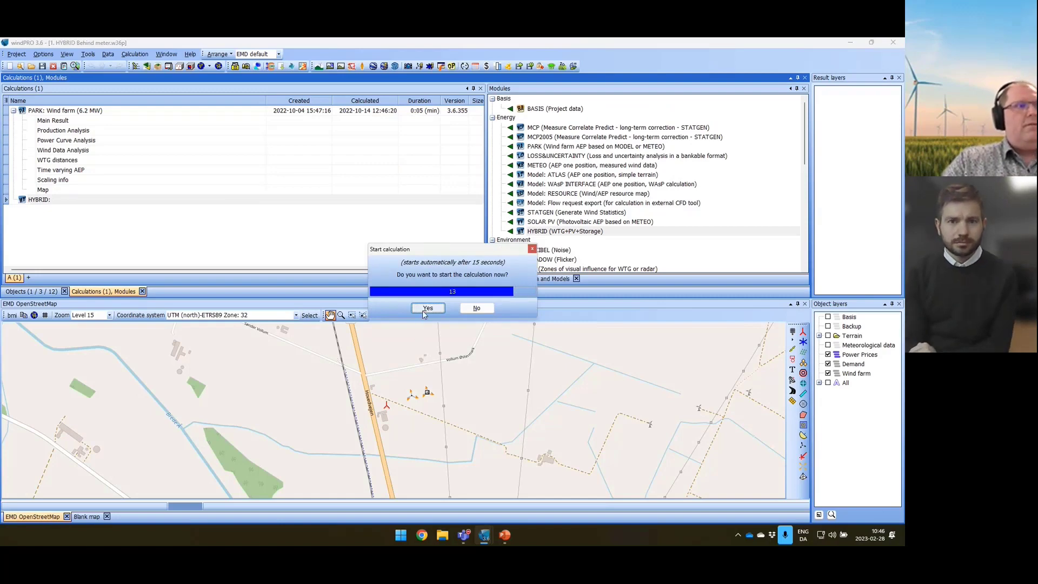
click(427, 308)
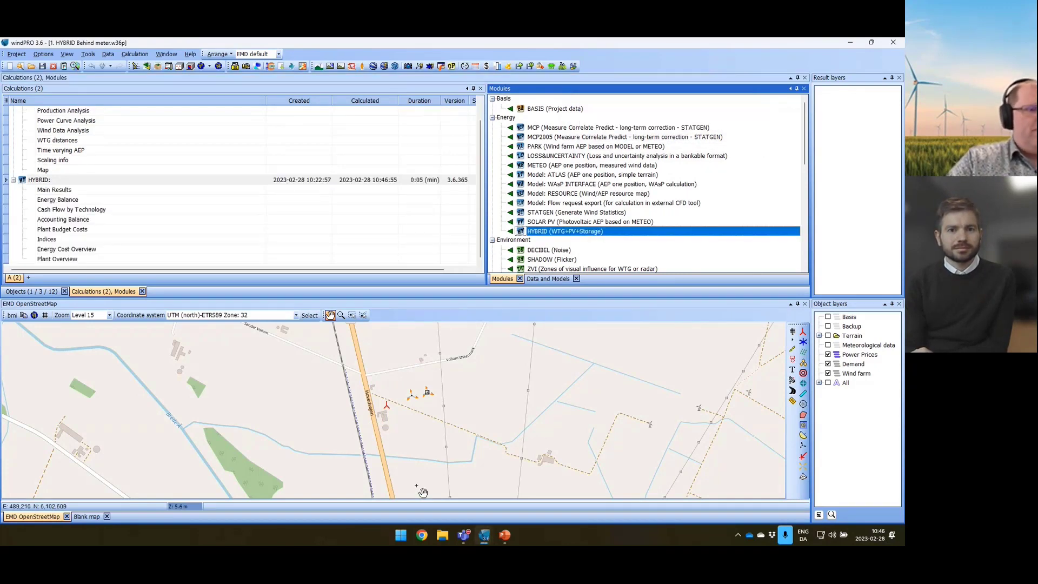
click(485, 540)
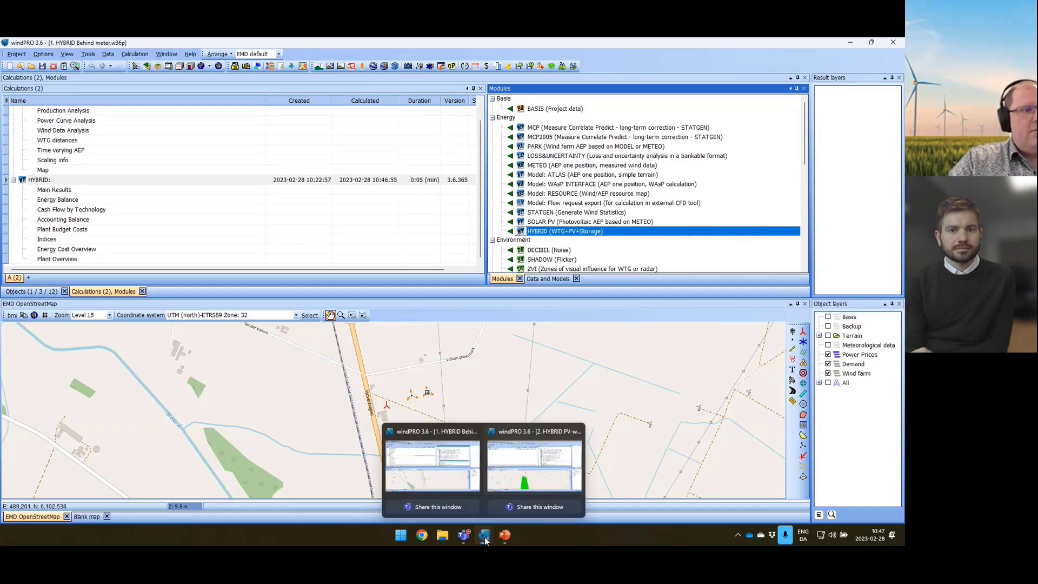
click(517, 454)
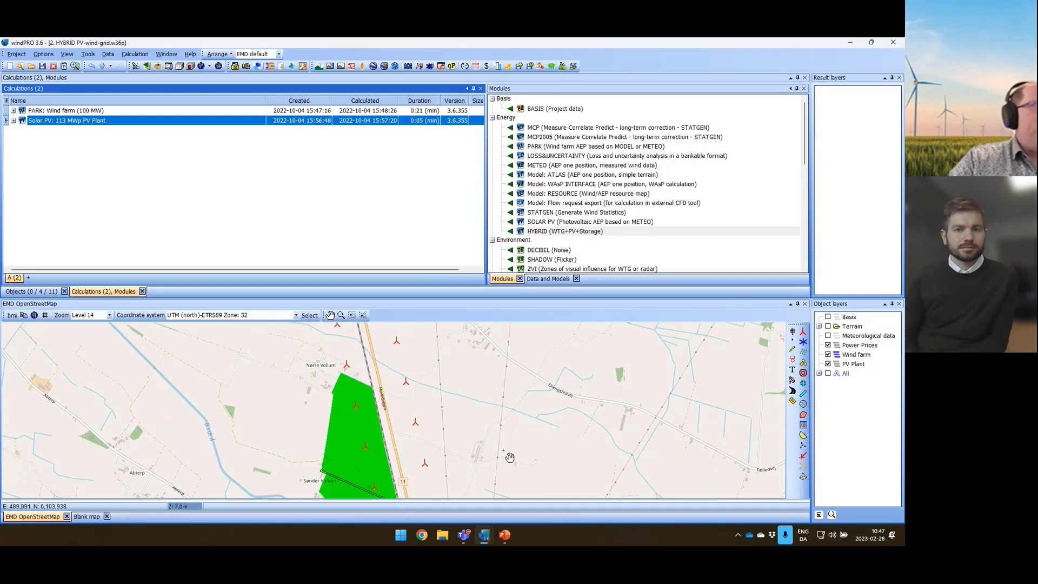
click(479, 412)
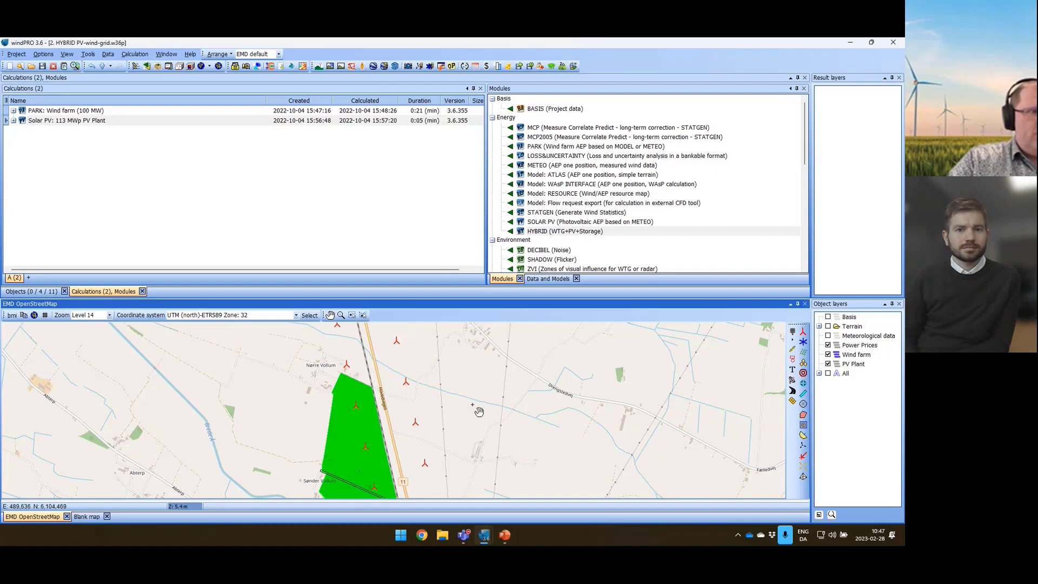
scroll(479, 412, down, 1)
drag(484, 450, 487, 442)
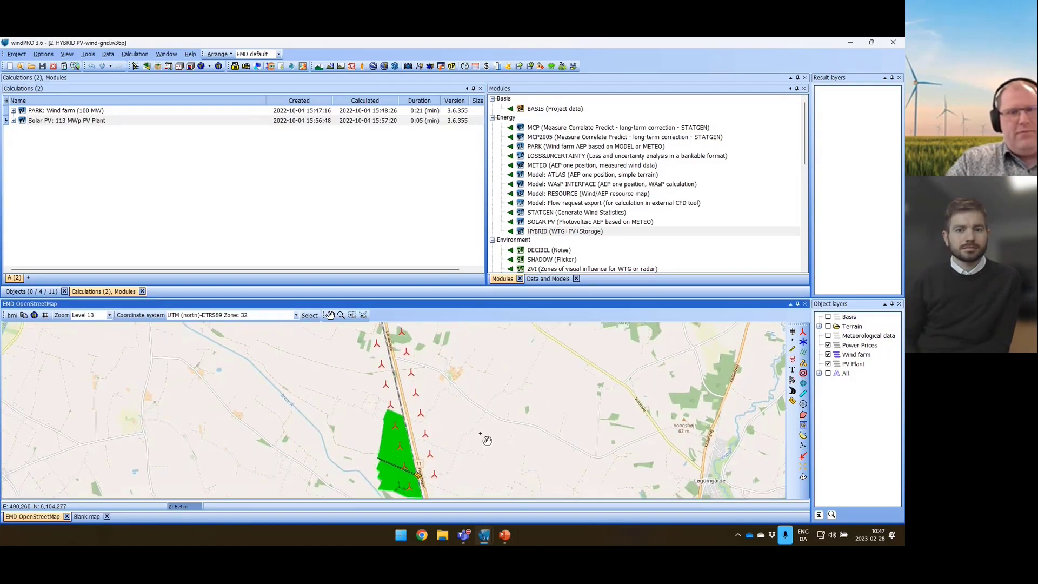
scroll(479, 412, up, 1)
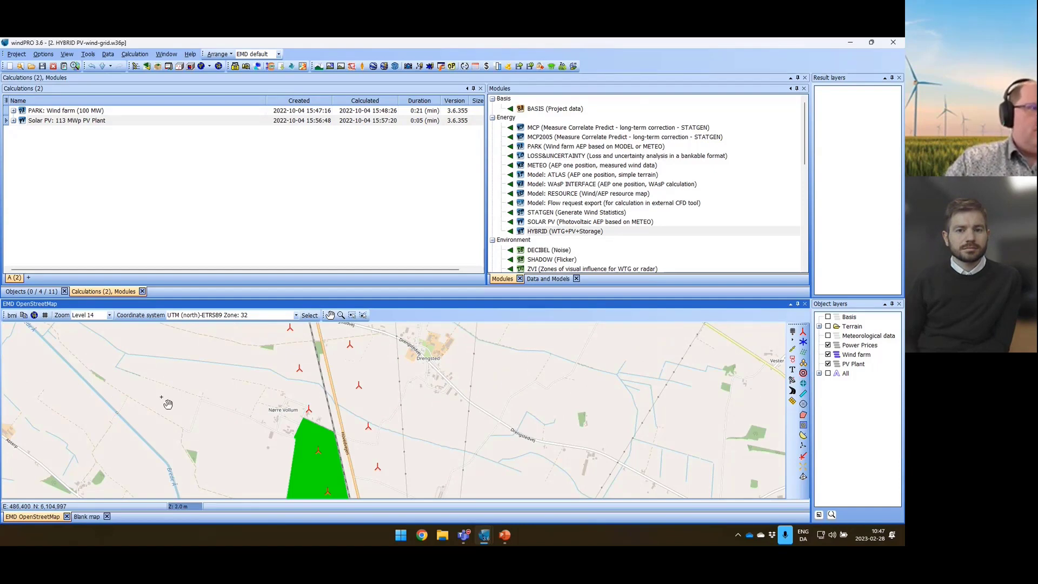
scroll(232, 422, down, 1)
scroll(362, 421, down, 1)
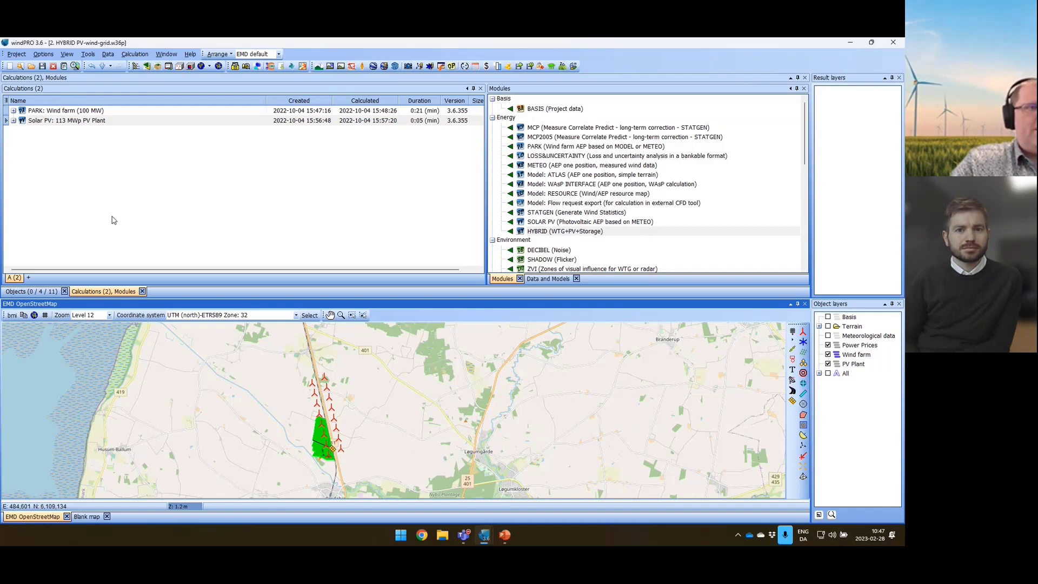
- Create a new HYBRID calculation and add the Wind farm (100 MW) PARK time series
click(511, 232)
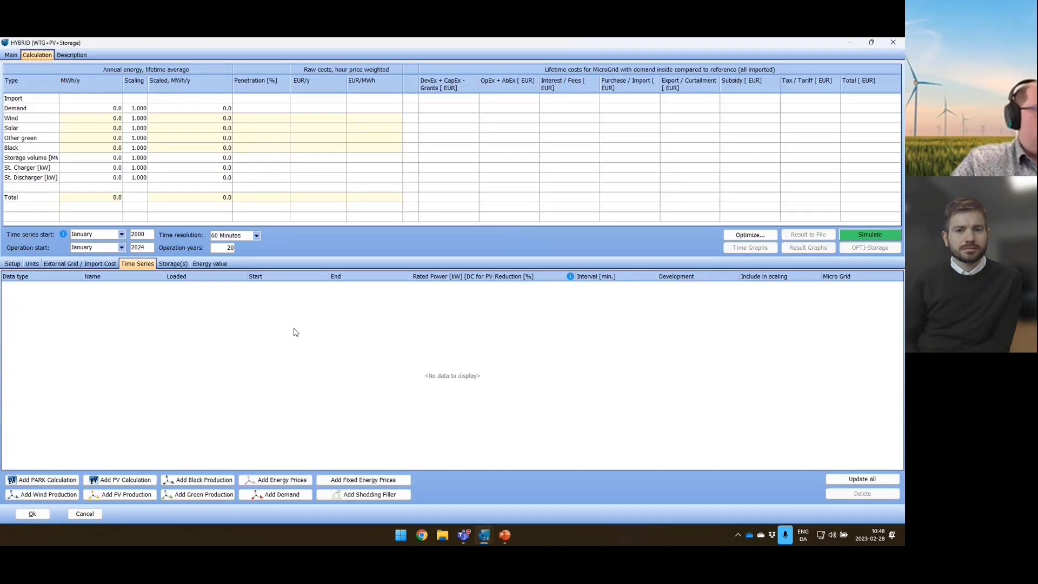
click(54, 479)
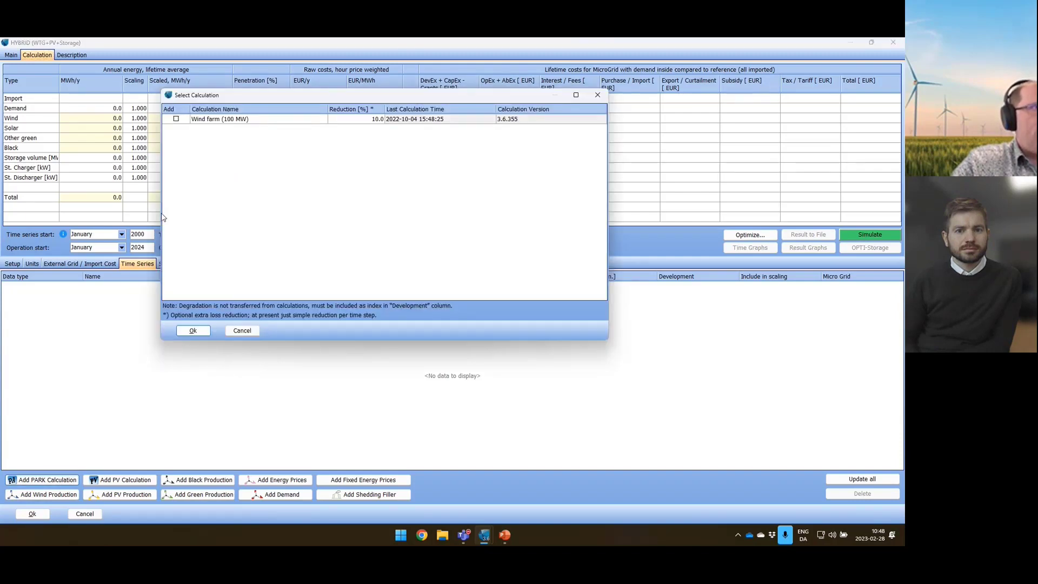
click(176, 119)
click(192, 330)
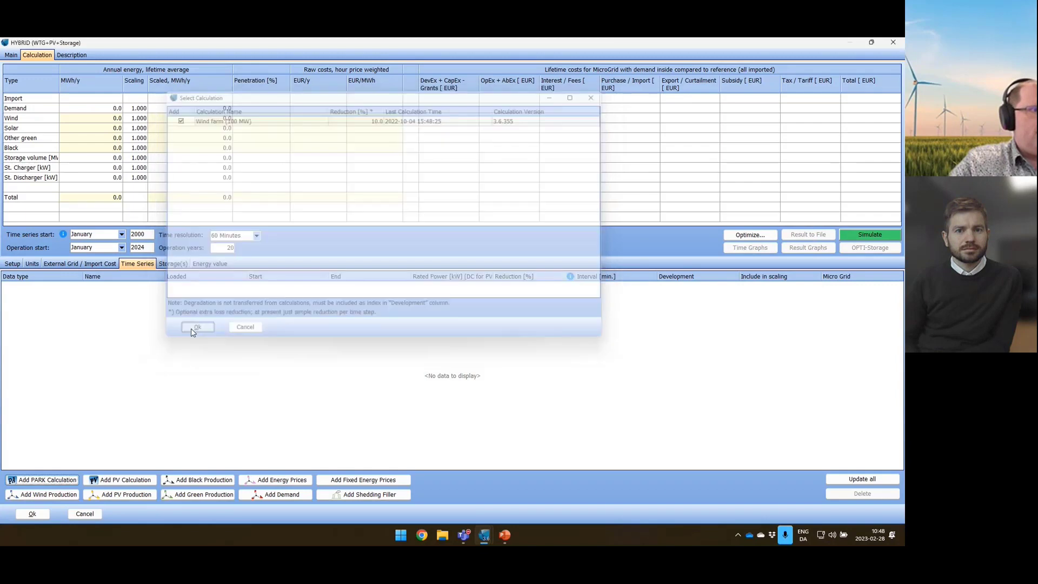
- Add the 113 MWp PV Plant production and Spot market price time series
click(132, 477)
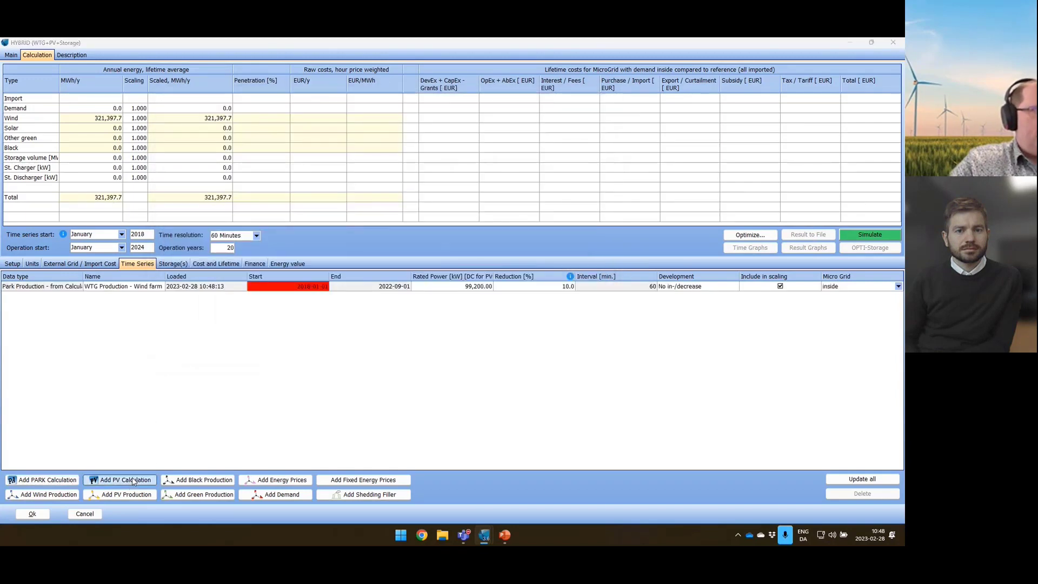
click(176, 119)
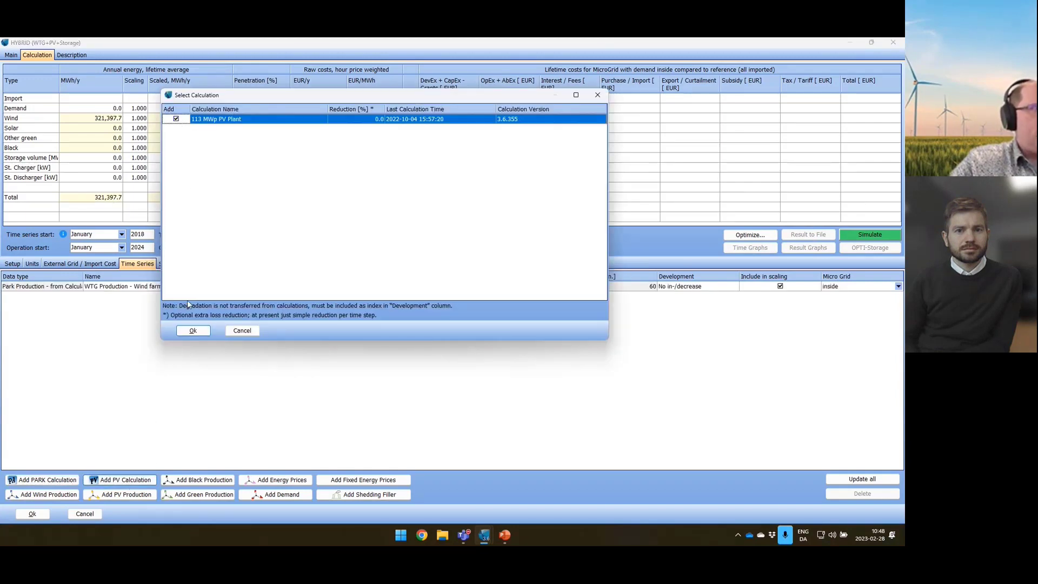
click(193, 330)
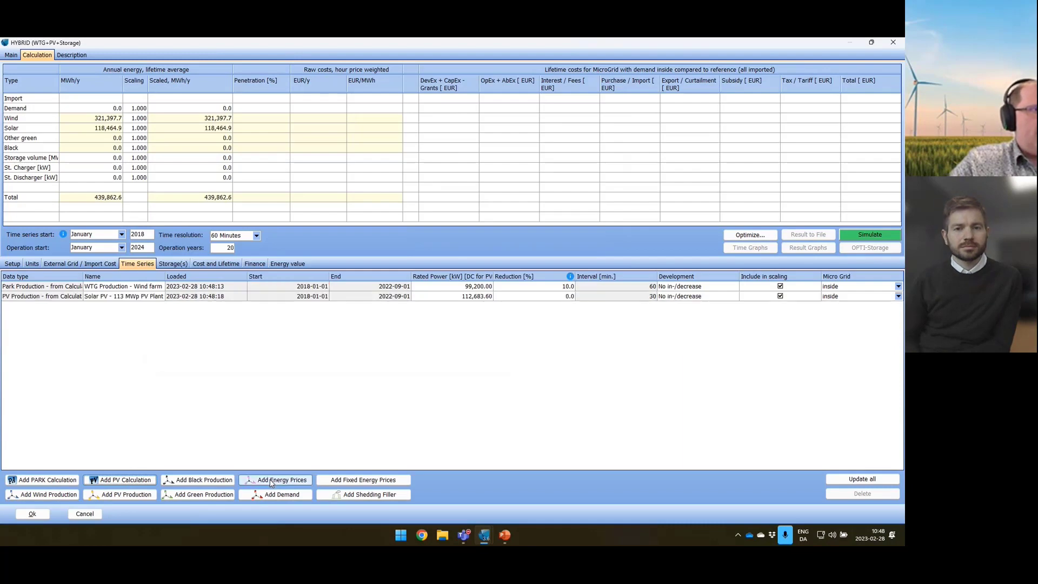
click(273, 480)
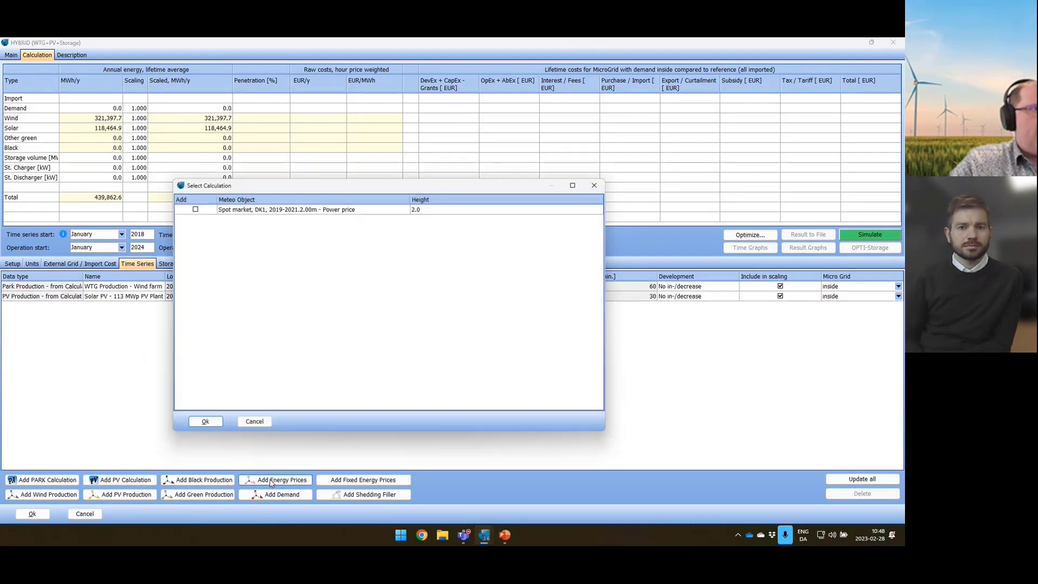
click(194, 210)
click(215, 421)
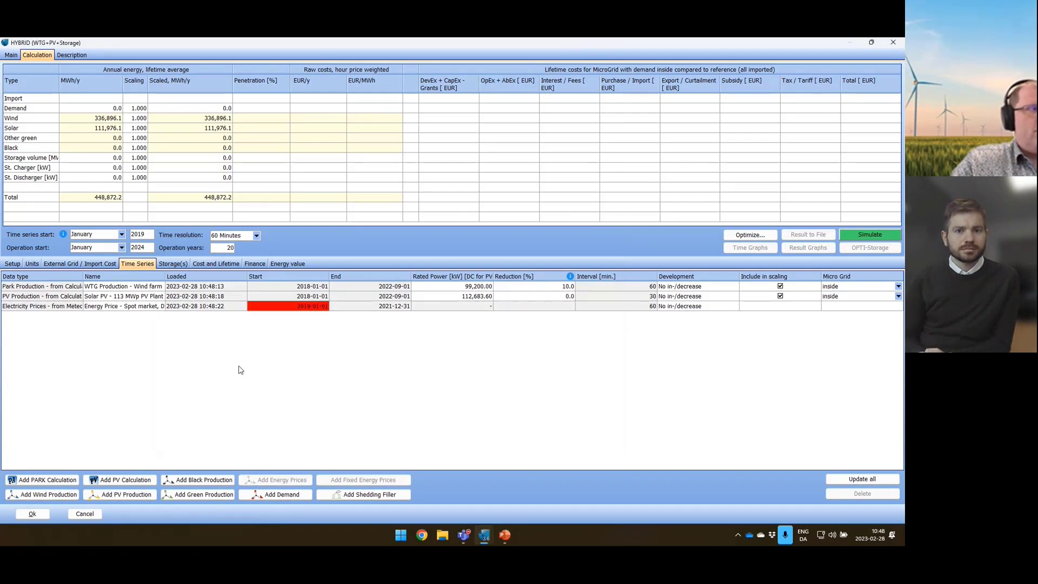
click(351, 297)
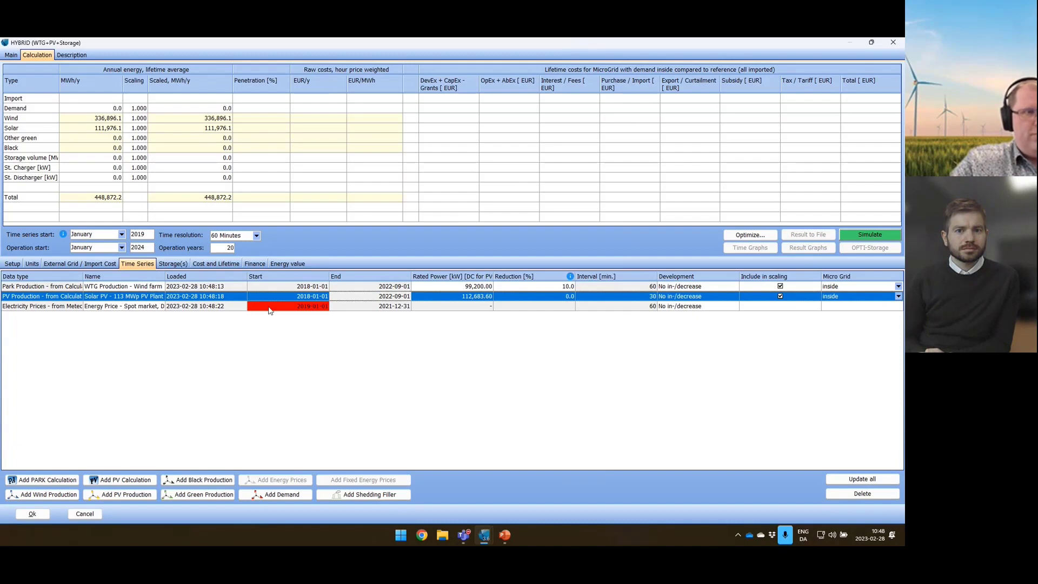
- Assign the Wind Onshore mid end cost model to the wind farm
click(215, 264)
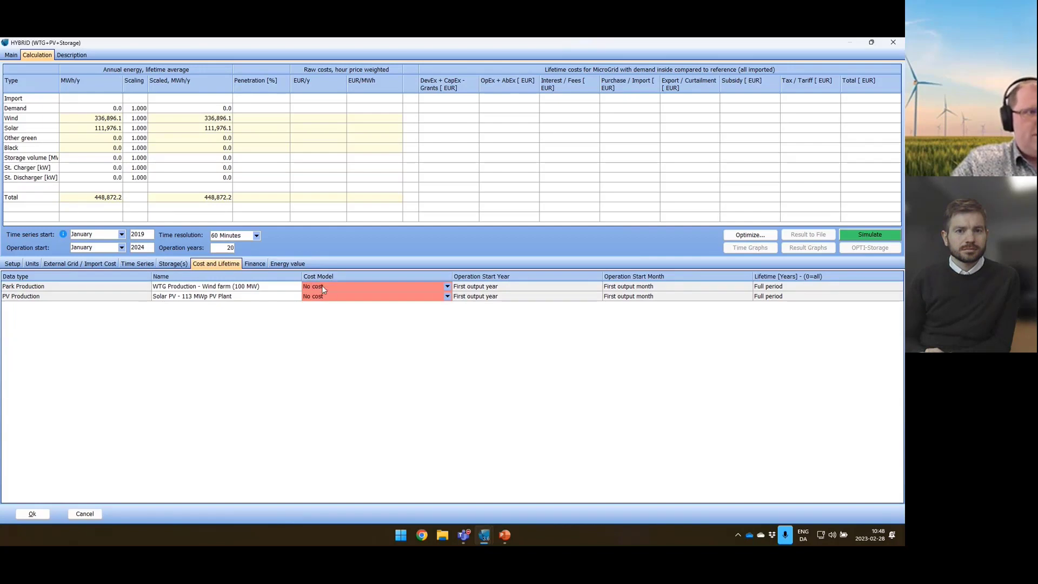
click(448, 286)
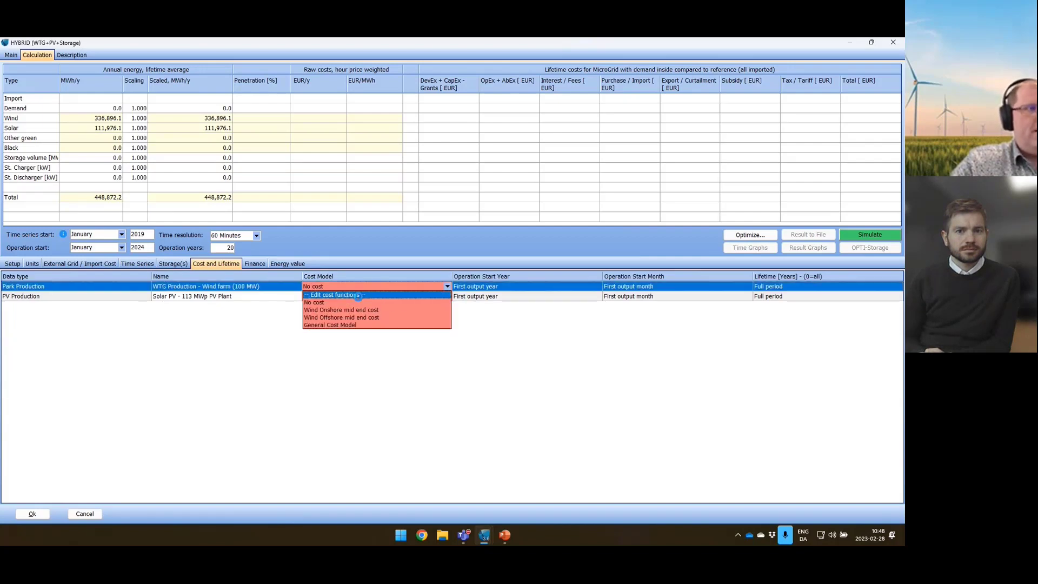
click(359, 295)
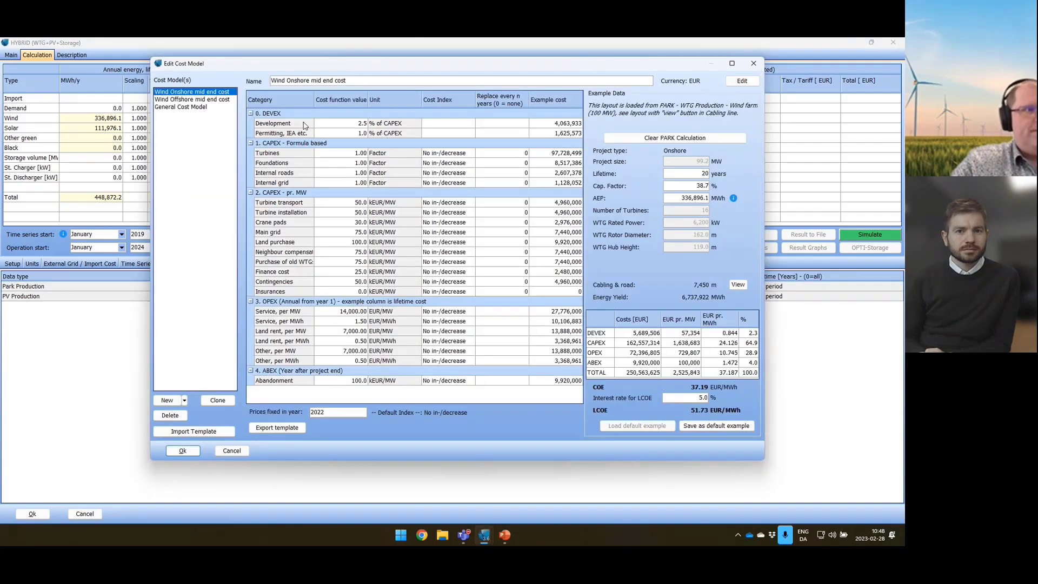
click(182, 451)
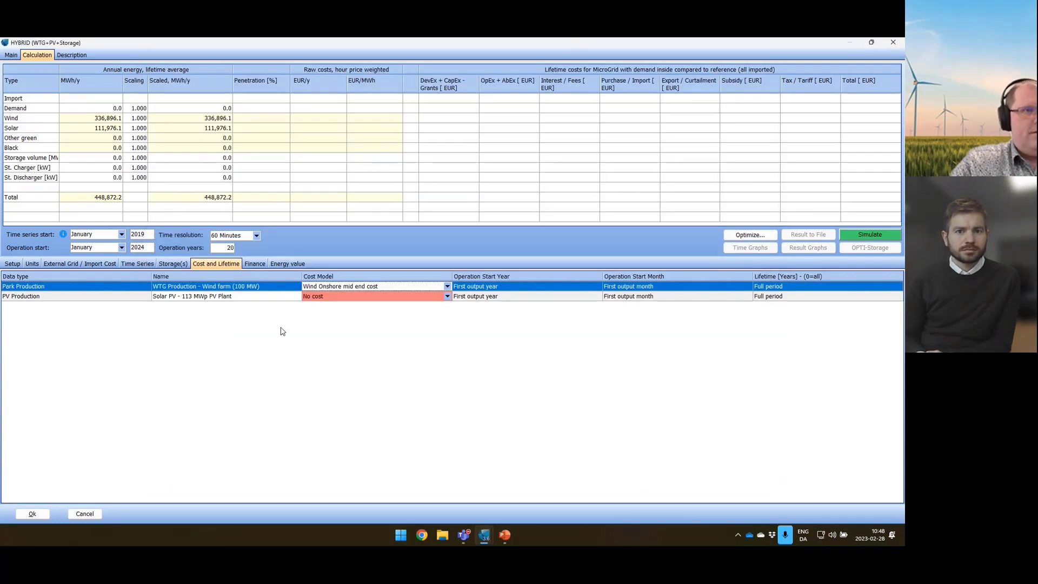
- Assign the Solar PV > 100kW cost model to the PV plant
click(327, 298)
click(448, 296)
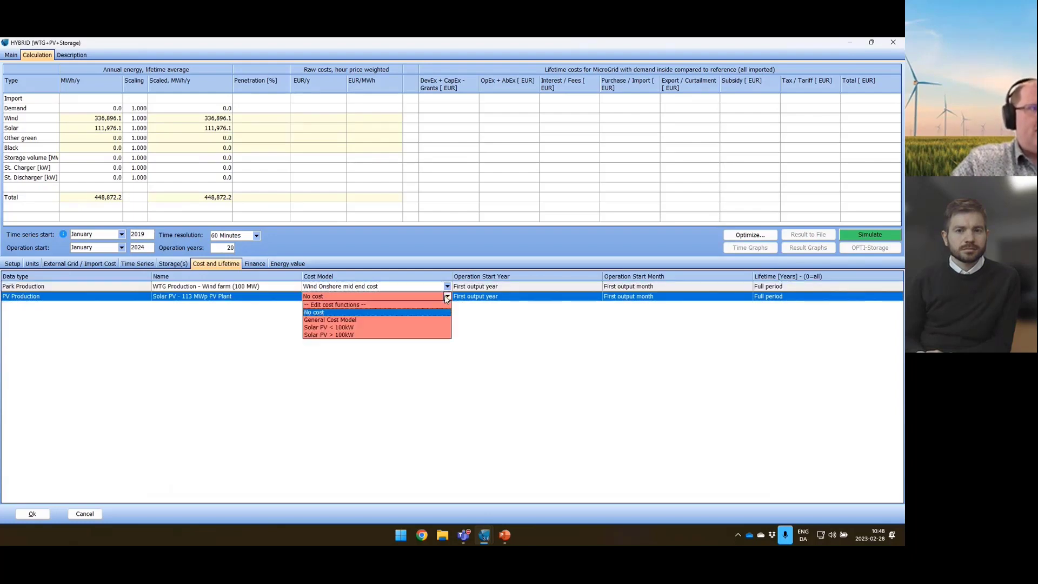
click(344, 305)
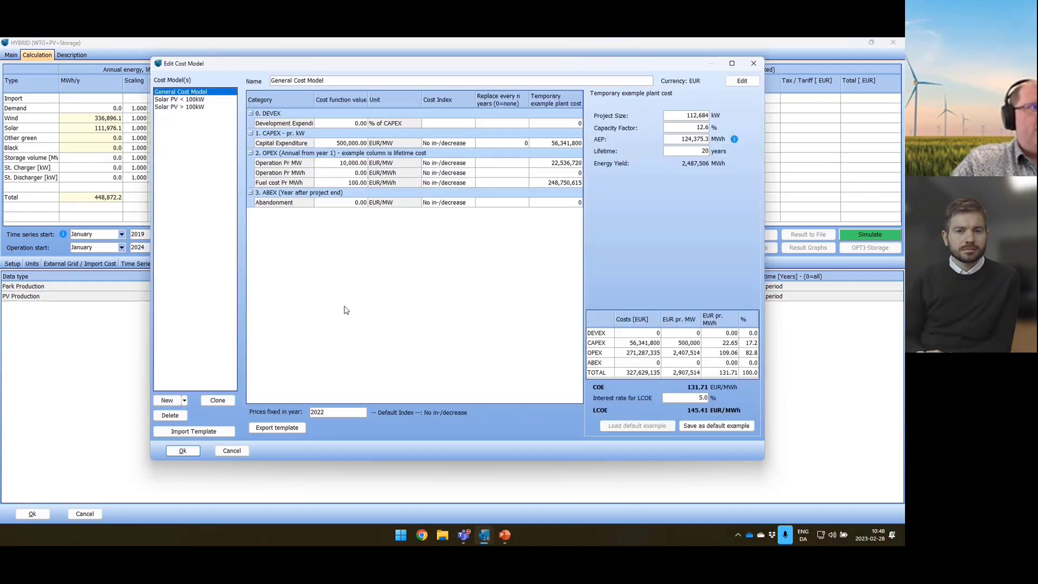
click(192, 107)
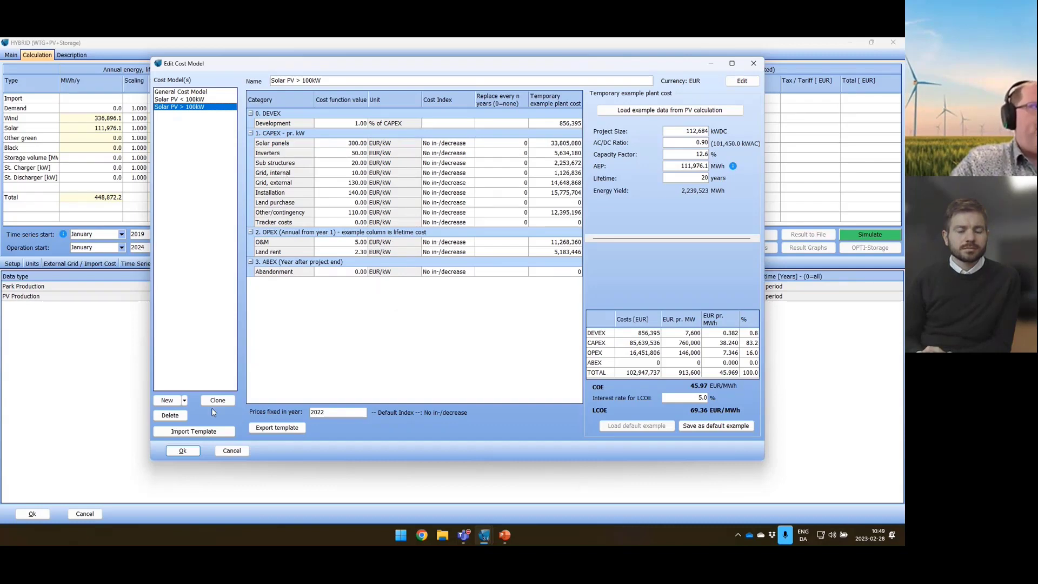
click(182, 451)
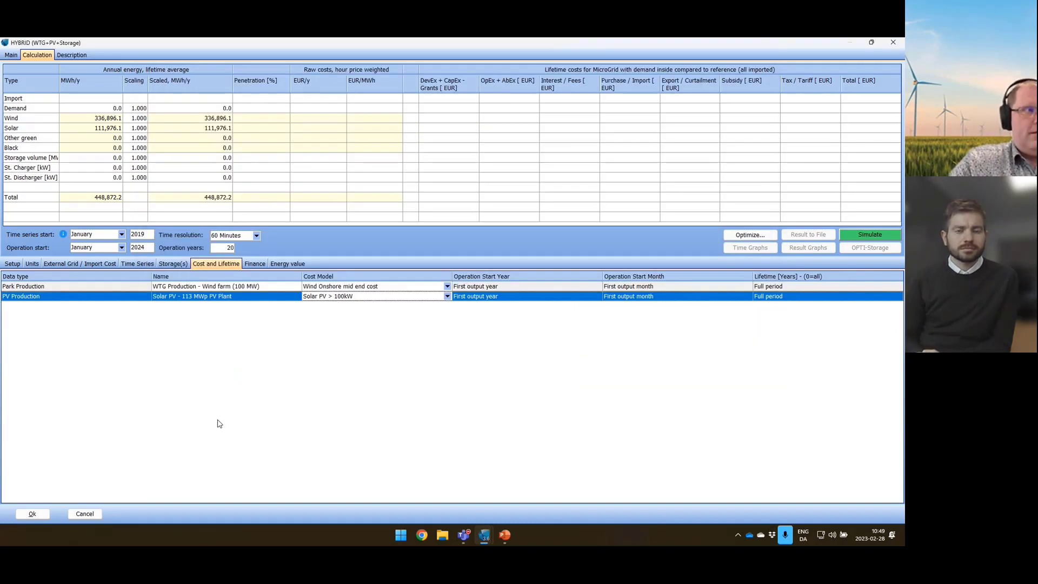
- Run the hybrid simulation and view the Result Graphs energy balance
click(870, 235)
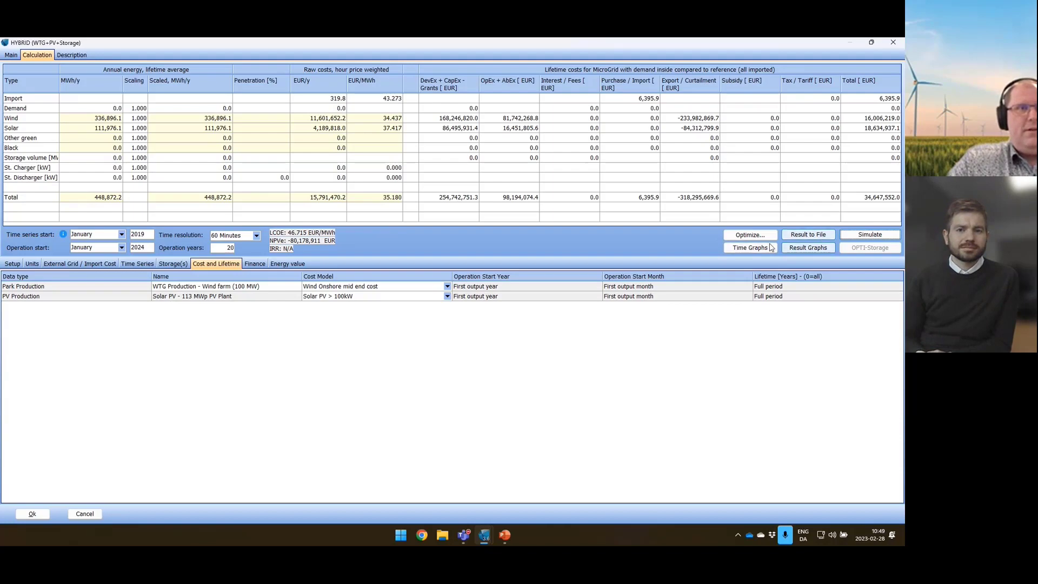
click(817, 248)
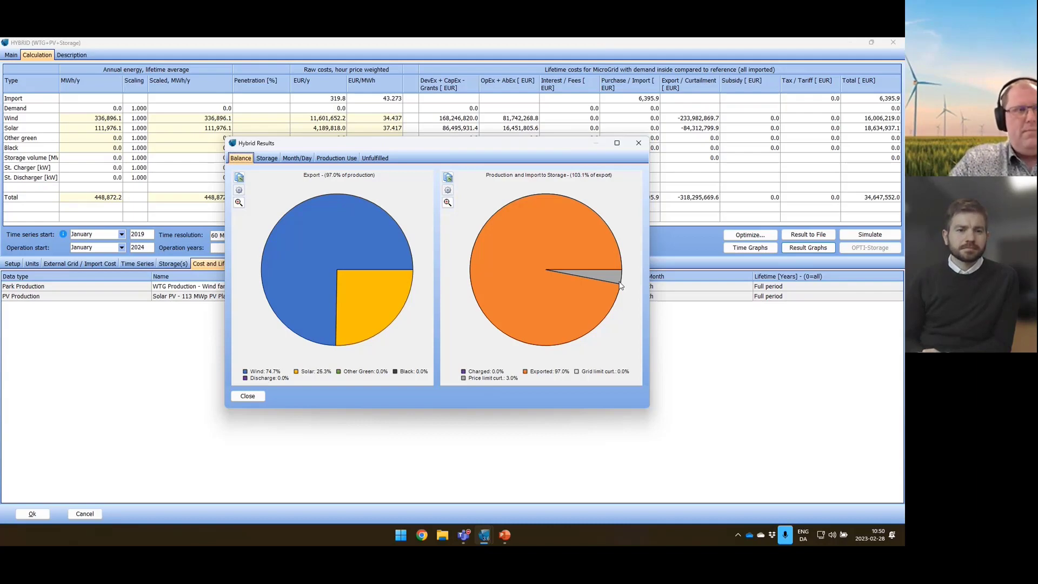
- Close the result charts, set the start year to 2021, and view External Grid / Import Cost
click(254, 397)
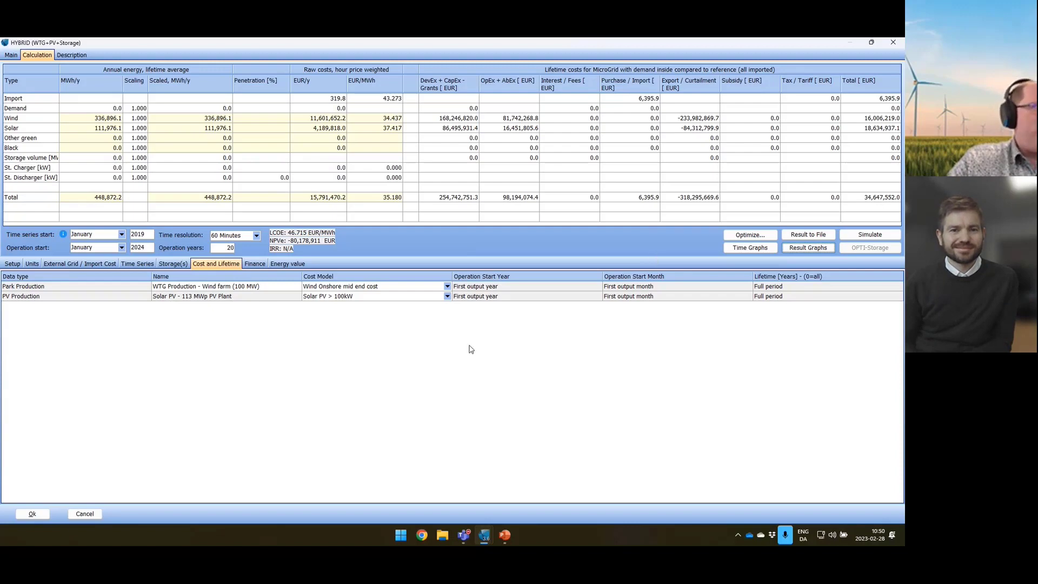
double_click(140, 237)
text(2021)
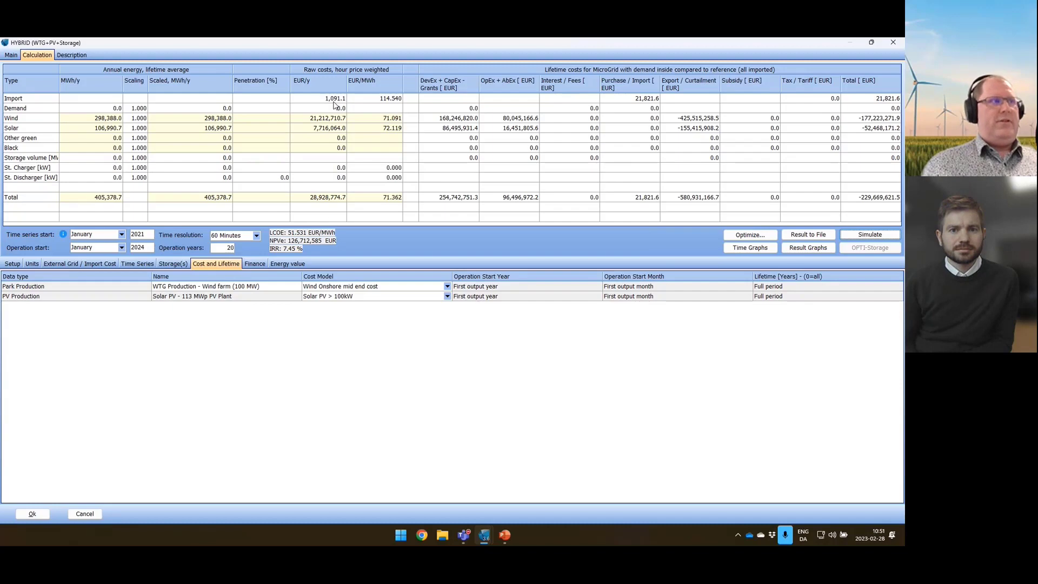
click(80, 263)
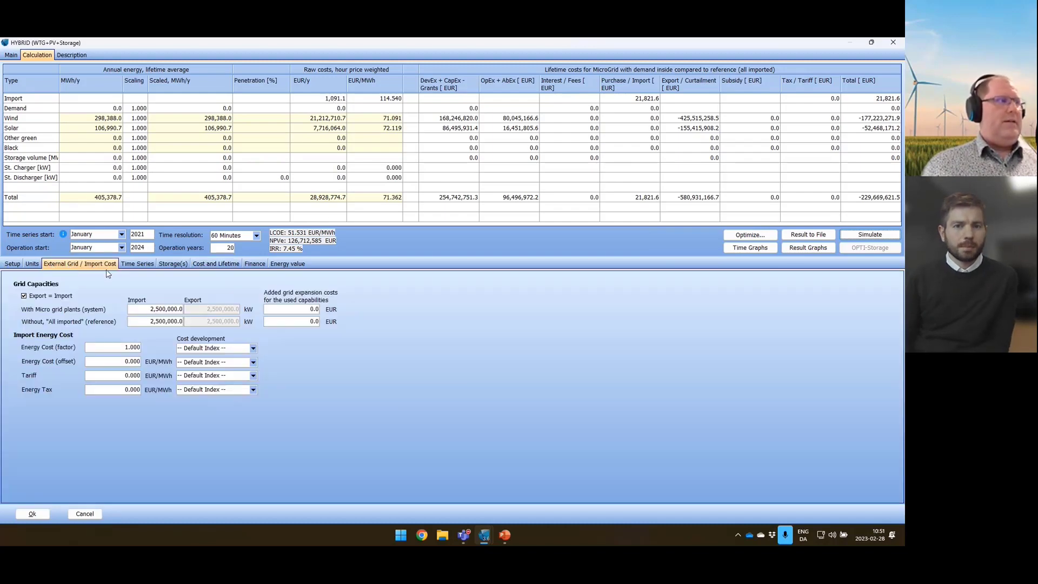
- Cap the micro grid plant's import capacity at 75,000 kW and rerun the simulation
click(151, 311)
drag(151, 310, 256, 319)
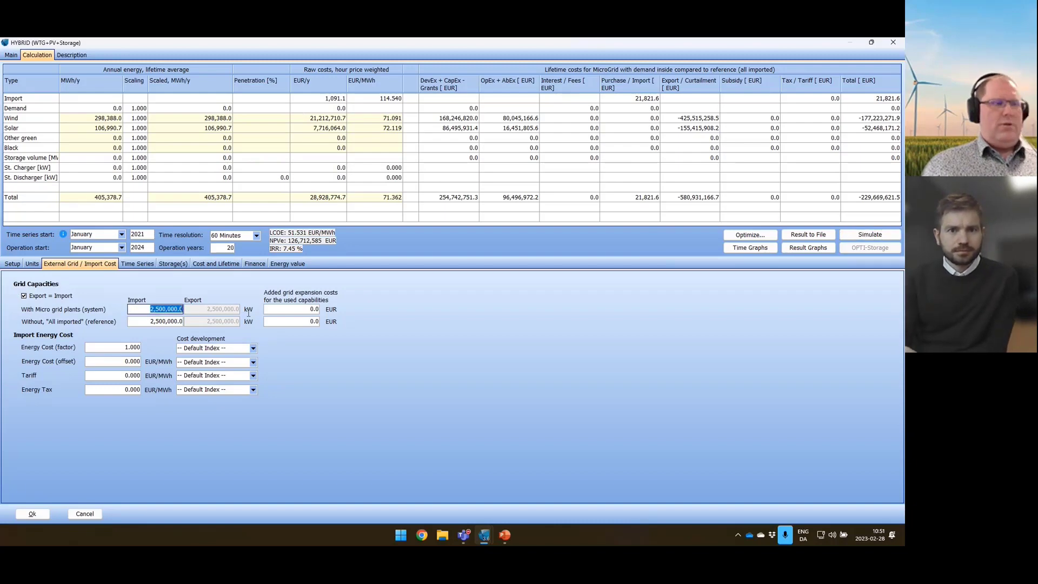
text(75,000)
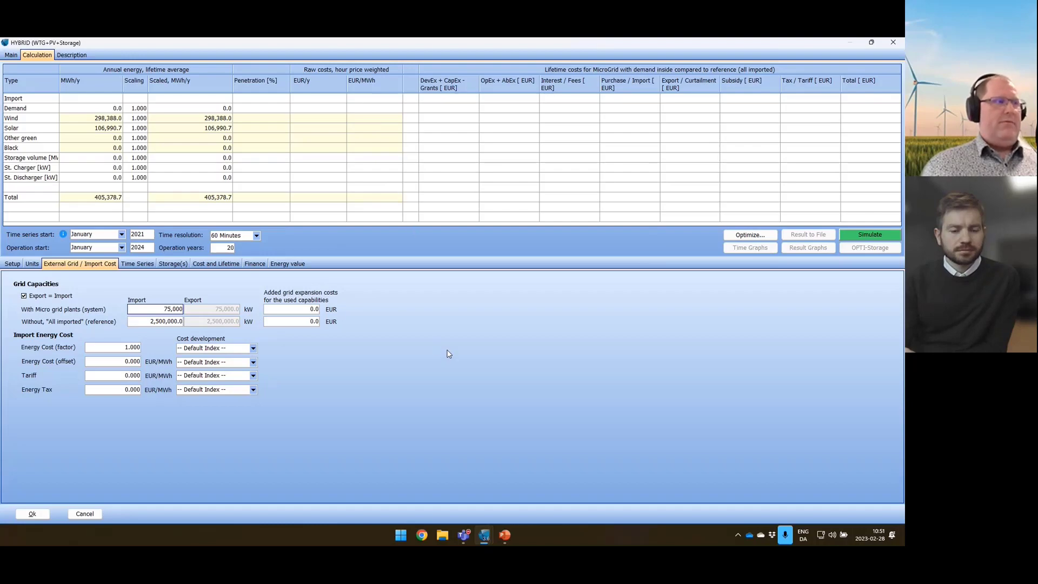
key(Tab)
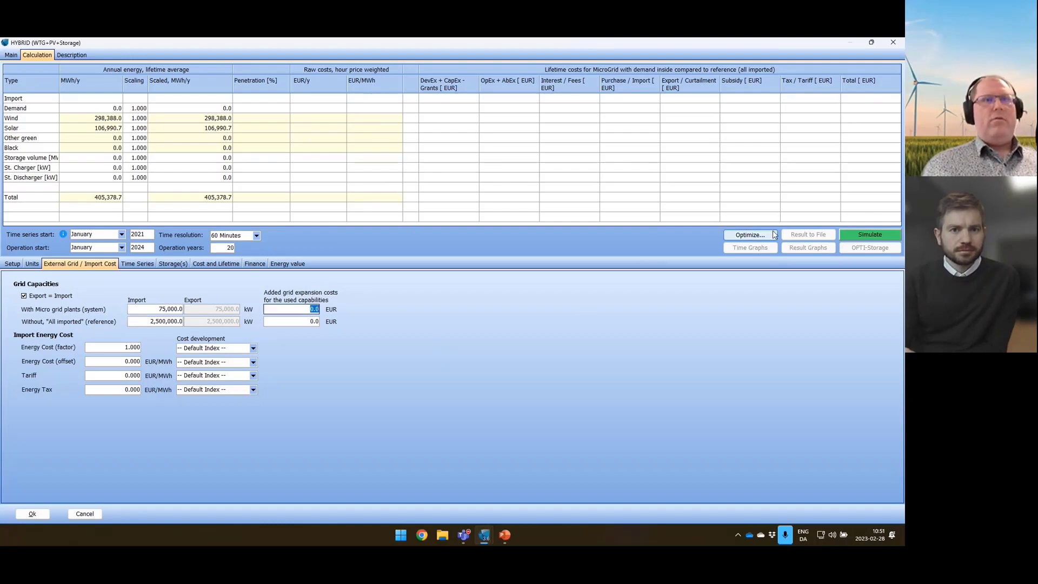
click(875, 236)
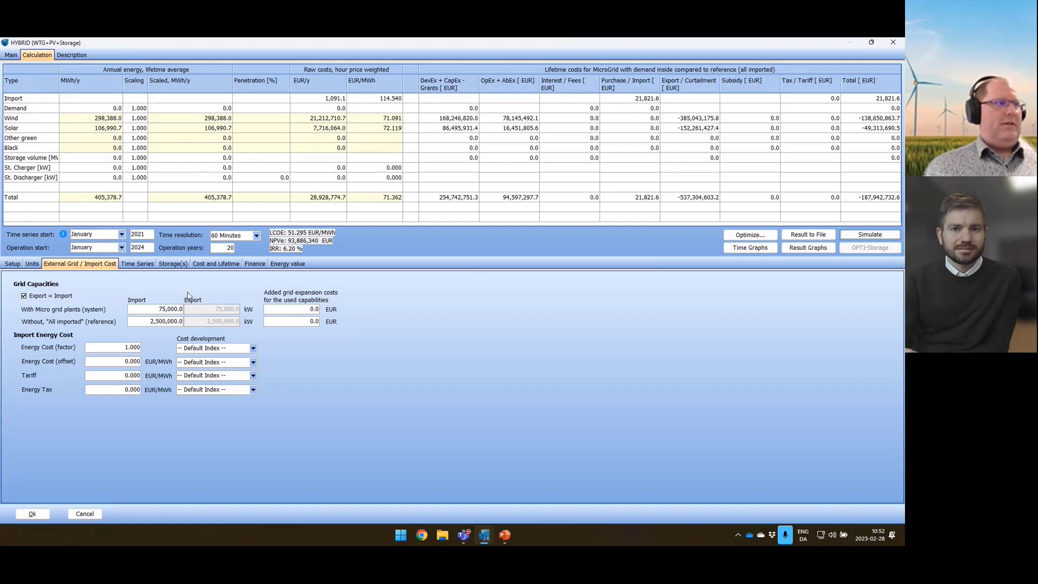
- Change the time series start year from 2021 to 2019 and resimulate the hybrid system
drag(152, 234, 128, 235)
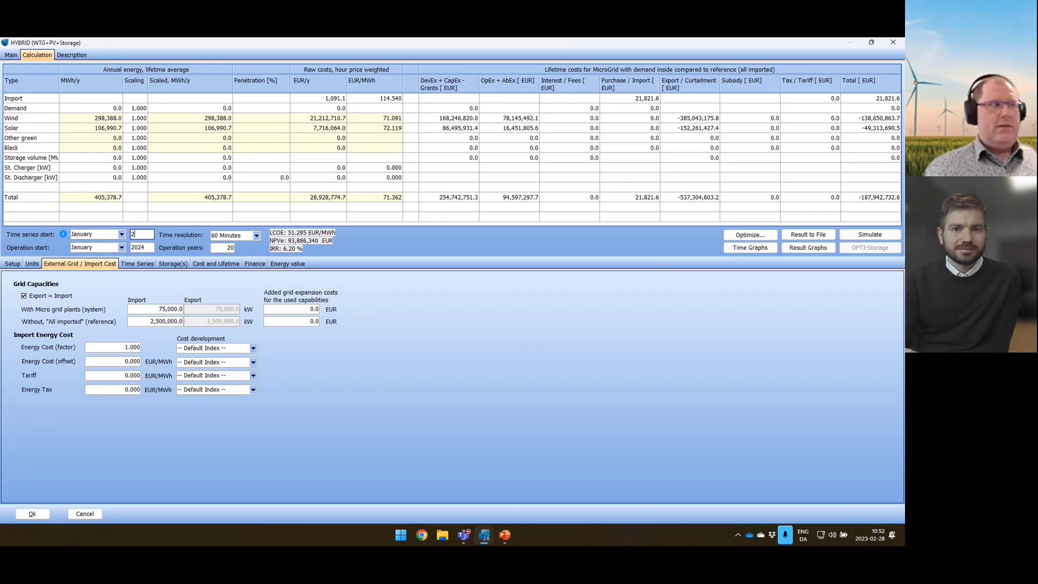
text(2019)
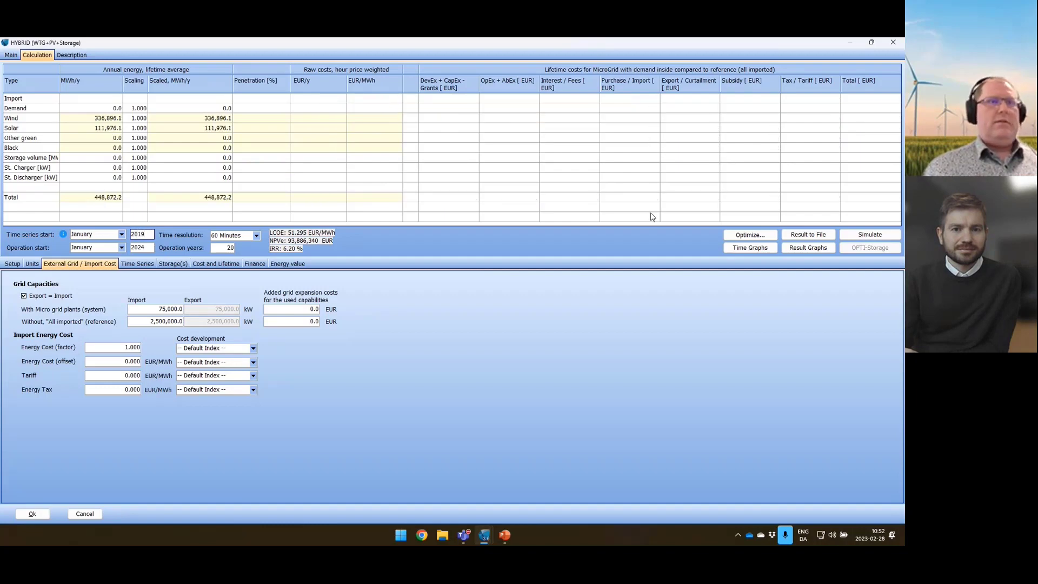
click(870, 235)
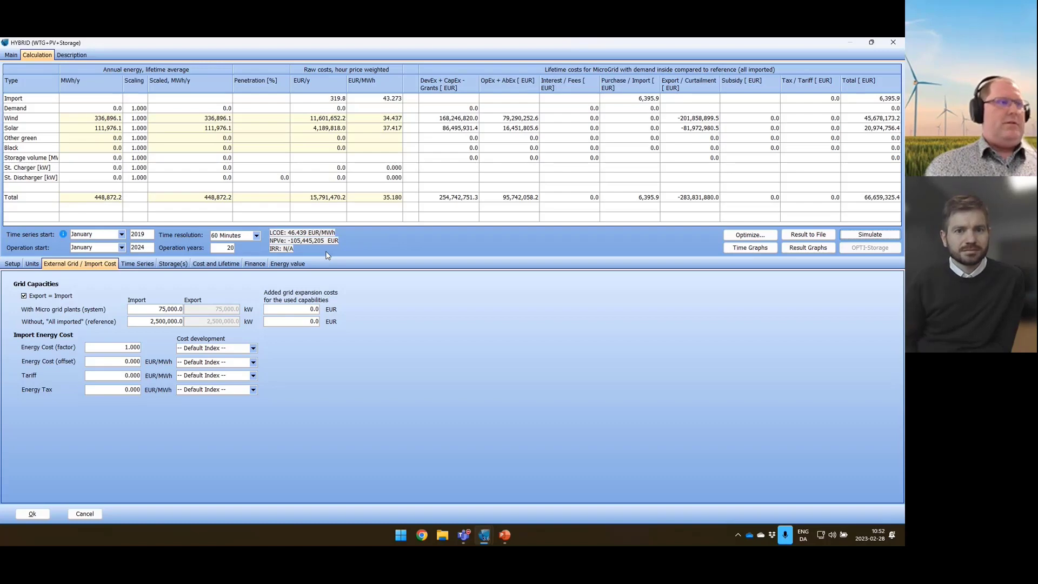
click(274, 309)
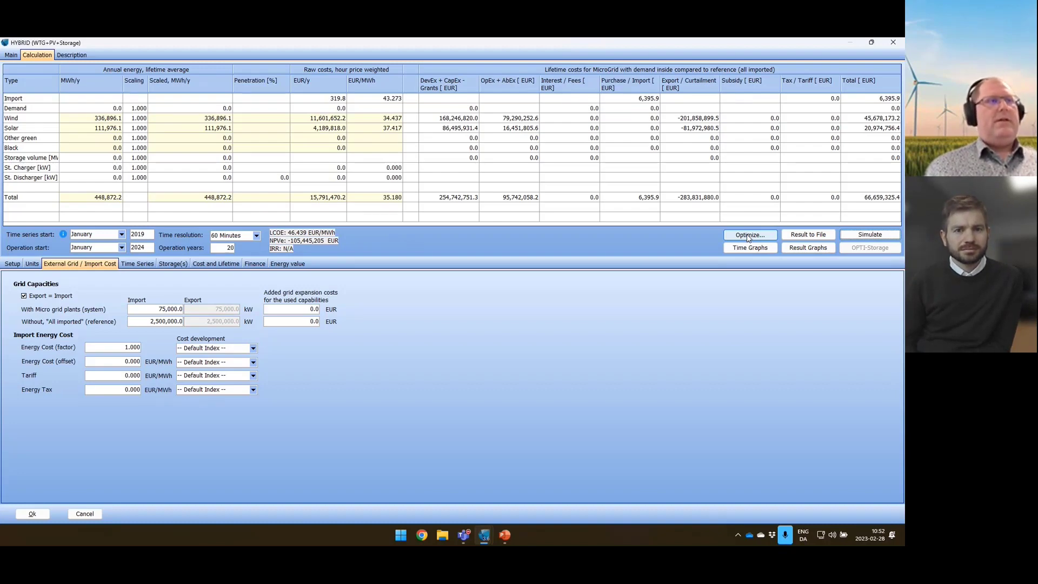
click(817, 248)
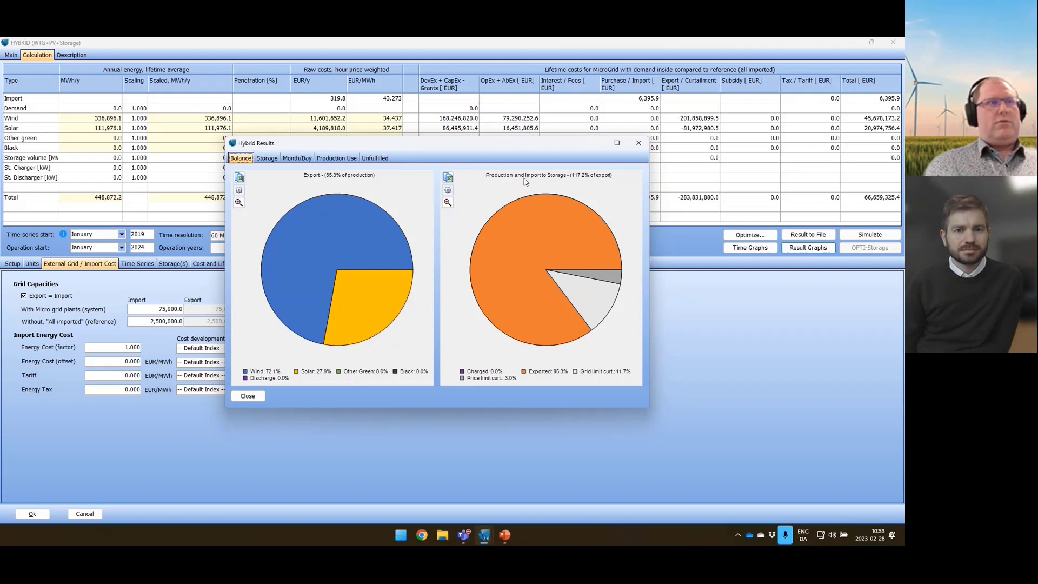
drag(497, 148, 515, 112)
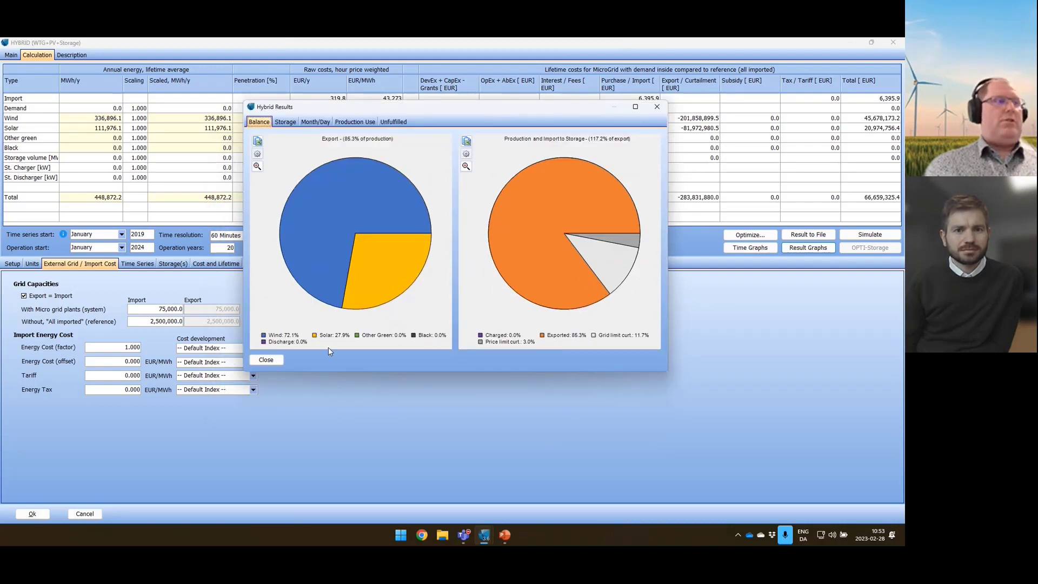
click(267, 360)
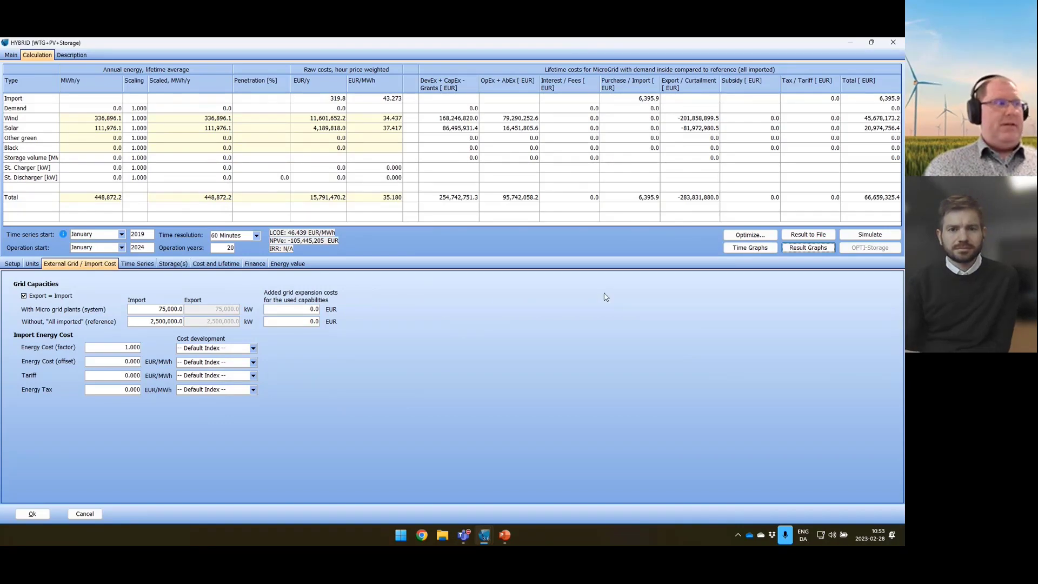
- Add a 150 MWh battery with 15,000 kW charge and discharge capacity, then simulate without a cost model
click(174, 264)
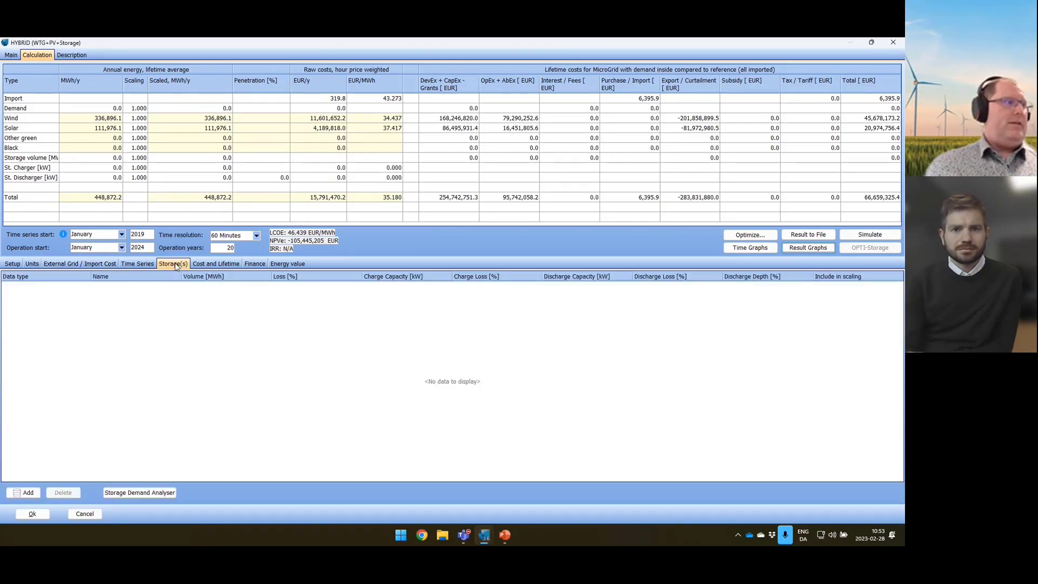
click(22, 493)
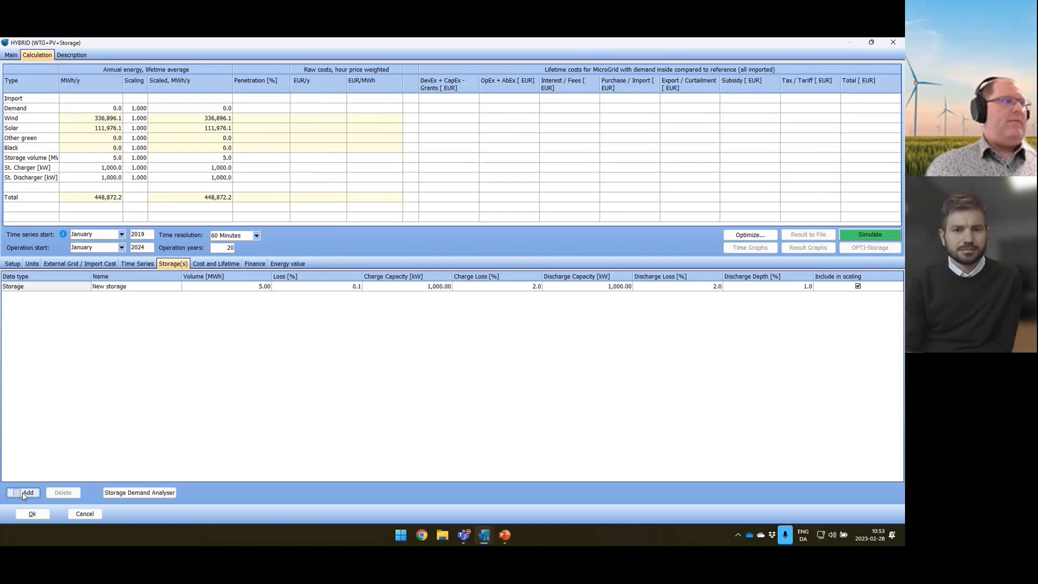
click(228, 286)
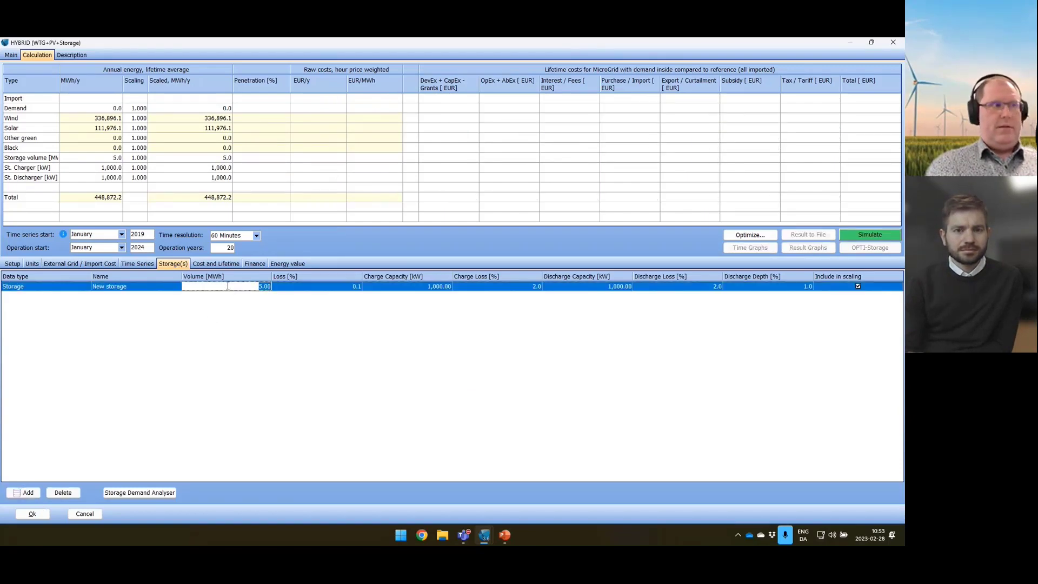
text(1)
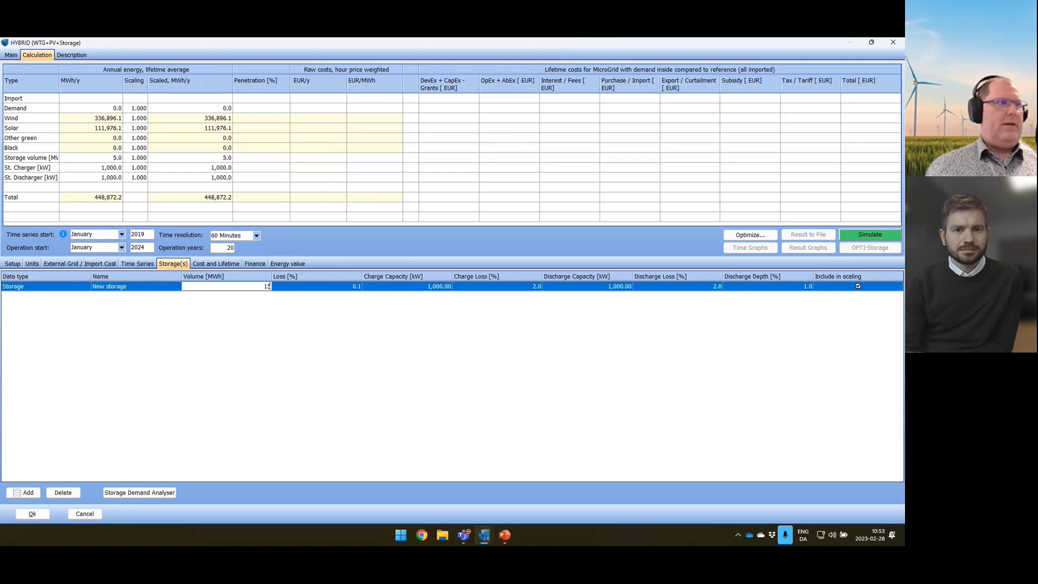
click(433, 287)
text(15,000)
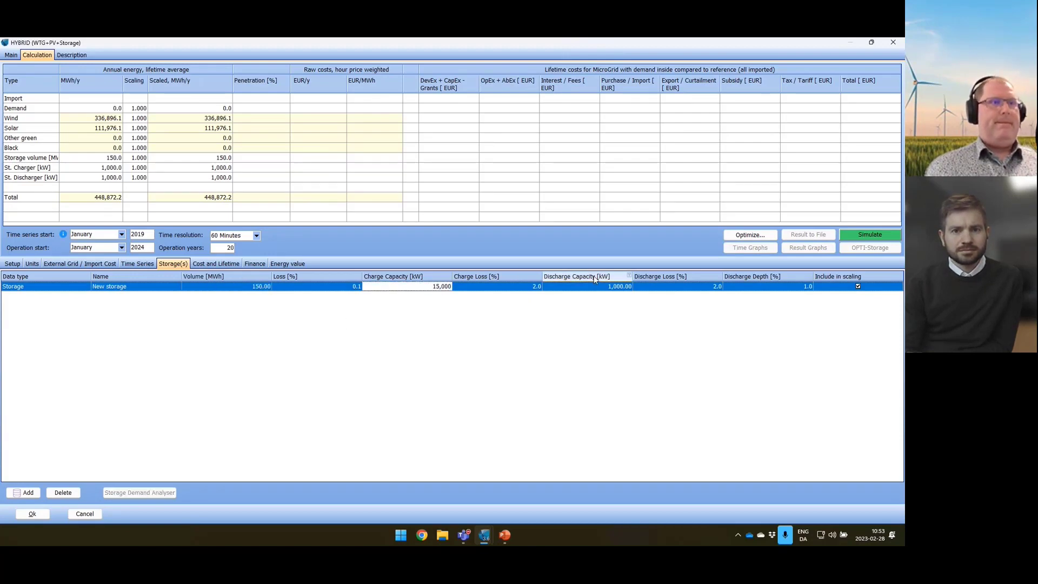
click(602, 286)
text(15,000)
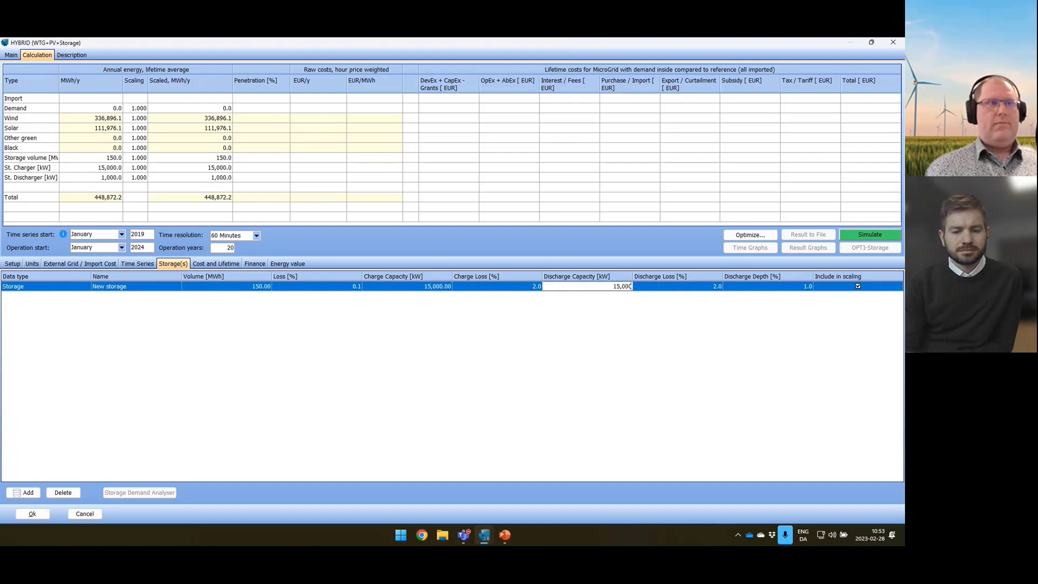
click(863, 234)
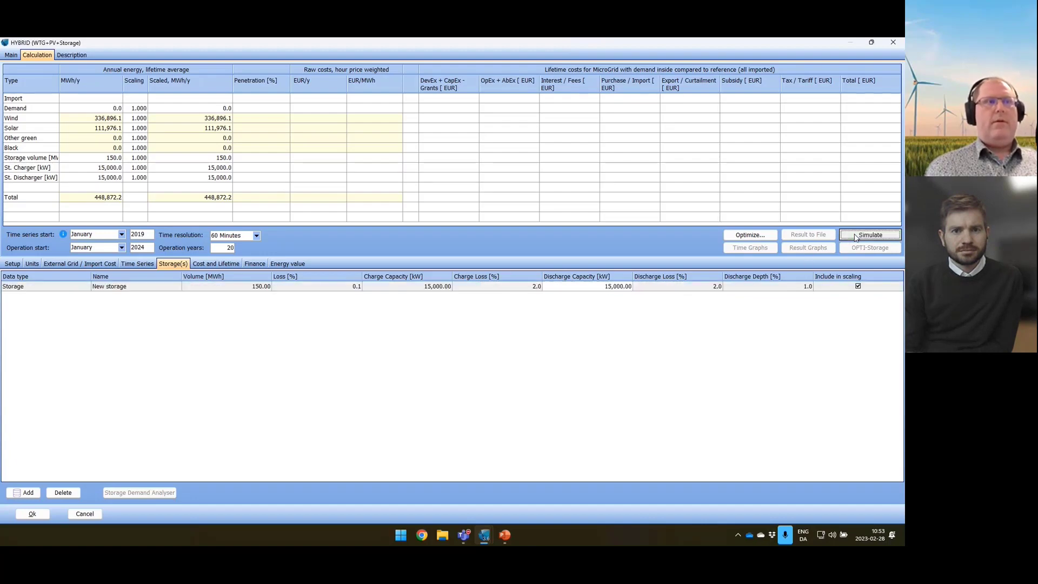
click(399, 312)
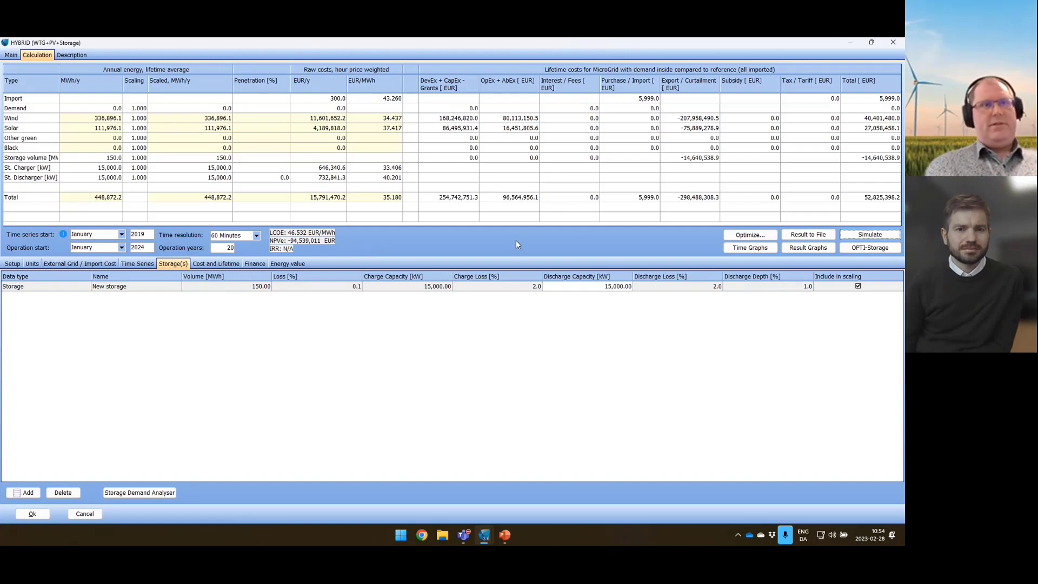
- Leave the Result to File options unchanged and advance the presentation to the Future development slide
click(808, 236)
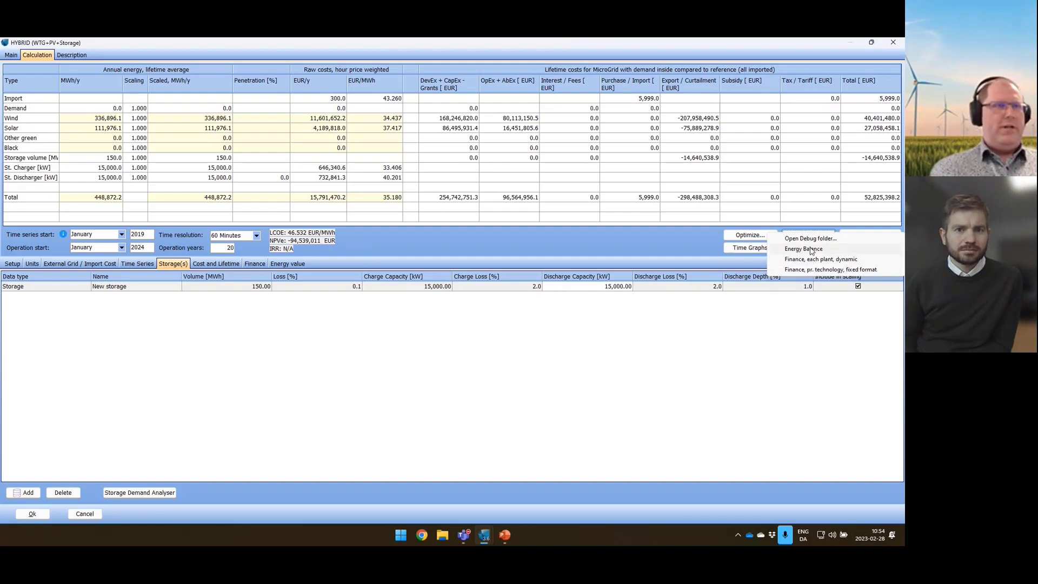
click(630, 382)
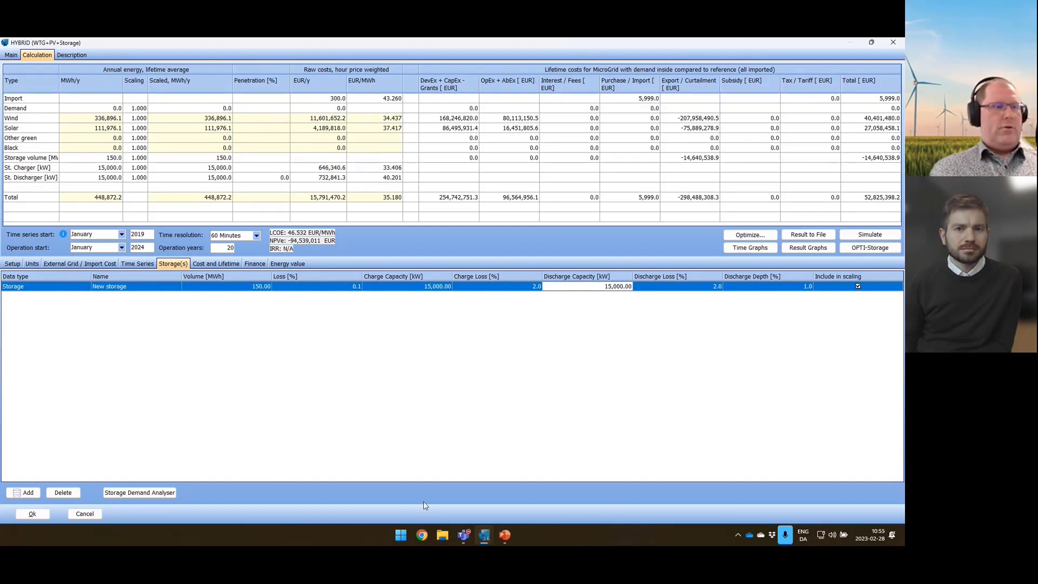
click(504, 535)
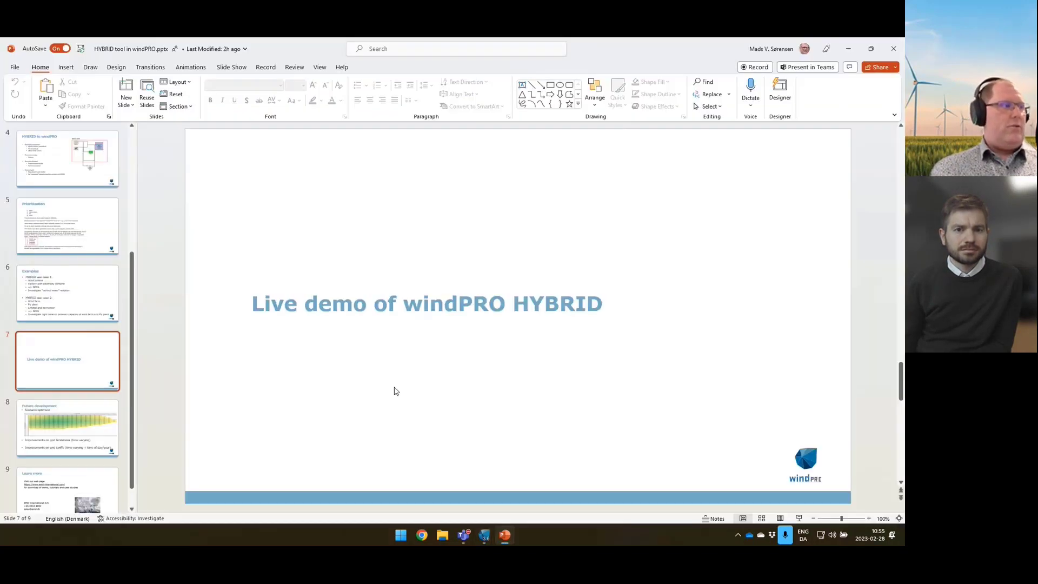
key(Page_Down)
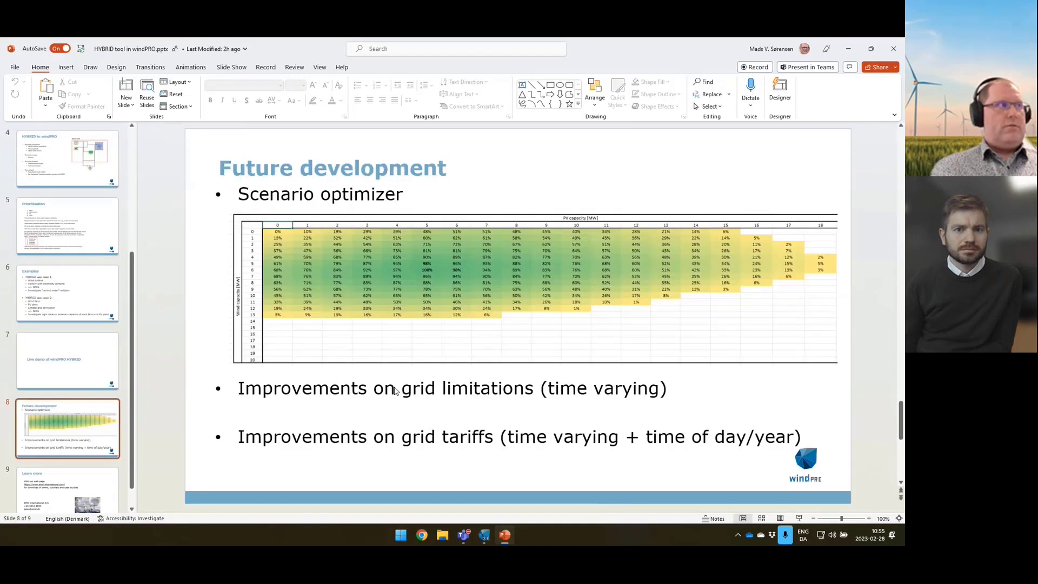